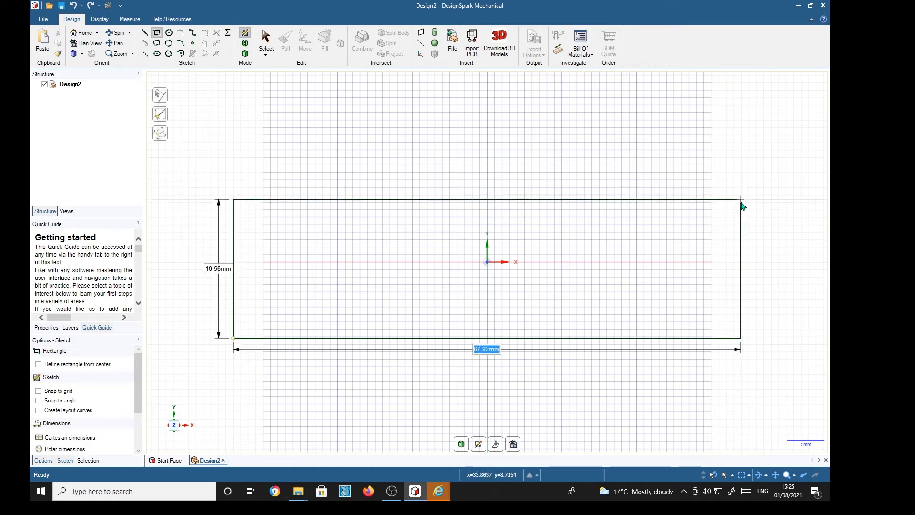
- Size the rectangle being sketched to 135 mm wide and 24 mm high
{"action": "type", "text": "135"}
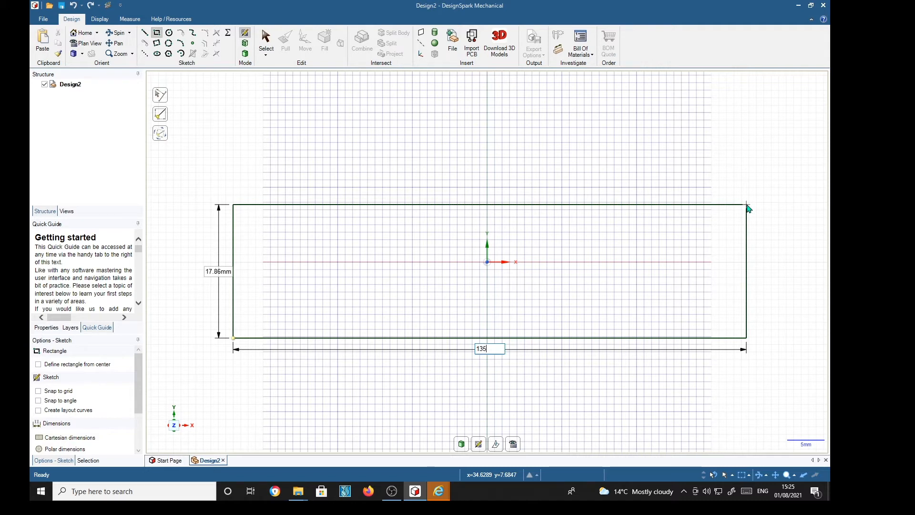
{"action": "key", "text": "Tab"}
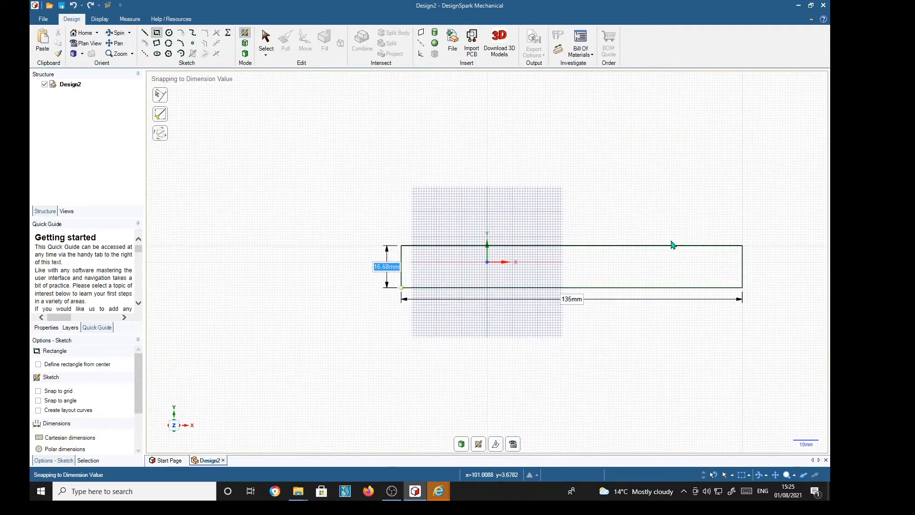
{"action": "type", "text": "24"}
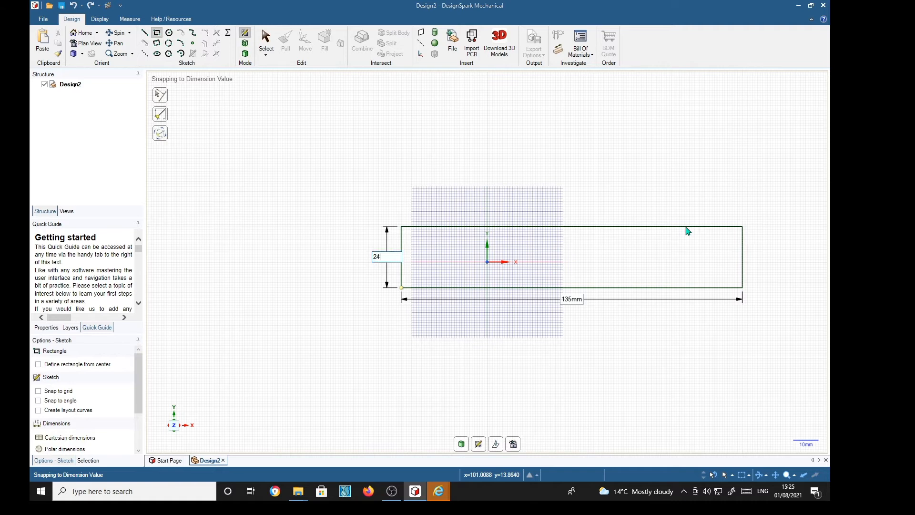
{"action": "key", "text": "Return"}
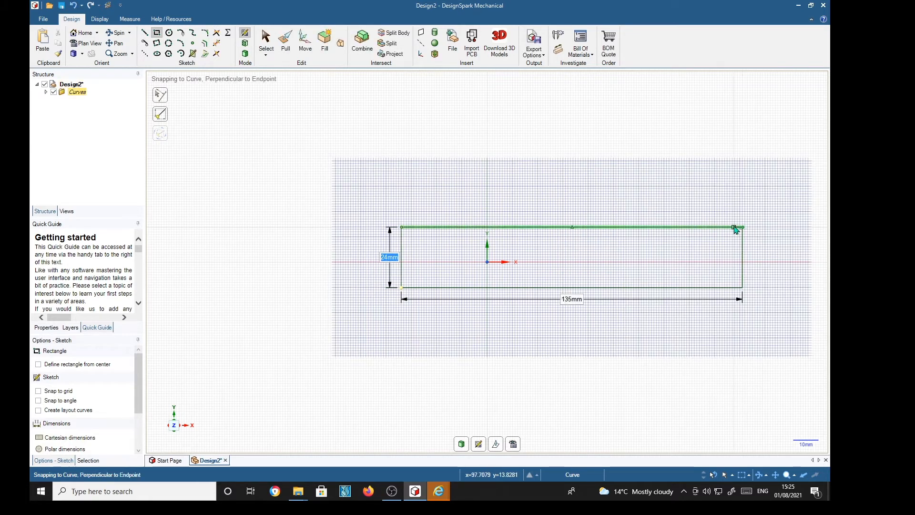
- Draw a vertical construction line from the rectangle's top edge to its bottom edge, about a quarter of the length from the left end
{"action": "scroll", "coordinate": [566, 248], "scroll_direction": "up", "scroll_amount": 3}
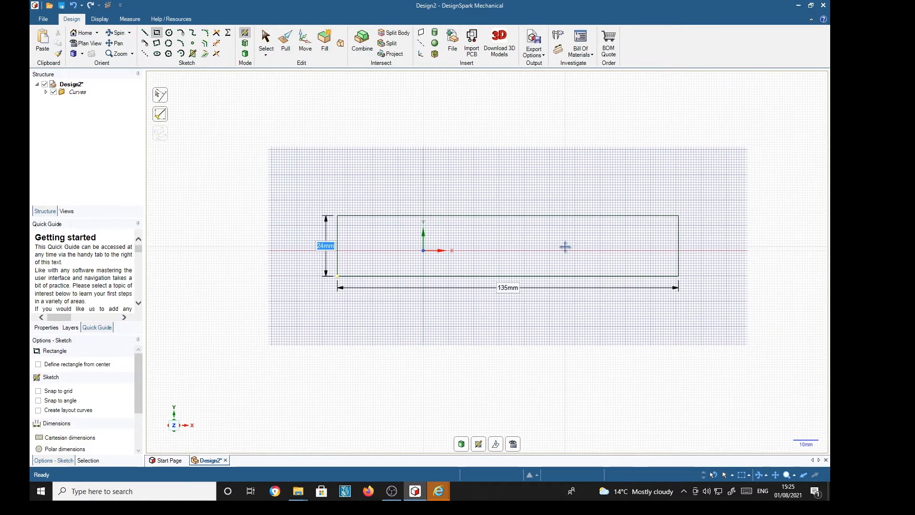
{"action": "middle_click_drag", "start_coordinate": [565, 247], "coordinate": [583, 248], "text": "shift"}
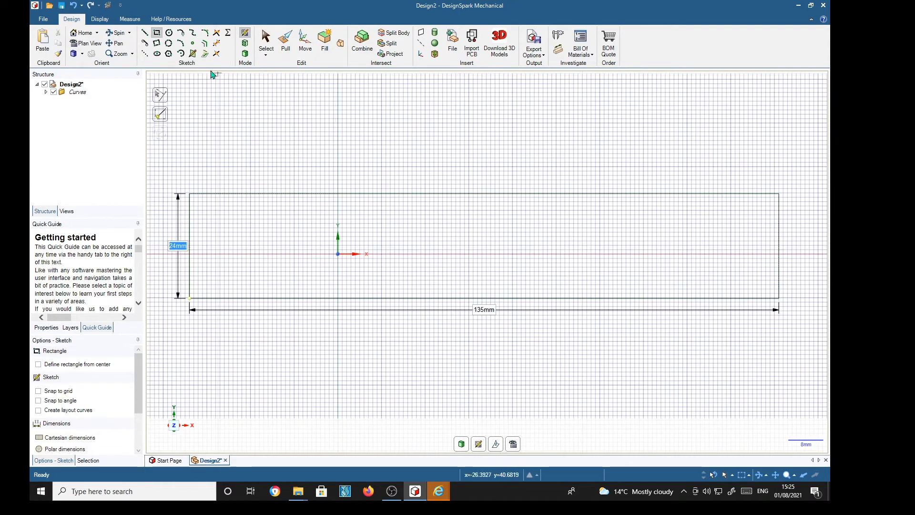
{"action": "left_click", "coordinate": [145, 53]}
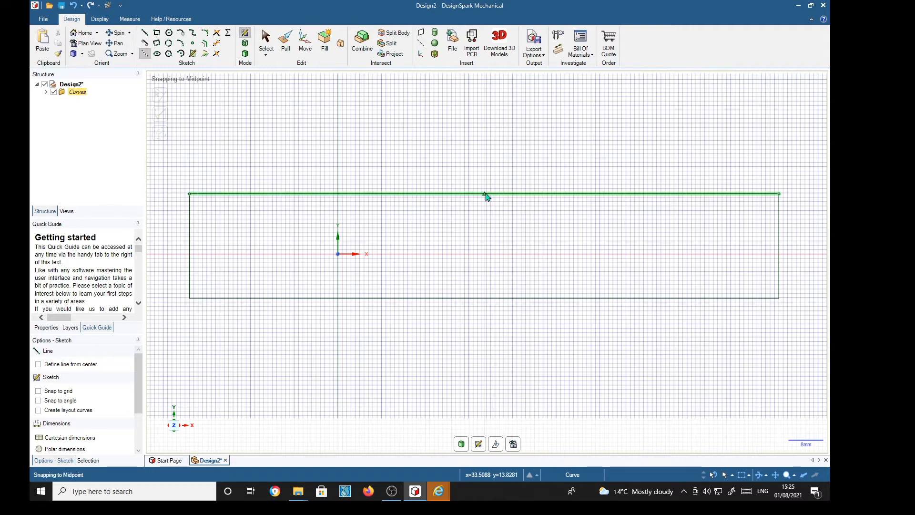
{"action": "left_click", "coordinate": [338, 194]}
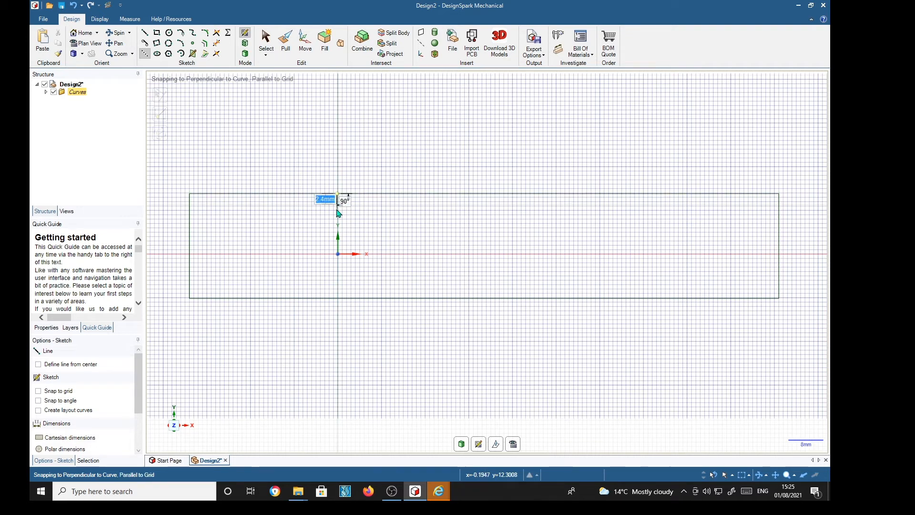
{"action": "left_click", "coordinate": [338, 299]}
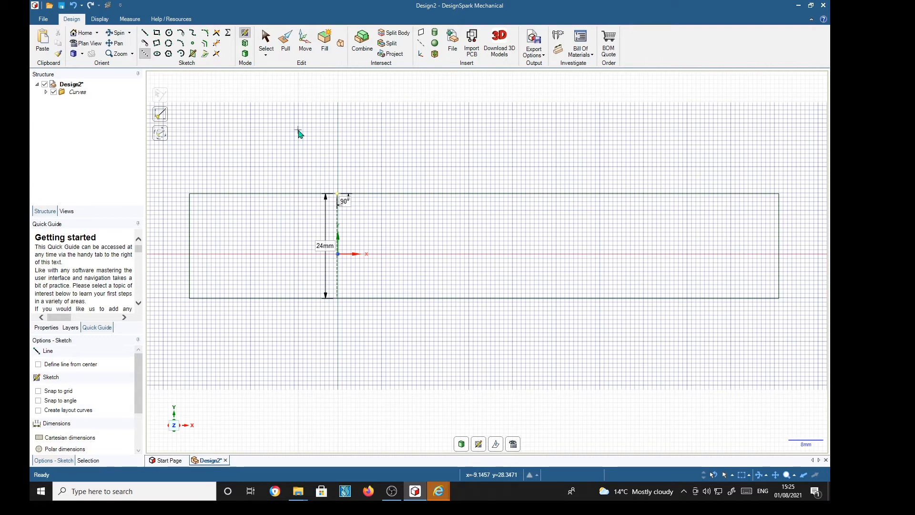
- Draw a three-point circle about 107 mm in diameter from the left edge's midpoint, tangent to the top edge at the construction line's upper end
{"action": "left_click", "coordinate": [169, 44]}
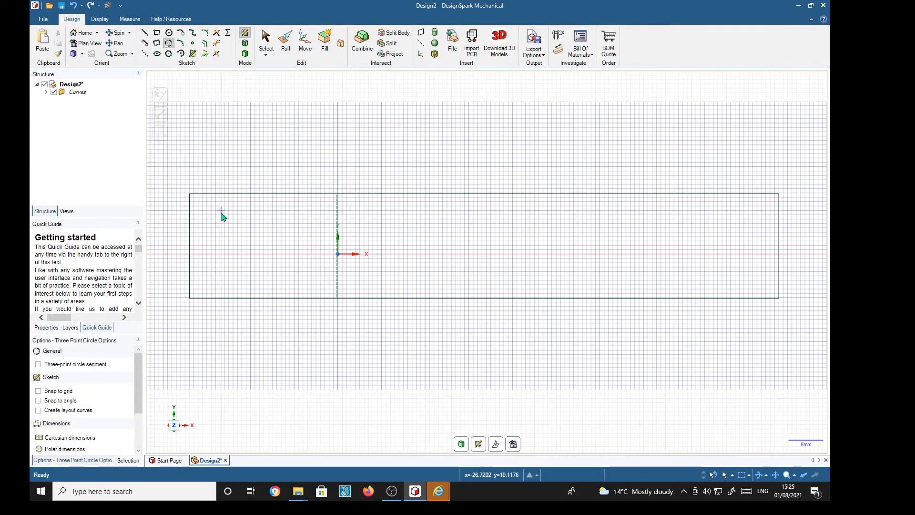
{"action": "left_click", "coordinate": [191, 249]}
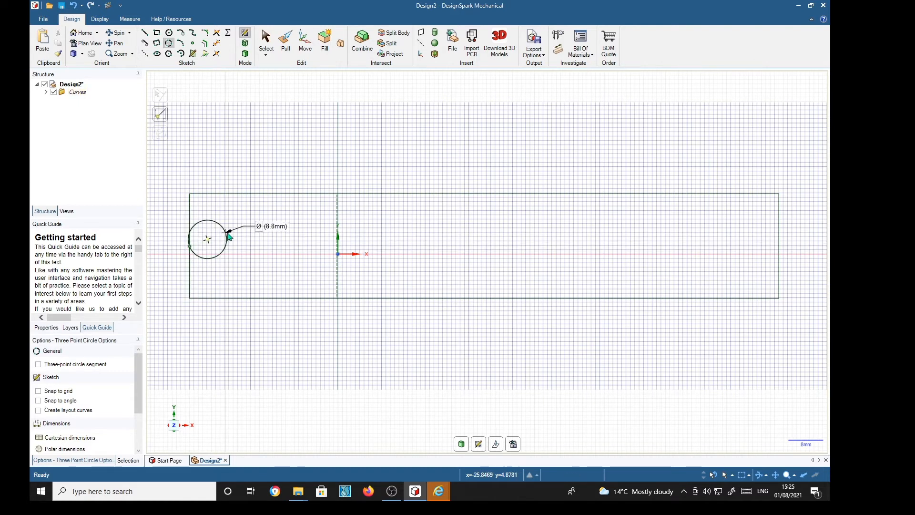
{"action": "left_click", "coordinate": [338, 193]}
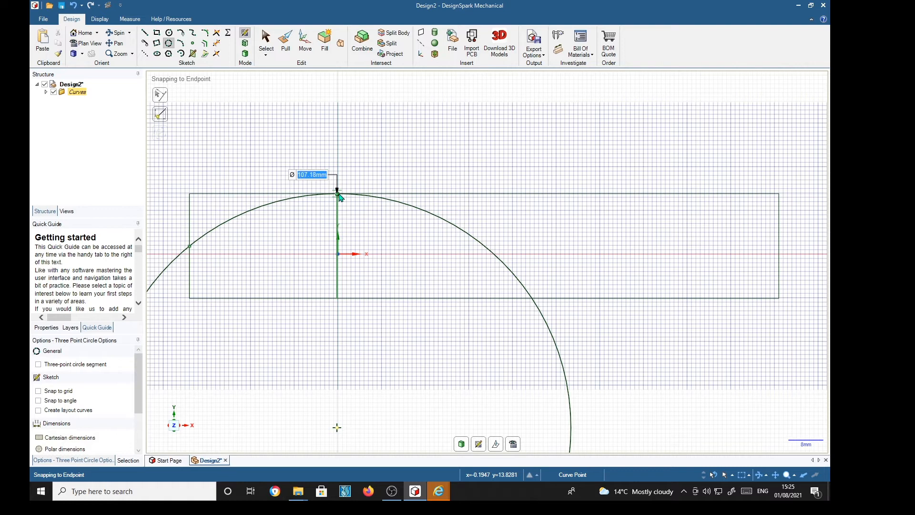
{"action": "left_click", "coordinate": [338, 194]}
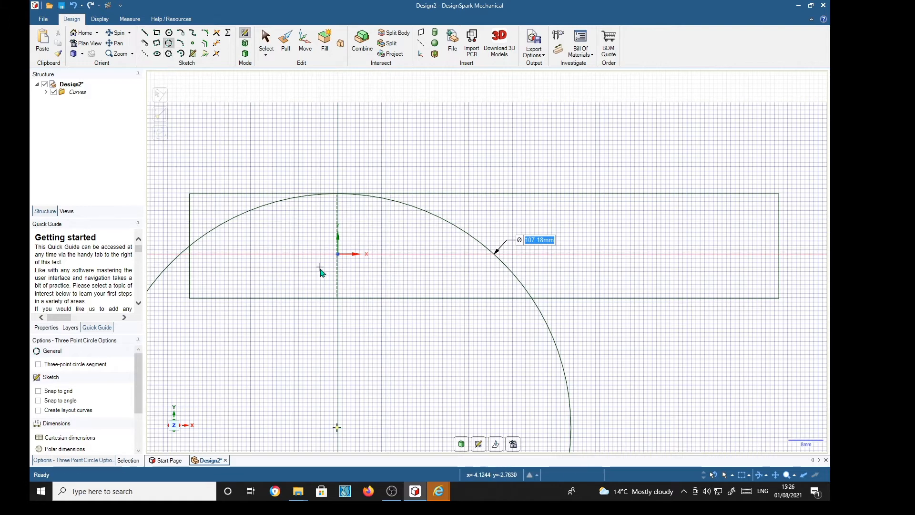
{"action": "left_click", "coordinate": [338, 300]}
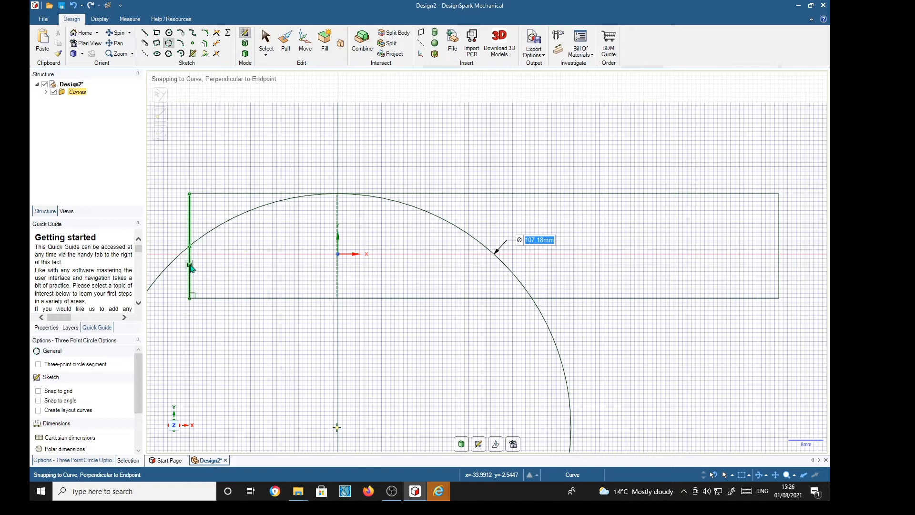
{"action": "left_click", "coordinate": [191, 248]}
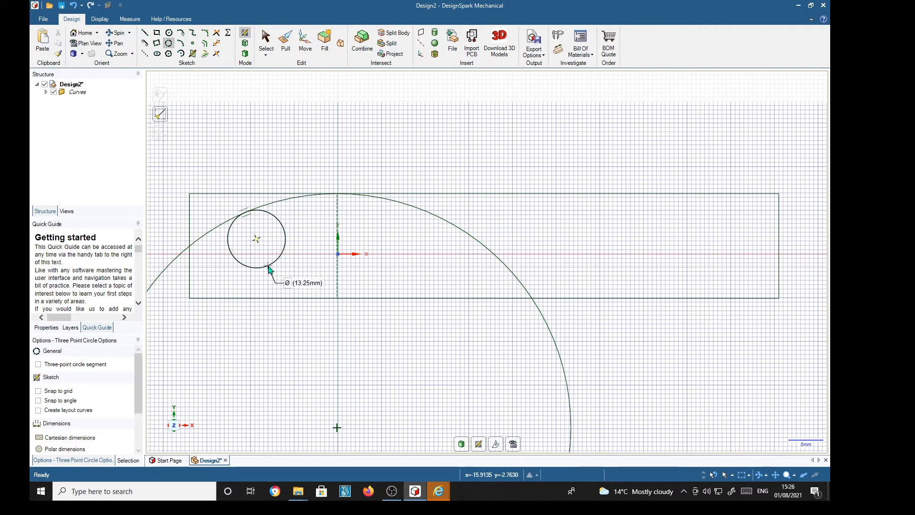
{"action": "key", "text": "Escape"}
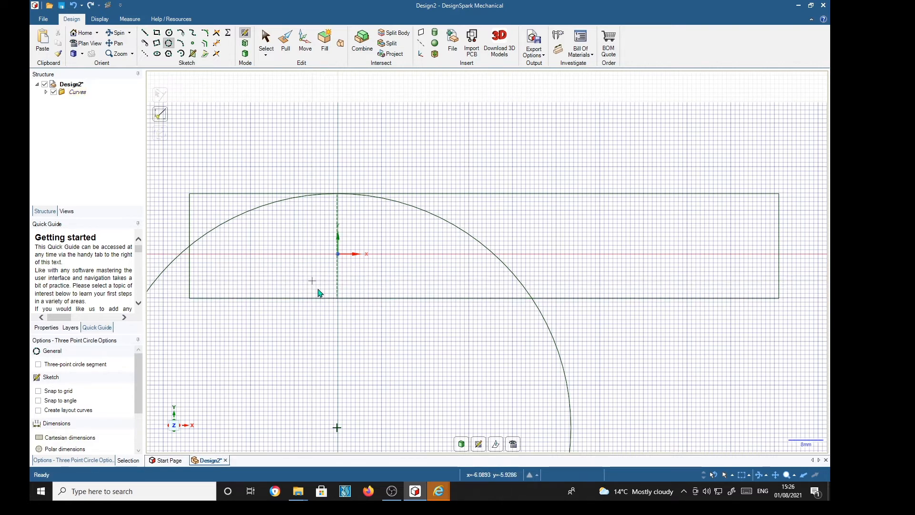
{"action": "left_click", "coordinate": [337, 299]}
{"action": "key", "text": "Escape"}
- Hide the circle among the sketch curves in the design structure
{"action": "key", "text": "s"}
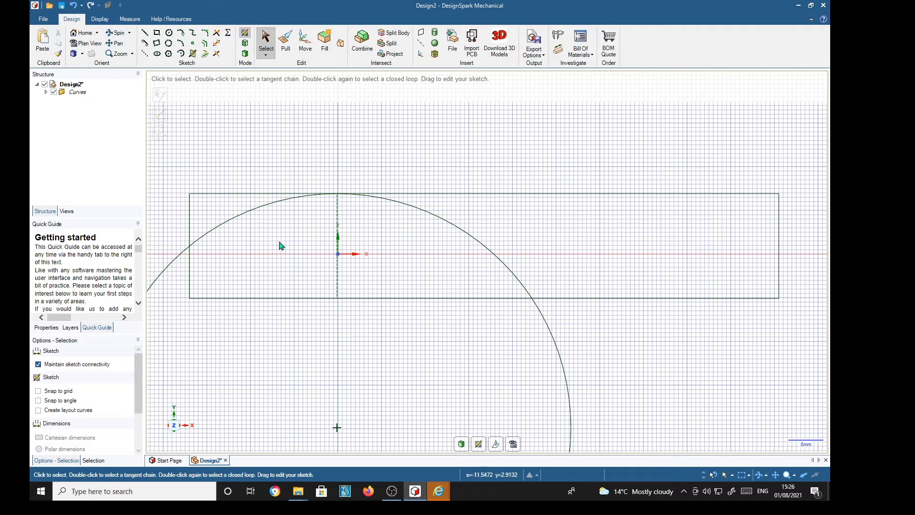
{"action": "left_click", "coordinate": [45, 92]}
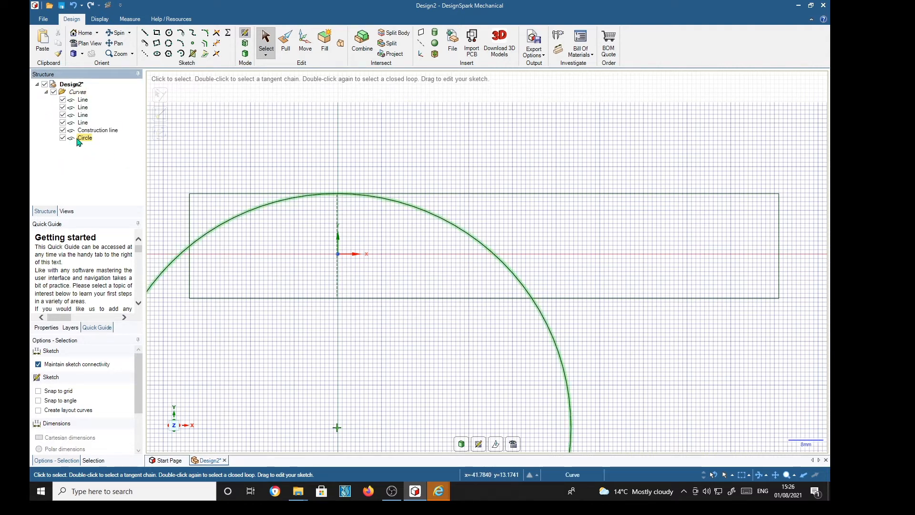
{"action": "left_click", "coordinate": [62, 138]}
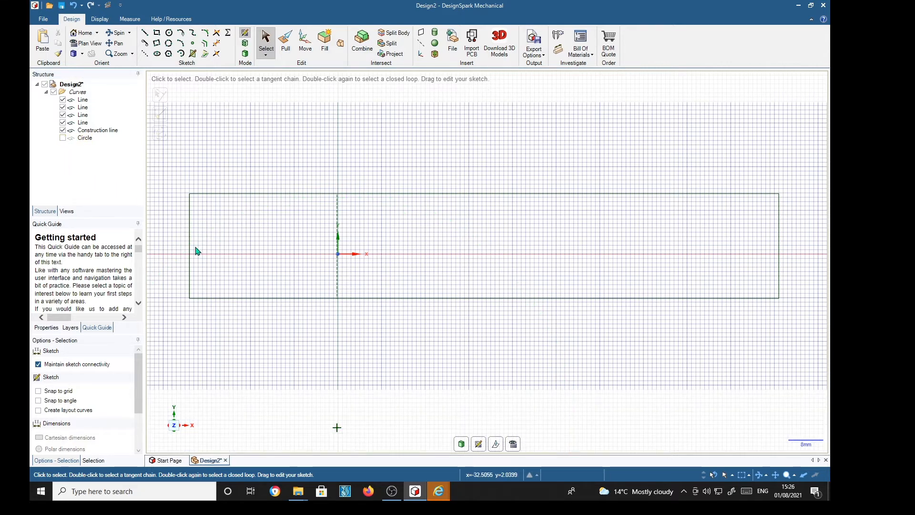
- Draw a matching three-point circle from the left edge's midpoint, tangent at the construction line's lower end, and show the hidden circle again
{"action": "left_click", "coordinate": [169, 43]}
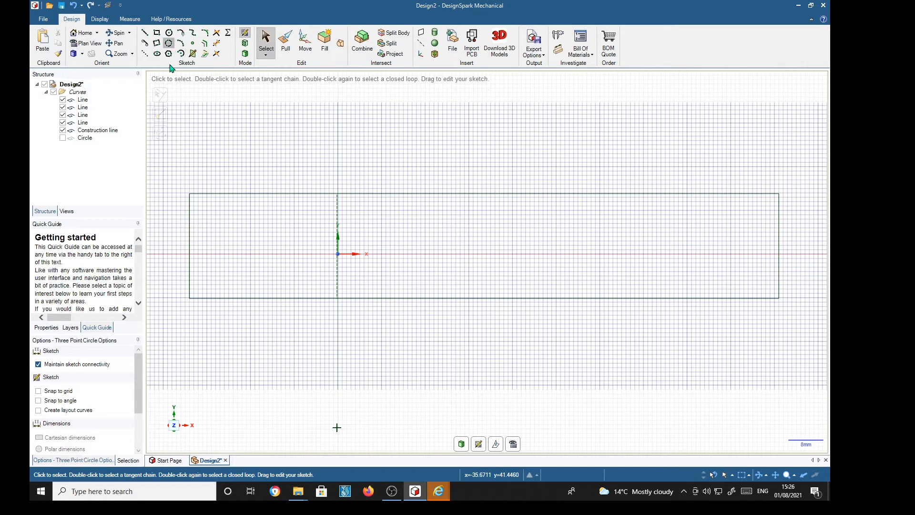
{"action": "left_click", "coordinate": [190, 247]}
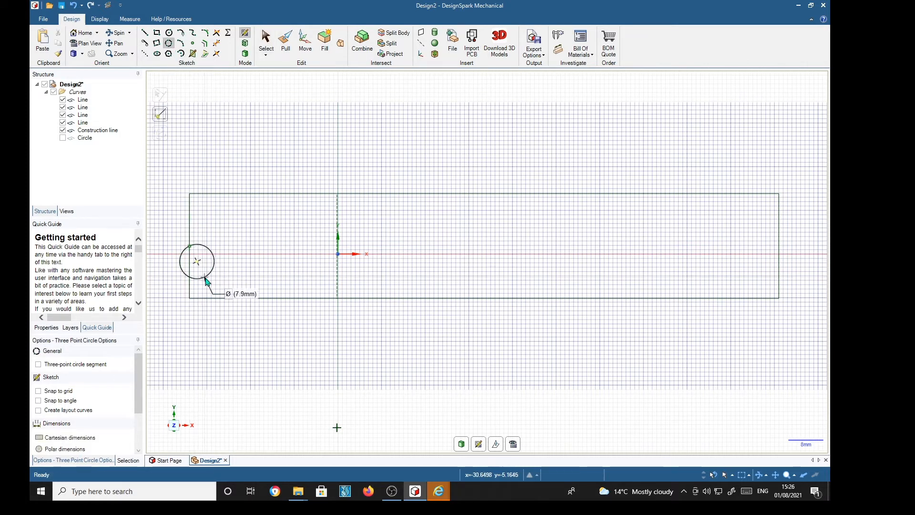
{"action": "left_click", "coordinate": [338, 299]}
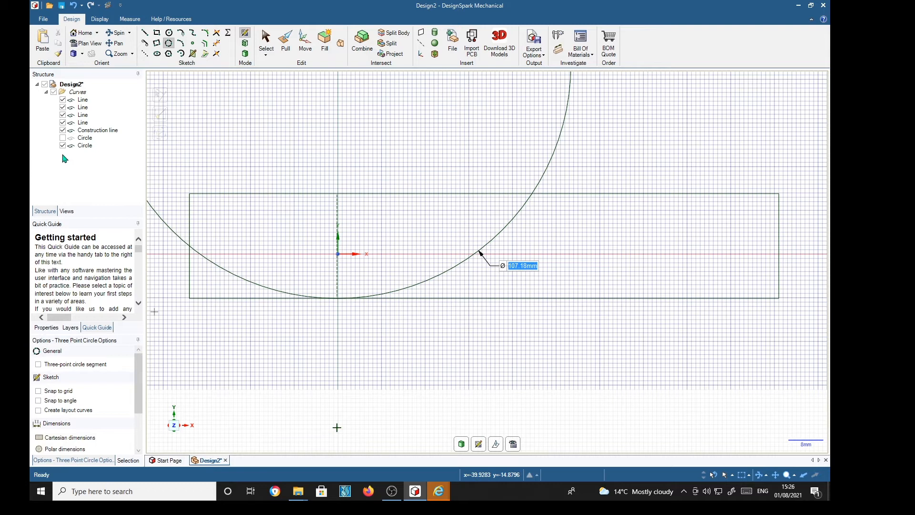
{"action": "left_click", "coordinate": [62, 139]}
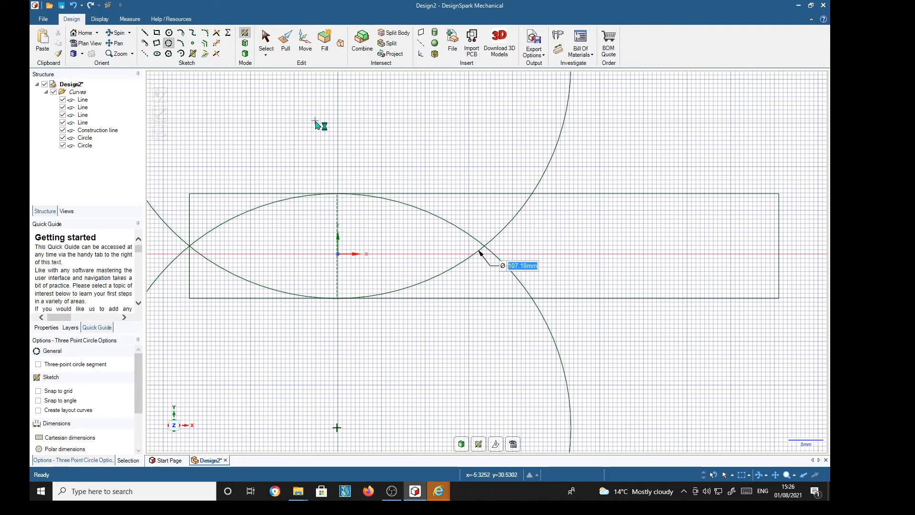
- Trim the rectangle's left corner segments and the outer portions of both circles to leave a pointed left end
{"action": "key", "text": "t"}
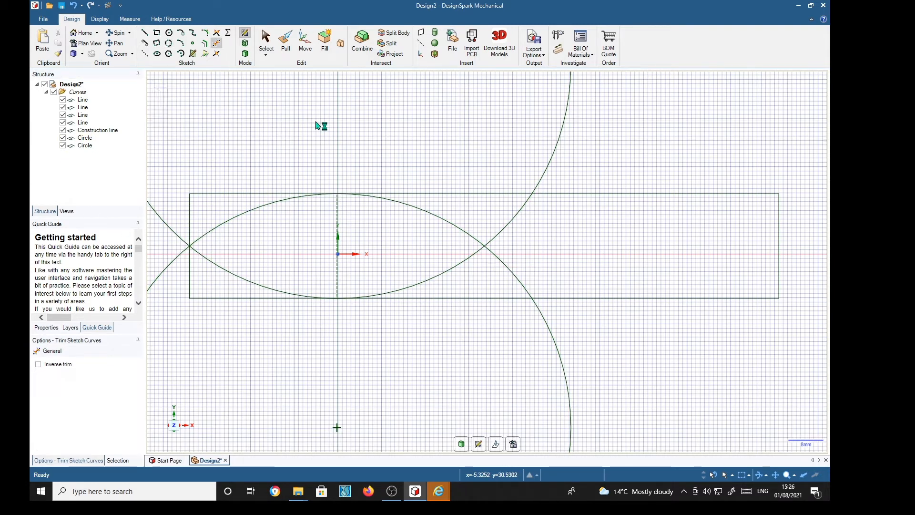
{"action": "left_click", "coordinate": [231, 195]}
{"action": "left_click", "coordinate": [190, 210]}
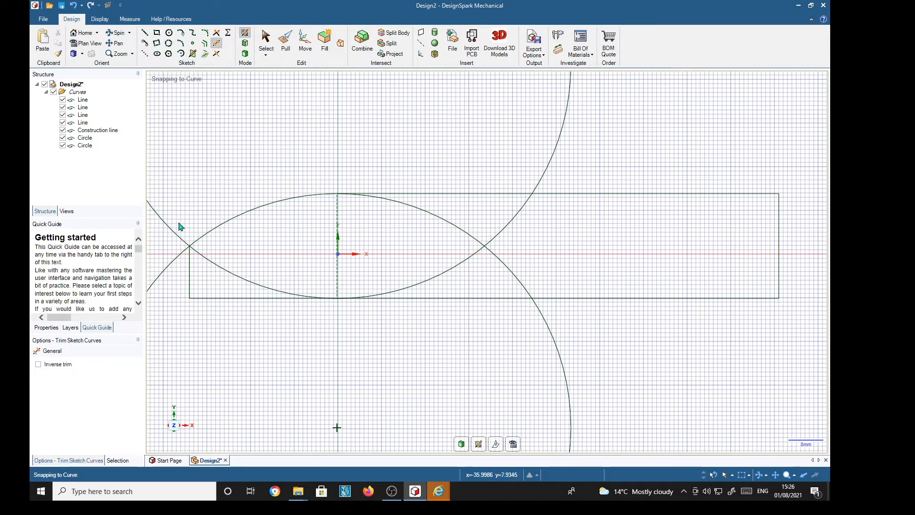
{"action": "left_click", "coordinate": [179, 236]}
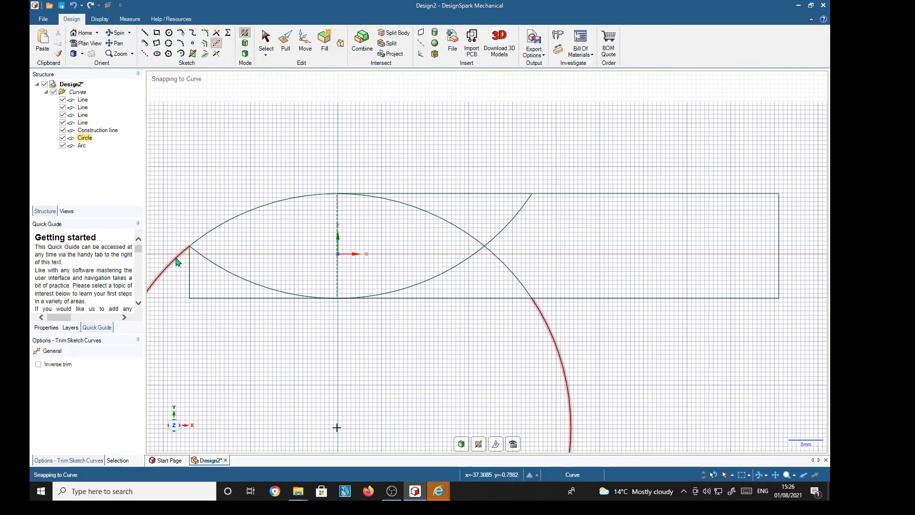
{"action": "left_click", "coordinate": [176, 261]}
{"action": "left_click", "coordinate": [188, 283]}
{"action": "left_click", "coordinate": [212, 299]}
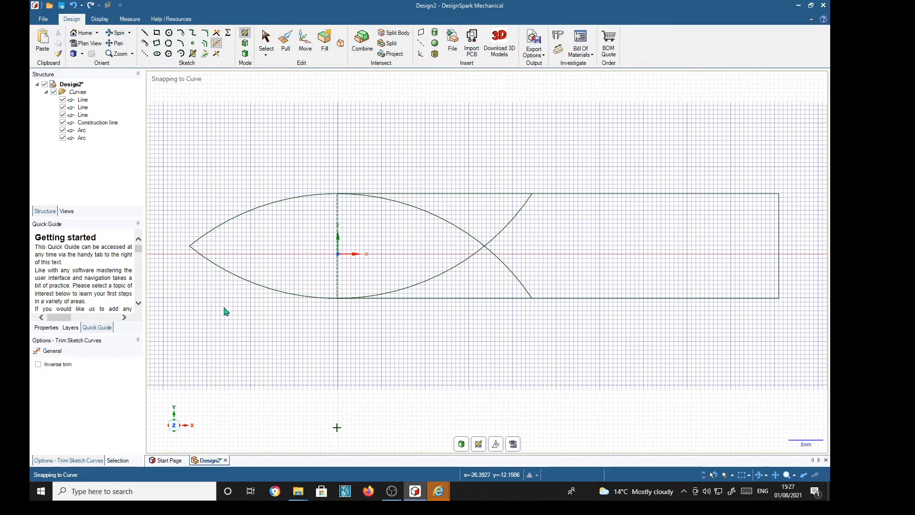
- Trim away the construction line and the crossing arc portions inside the body, leaving one closed bullet-shaped outline
{"action": "left_click", "coordinate": [339, 218]}
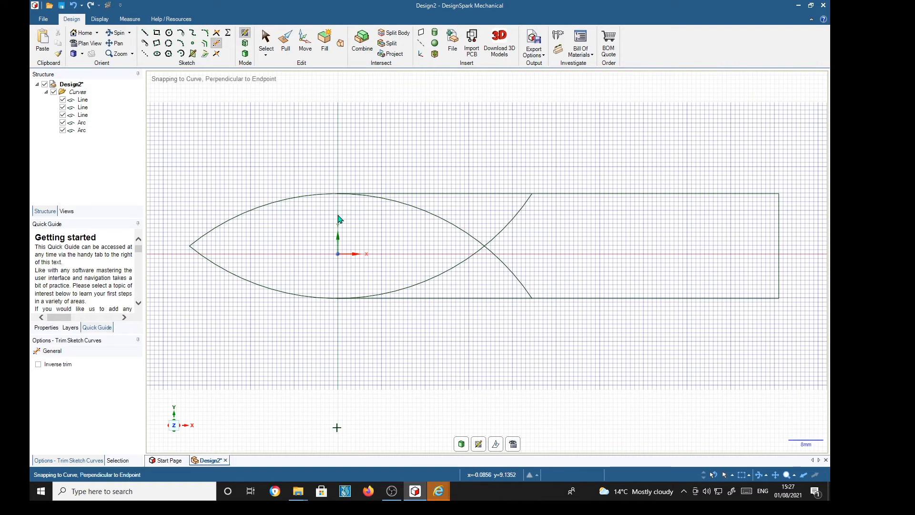
{"action": "left_click", "coordinate": [453, 265]}
{"action": "left_click", "coordinate": [465, 237]}
{"action": "left_click", "coordinate": [496, 232]}
{"action": "left_click", "coordinate": [491, 254]}
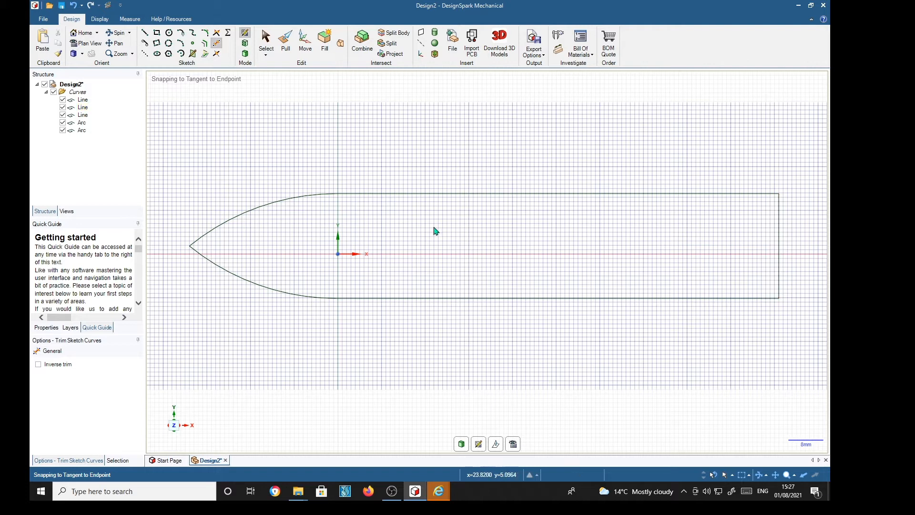
- Draw a rectangle 60 mm wide and 12 mm high inside the outline from its lower right corner
{"action": "left_click", "coordinate": [157, 33]}
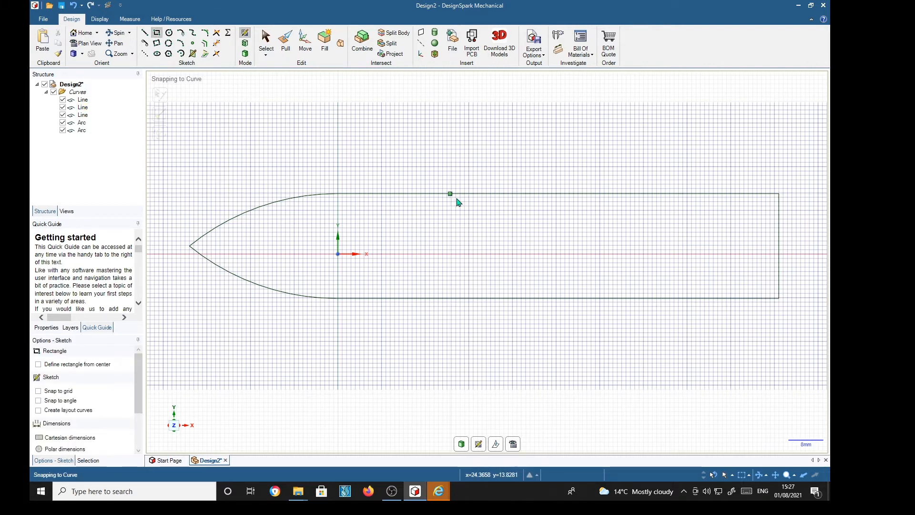
{"action": "left_click", "coordinate": [780, 299]}
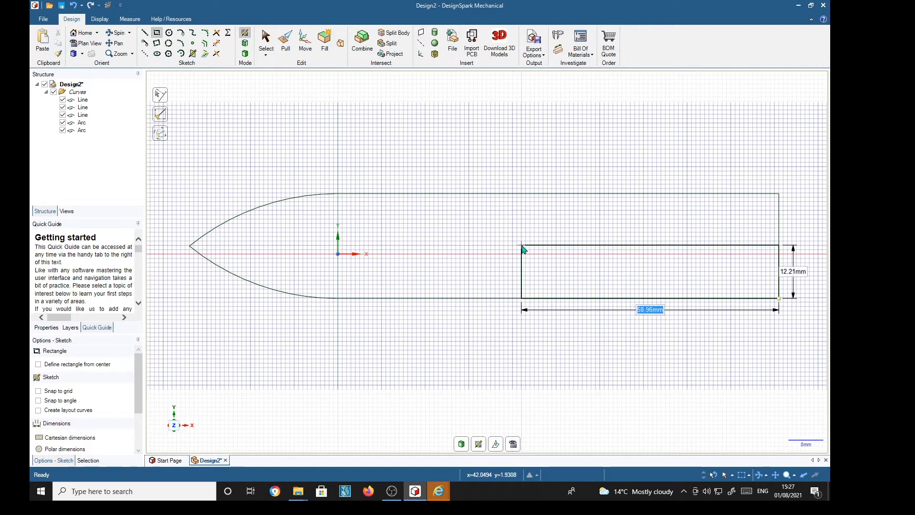
{"action": "type", "text": "60"}
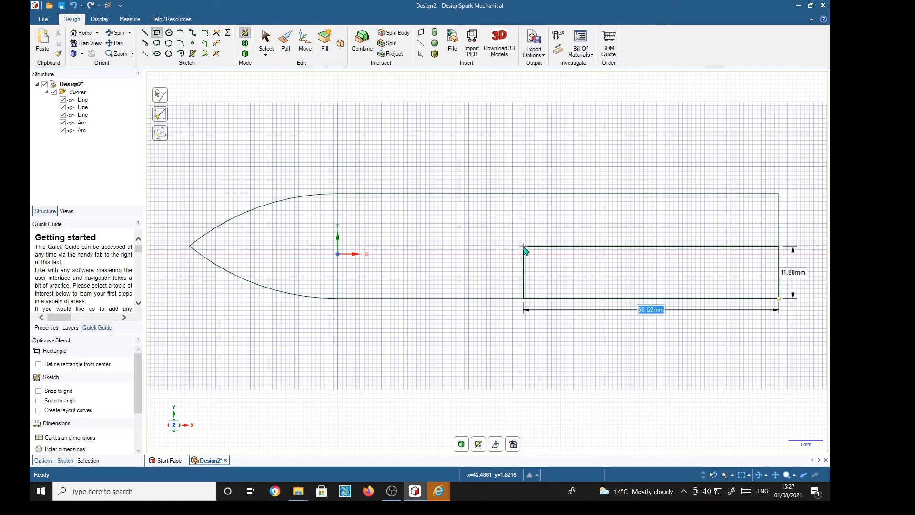
{"action": "key", "text": "Tab"}
{"action": "type", "text": "12"}
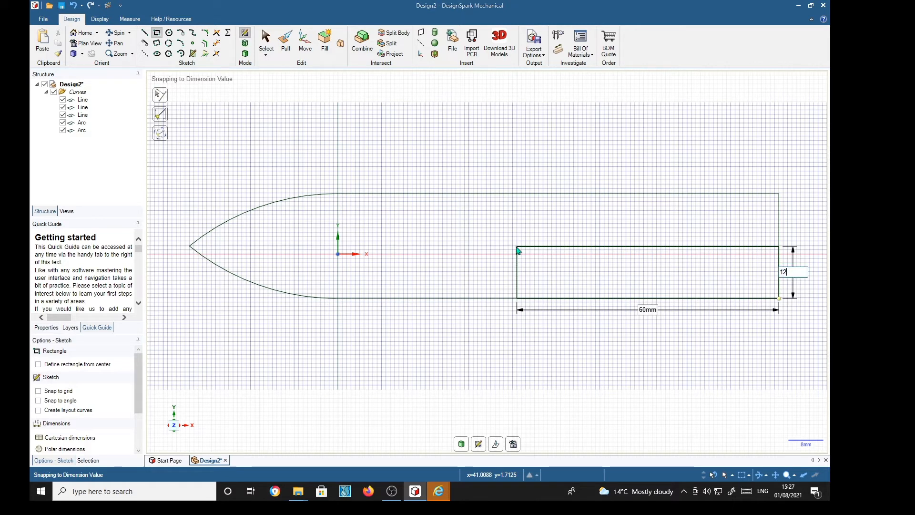
{"action": "key", "text": "Return"}
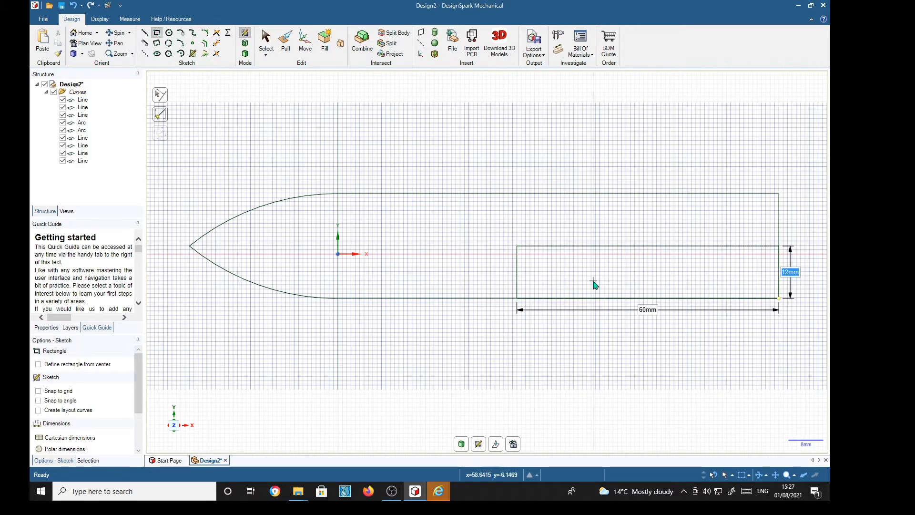
- Trim away the rectangle's lower and right edges along with the overlapping outline, leaving a rectangular notch at the lower right corner
{"action": "key", "text": "t"}
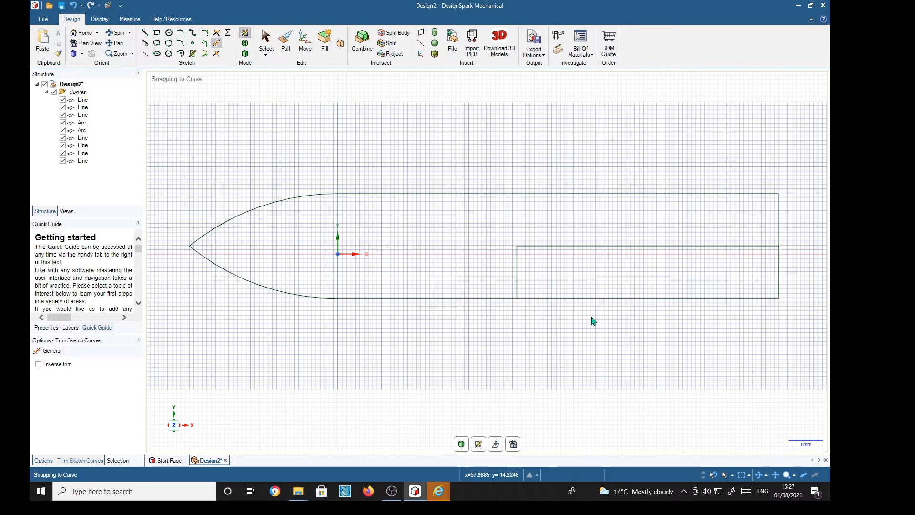
{"action": "left_click", "coordinate": [592, 299]}
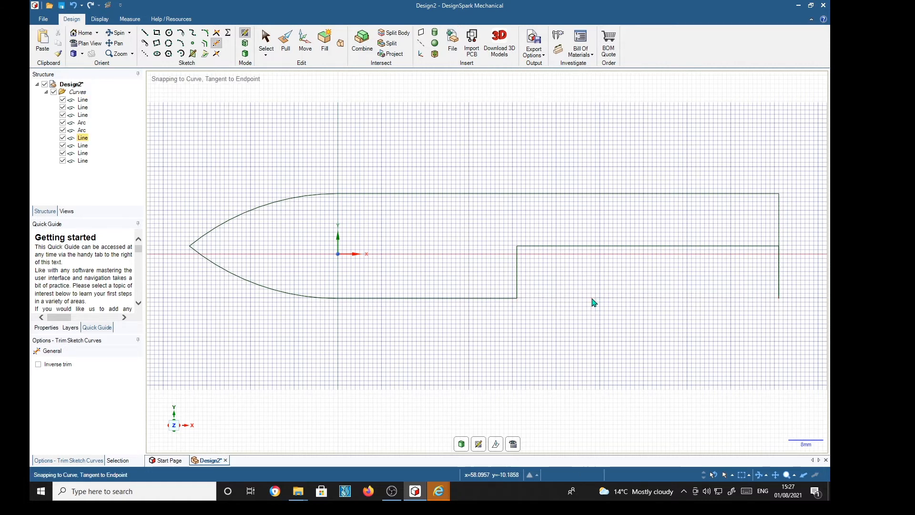
{"action": "left_click", "coordinate": [780, 276]}
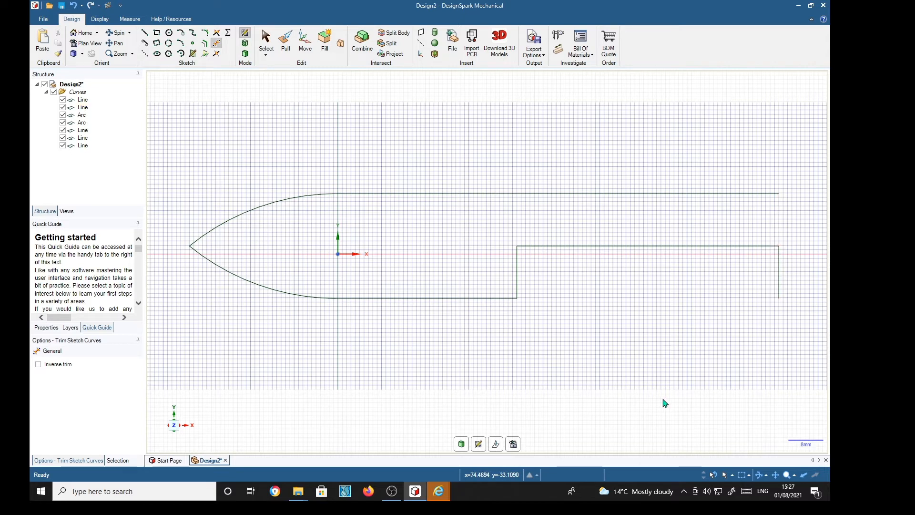
{"action": "key", "text": "ctrl+z"}
{"action": "left_click", "coordinate": [781, 286]}
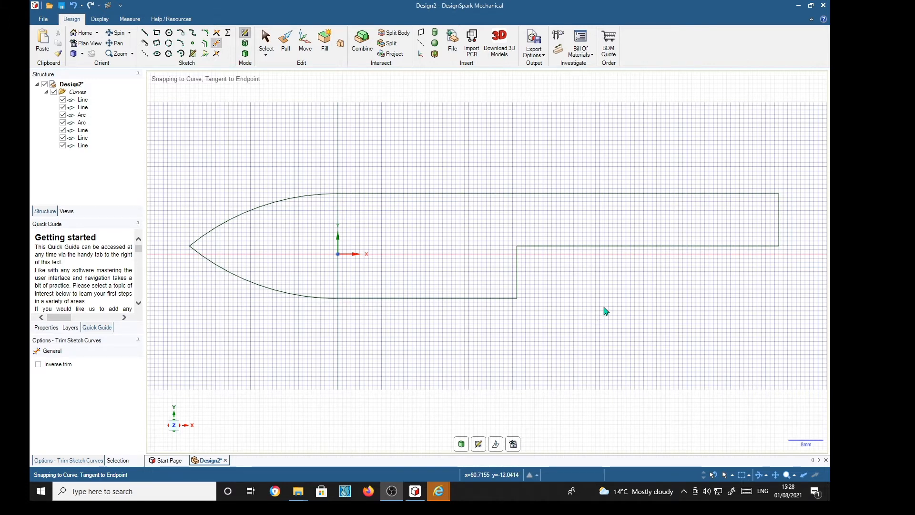
- Pull the notched profile face into a solid 4 mm thick
{"action": "key", "text": "p"}
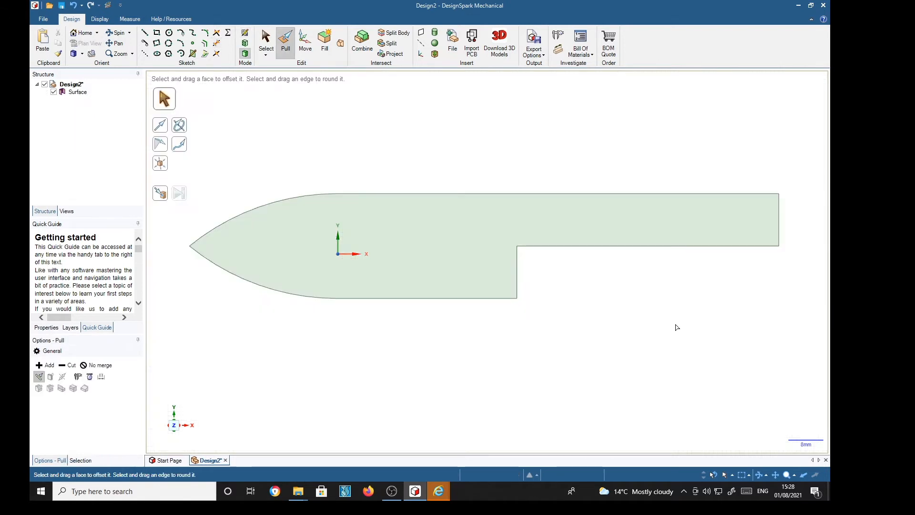
{"action": "left_click", "coordinate": [477, 246]}
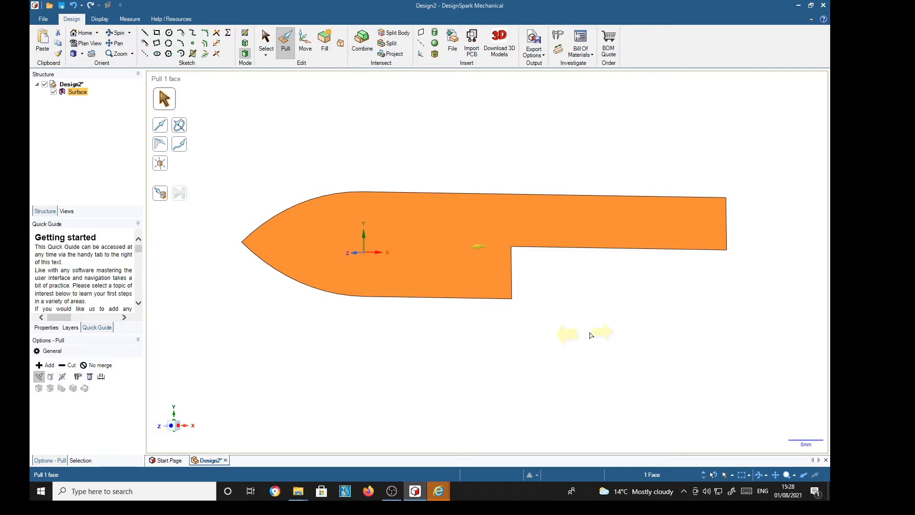
{"action": "left_click_drag", "start_coordinate": [516, 246], "coordinate": [506, 246]}
{"action": "middle_click_drag", "start_coordinate": [506, 245], "coordinate": [456, 250]}
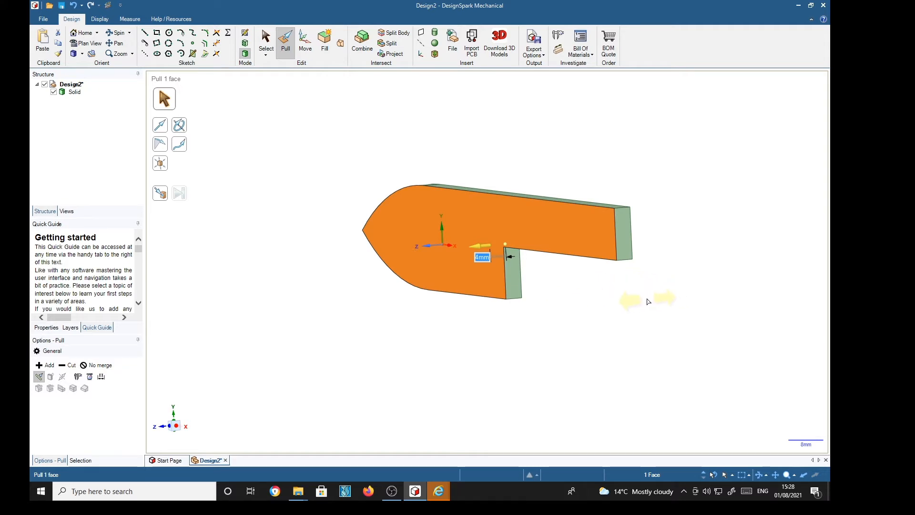
- Start a sketch on the notch's narrow vertical end face, viewed face-on
{"action": "key", "text": "s"}
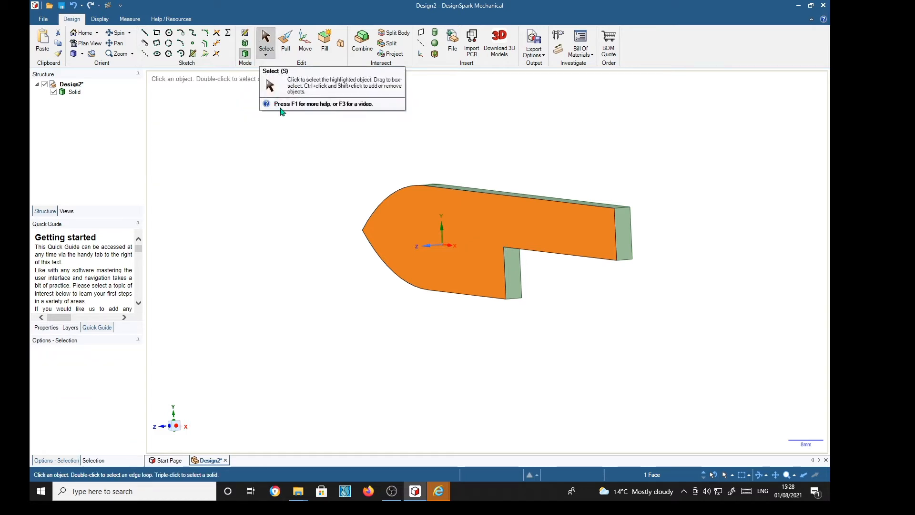
{"action": "left_click", "coordinate": [514, 273]}
{"action": "key", "text": "k"}
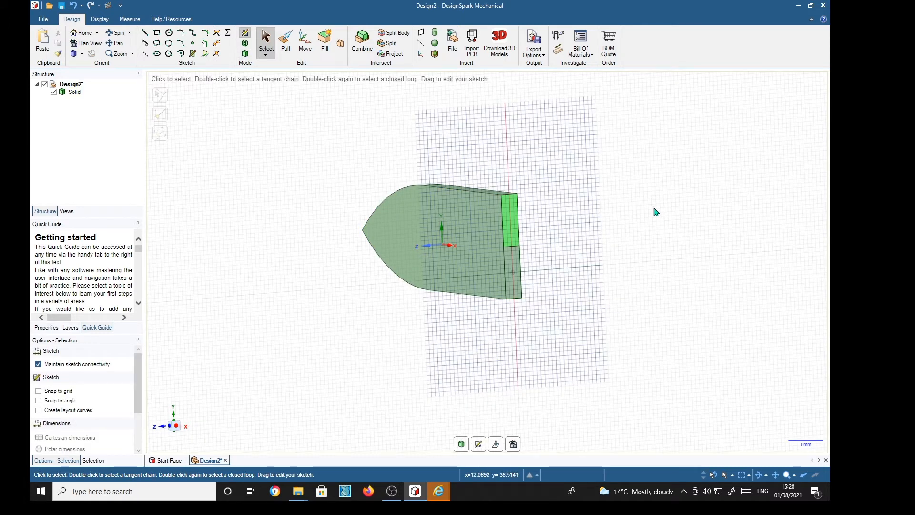
{"action": "key", "text": "v"}
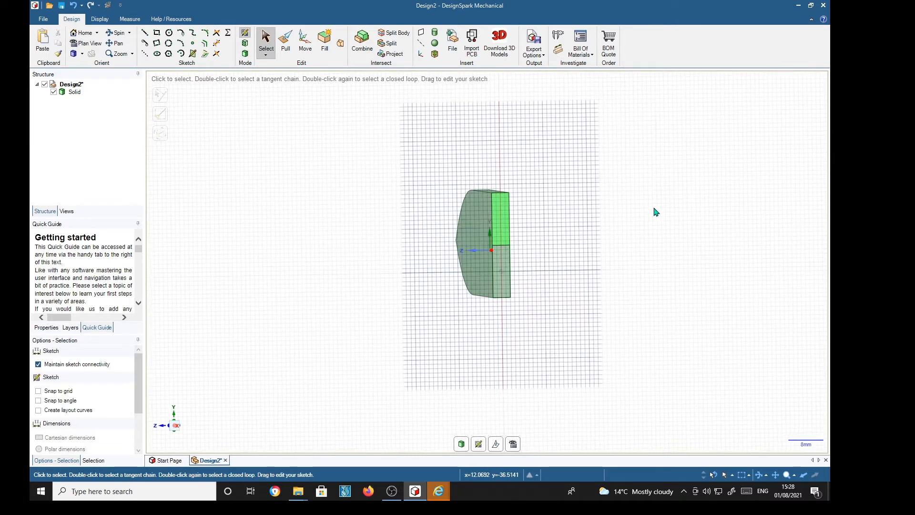
{"action": "scroll", "coordinate": [524, 250], "scroll_direction": "up", "scroll_amount": 5}
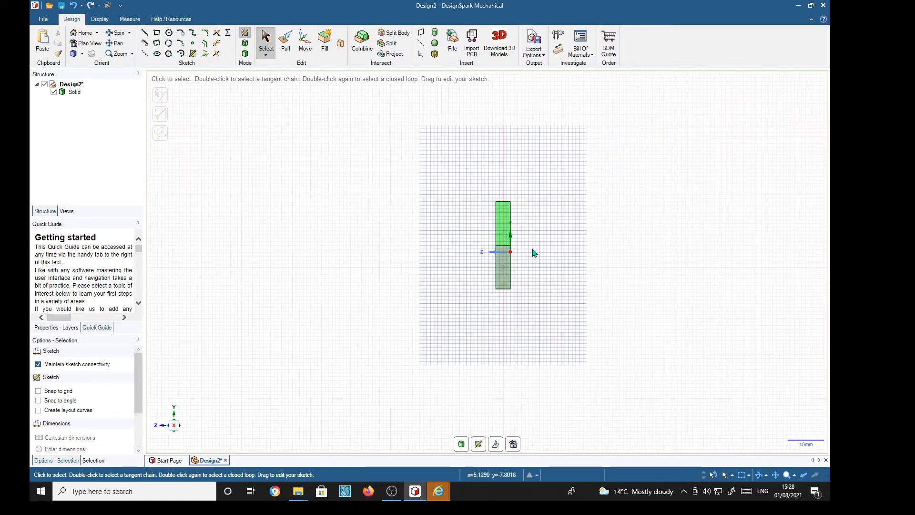
{"action": "scroll", "coordinate": [514, 257], "scroll_direction": "up", "scroll_amount": 5}
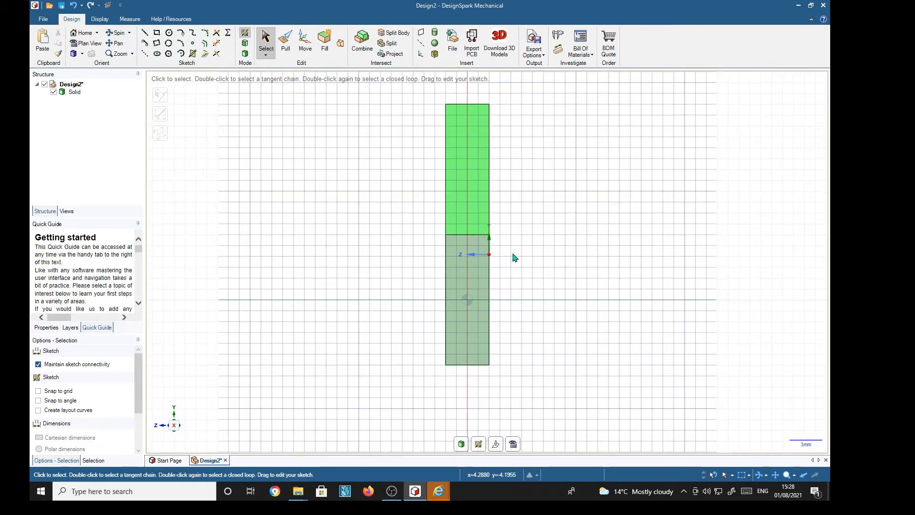
{"action": "mouse_move", "coordinate": [372, 215]}
{"action": "middle_mouse_down", "text": "shift"}
{"action": "mouse_move", "coordinate": [278, 197]}
{"action": "mouse_move", "coordinate": [273, 207]}
{"action": "middle_mouse_up", "text": "shift"}
{"action": "scroll", "coordinate": [283, 200], "scroll_direction": "down", "scroll_amount": 1}
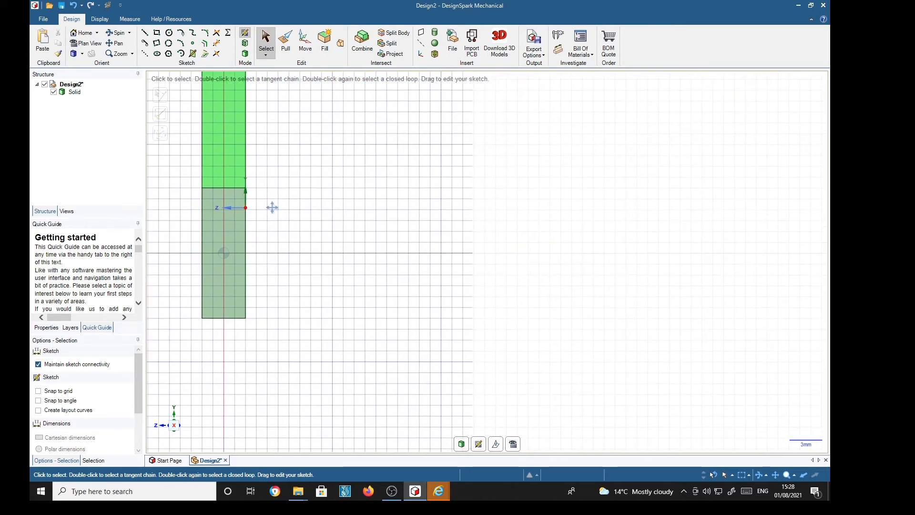
- Draw an 80 mm diameter swept arc of about 22° from the bottom edge's midpoint, centred 40 mm away on the negative side
{"action": "left_click", "coordinate": [181, 53]}
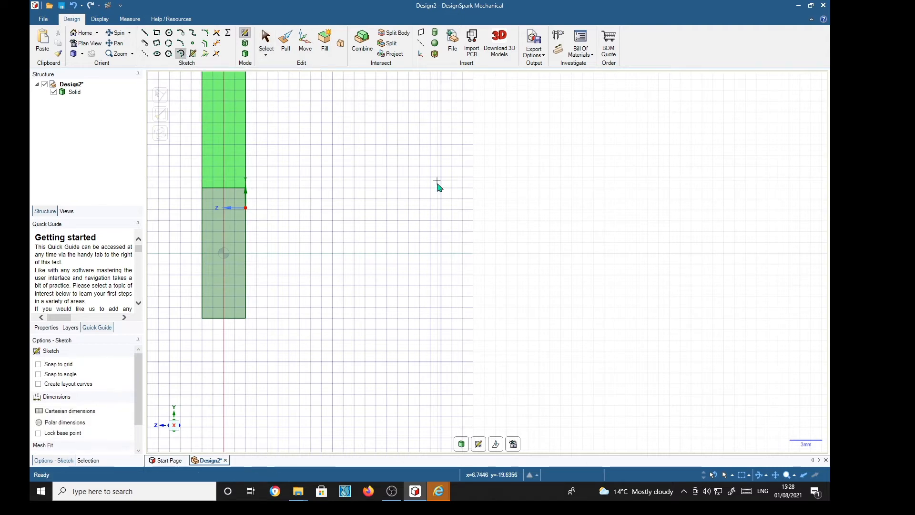
{"action": "left_click", "coordinate": [224, 318]}
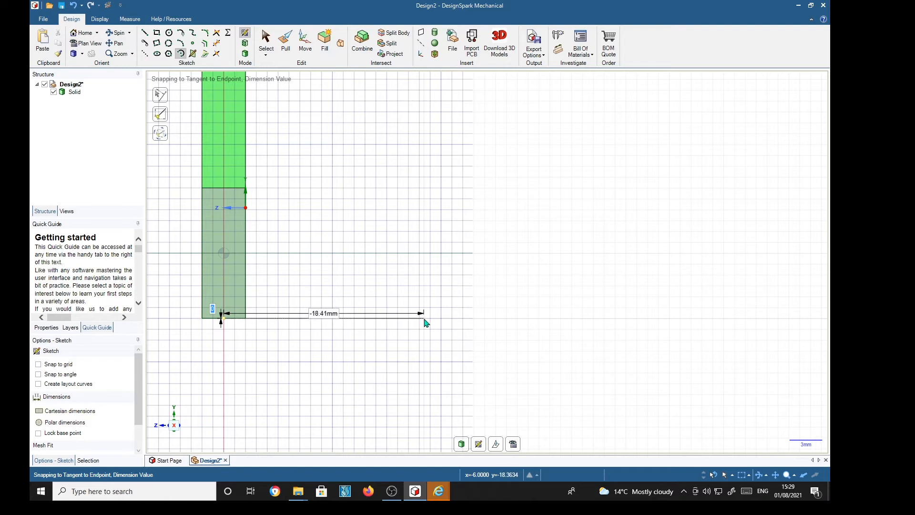
{"action": "key", "text": "Tab"}
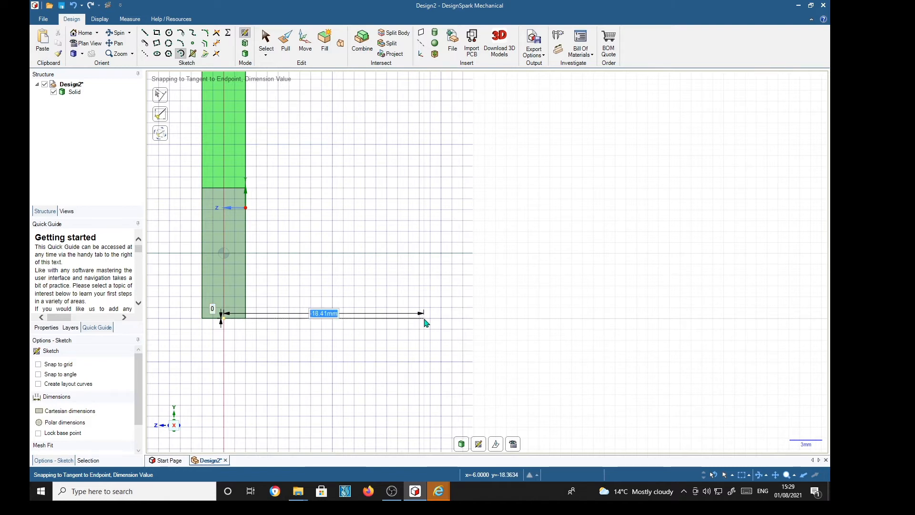
{"action": "key", "text": "BackSpace"}
{"action": "type", "text": "-40"}
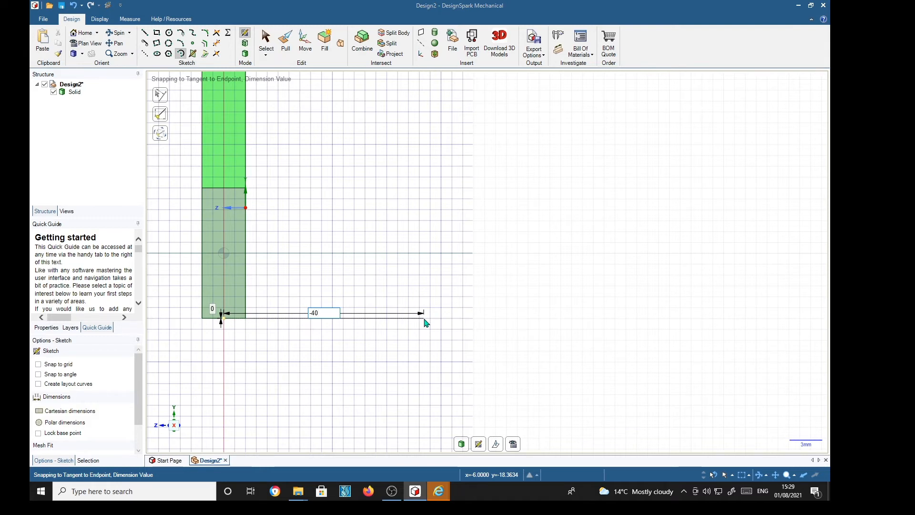
{"action": "key", "text": "Return"}
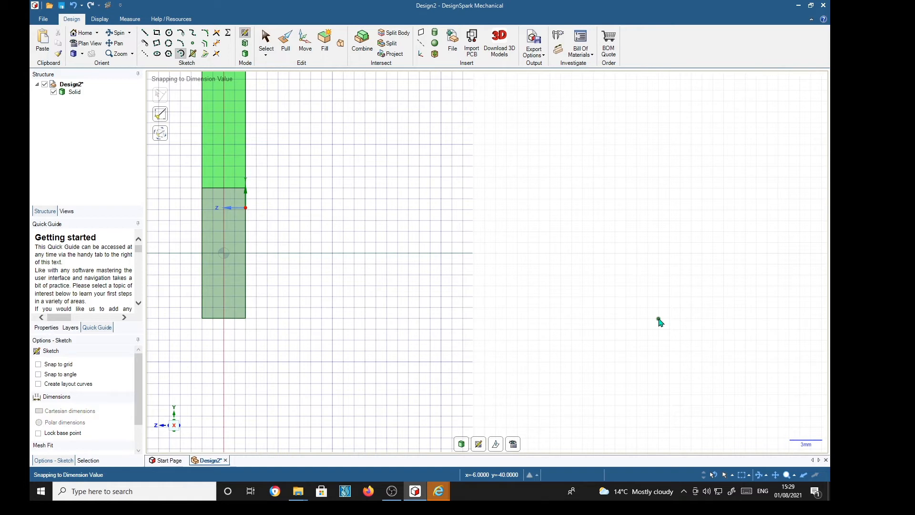
{"action": "left_click", "coordinate": [658, 319]}
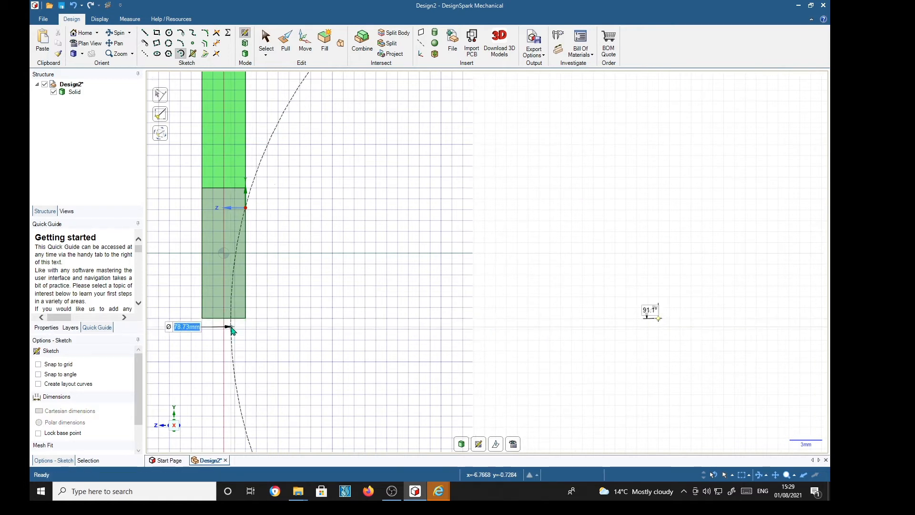
{"action": "type", "text": "80"}
{"action": "key", "text": "Return"}
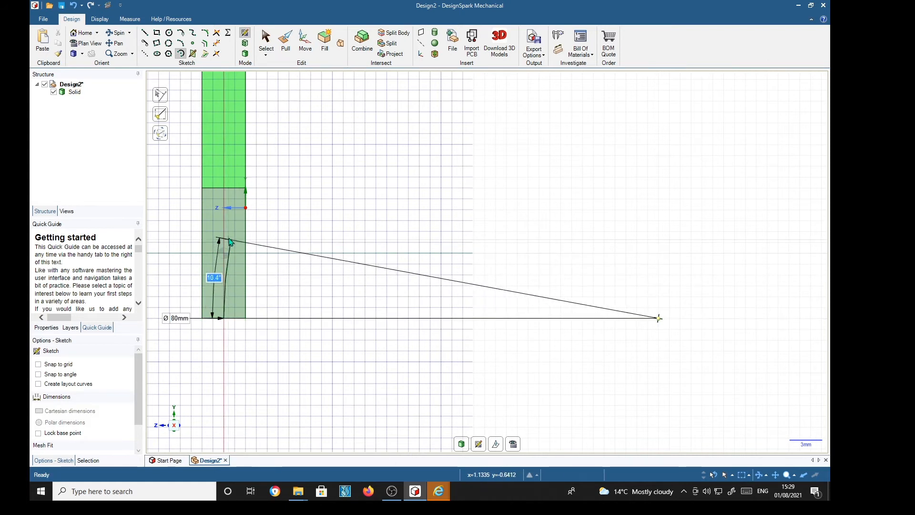
{"action": "left_click", "coordinate": [268, 159]}
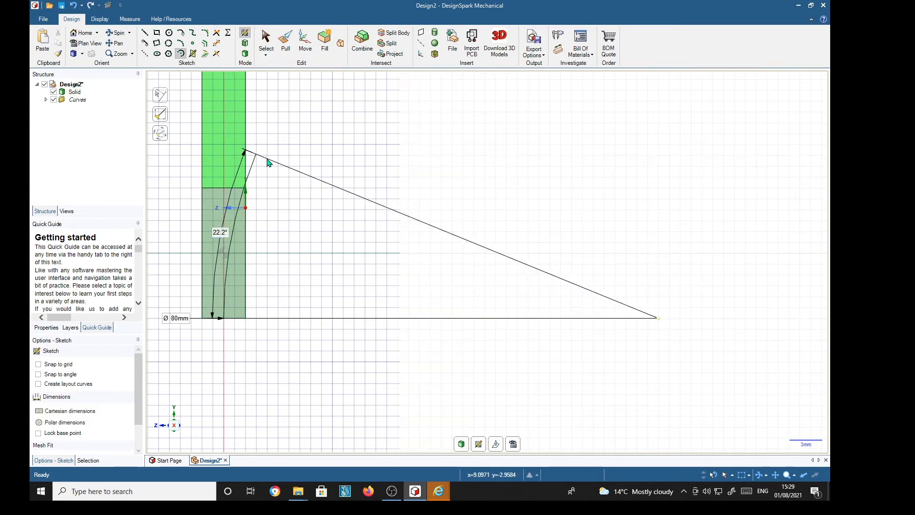
- Draw the opposite 80 mm diameter swept arc of about 22° from the same midpoint, centred 40 mm away on the other side
{"action": "middle_click_drag", "start_coordinate": [335, 274], "coordinate": [565, 270], "text": "shift"}
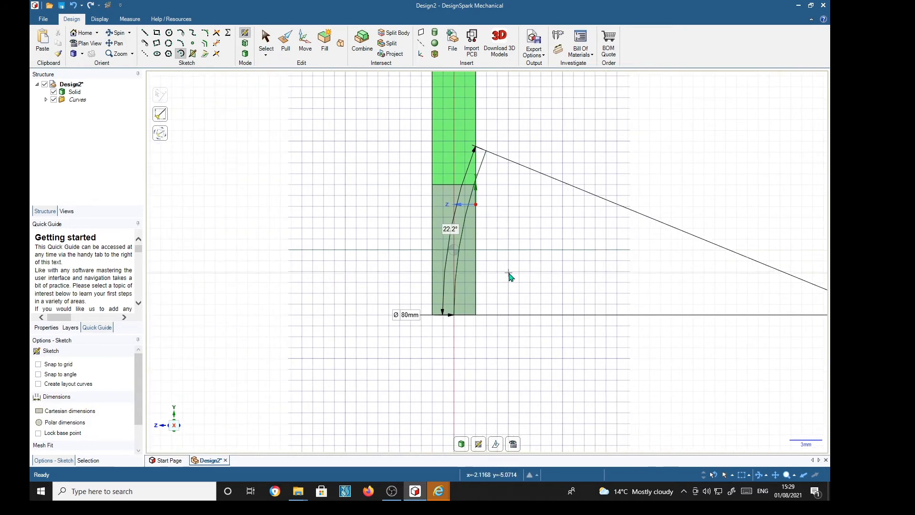
{"action": "middle_click_drag", "start_coordinate": [509, 276], "coordinate": [640, 276], "text": "shift"}
{"action": "mouse_move", "coordinate": [466, 300]}
{"action": "middle_mouse_down", "text": "shift"}
{"action": "mouse_move", "coordinate": [515, 292]}
{"action": "mouse_move", "coordinate": [583, 314]}
{"action": "mouse_move", "coordinate": [611, 313]}
{"action": "middle_mouse_up", "text": "shift"}
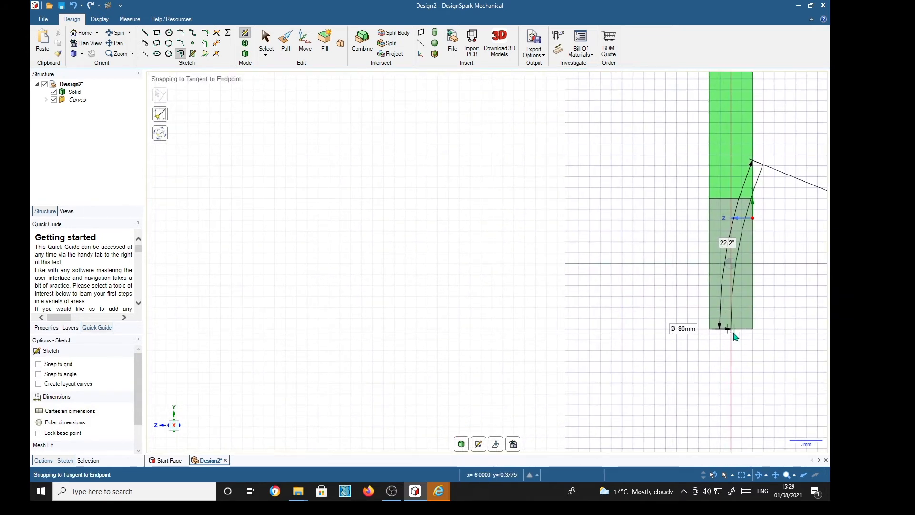
{"action": "left_click", "coordinate": [732, 329]}
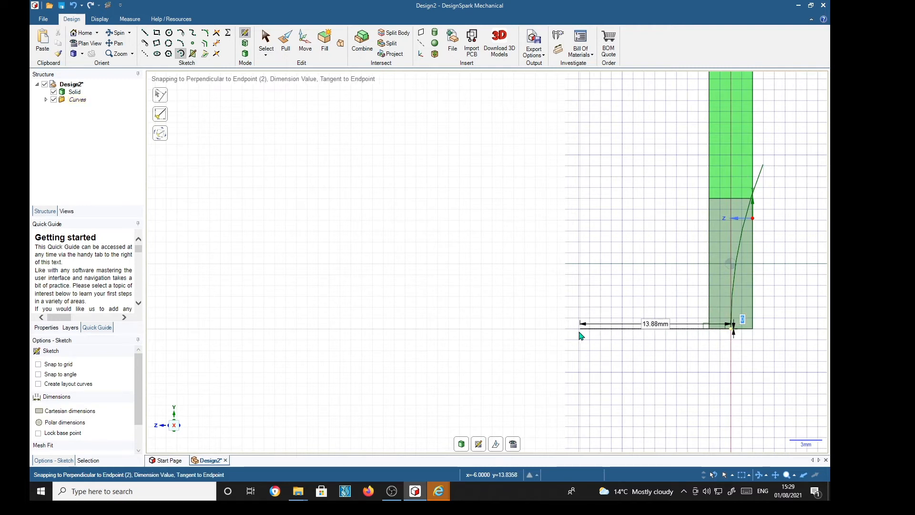
{"action": "key", "text": "Tab"}
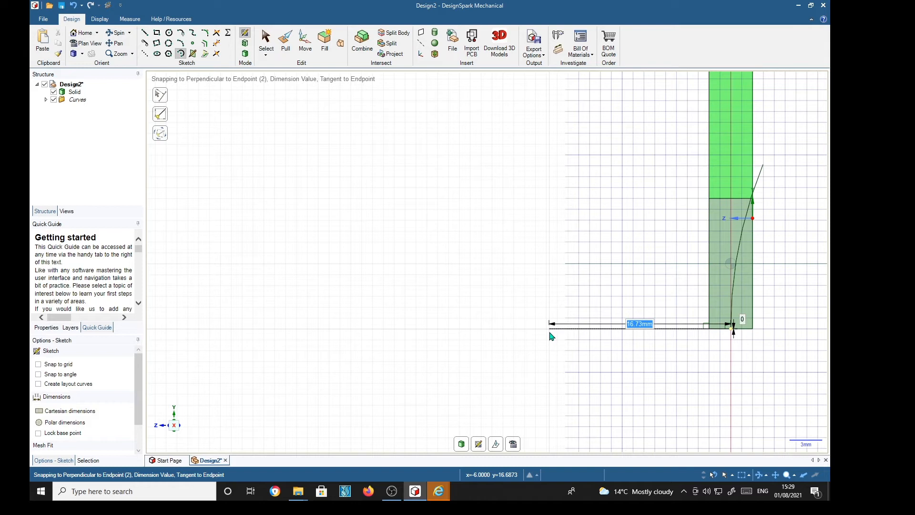
{"action": "type", "text": "40"}
{"action": "key", "text": "Return"}
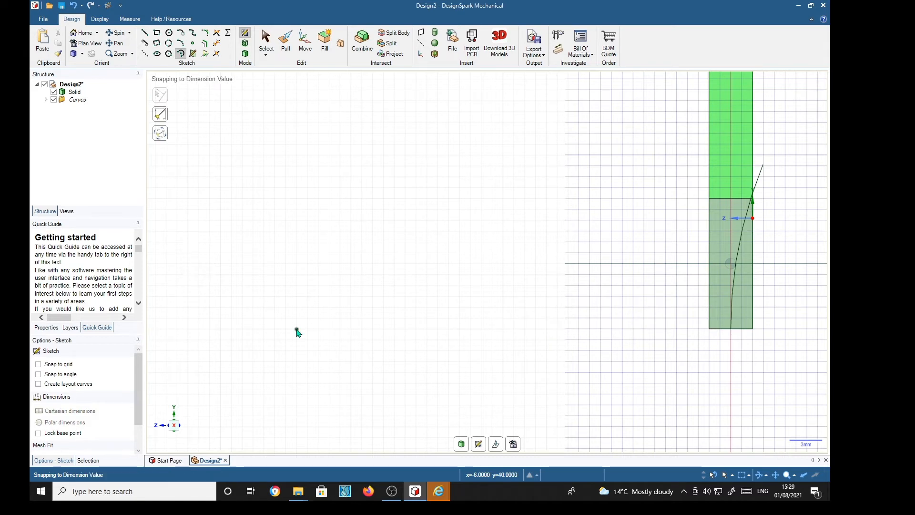
{"action": "left_click", "coordinate": [297, 329]}
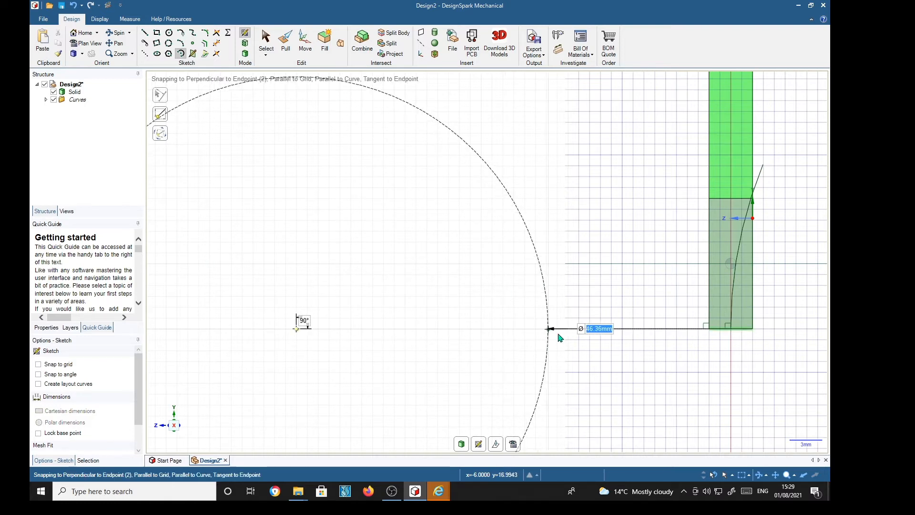
{"action": "left_click", "coordinate": [731, 331]}
{"action": "left_click", "coordinate": [648, 189]}
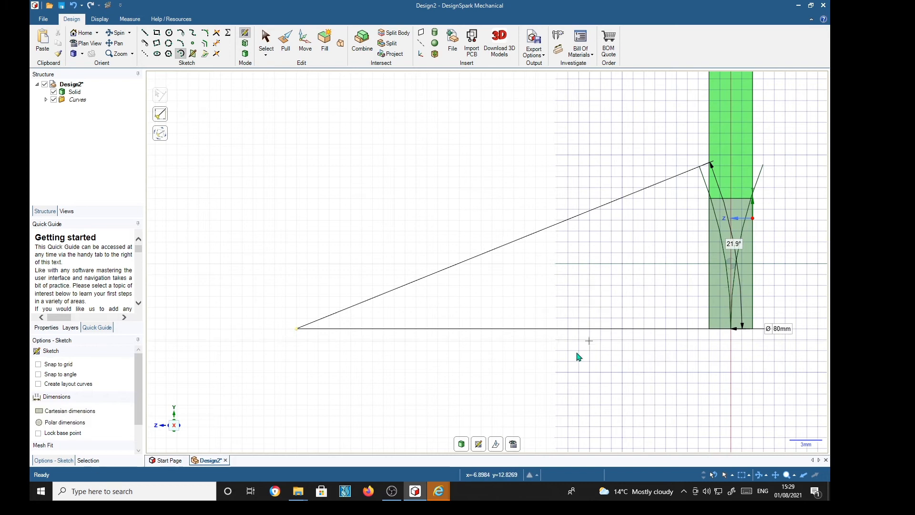
- Sweep-cut the two outer regions of the notch's end face along the blade's lower edge chain up to the pointed tip
{"action": "middle_click_drag", "start_coordinate": [623, 312], "coordinate": [395, 360], "text": "shift"}
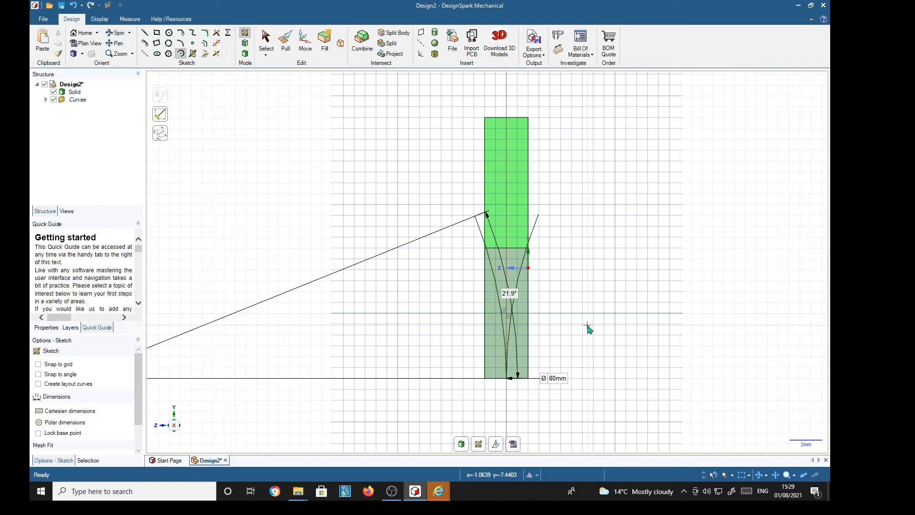
{"action": "key", "text": "p"}
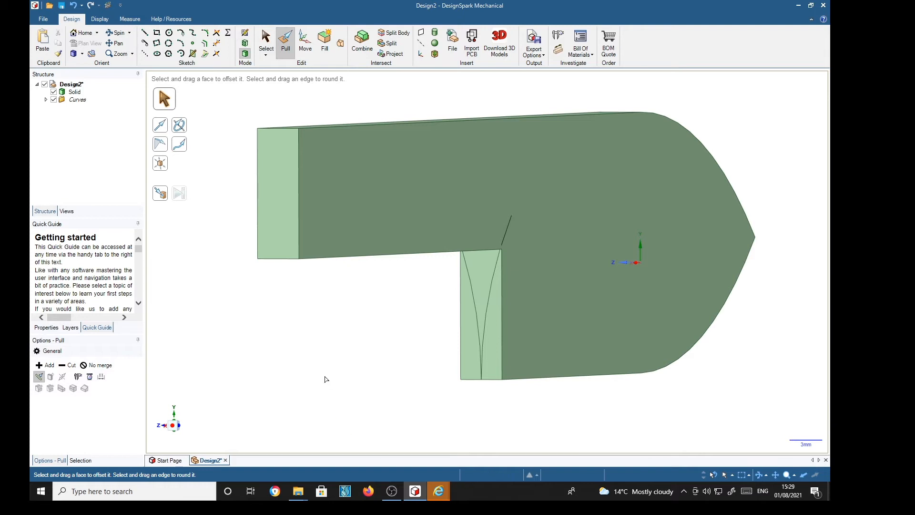
{"action": "left_click", "coordinate": [493, 339]}
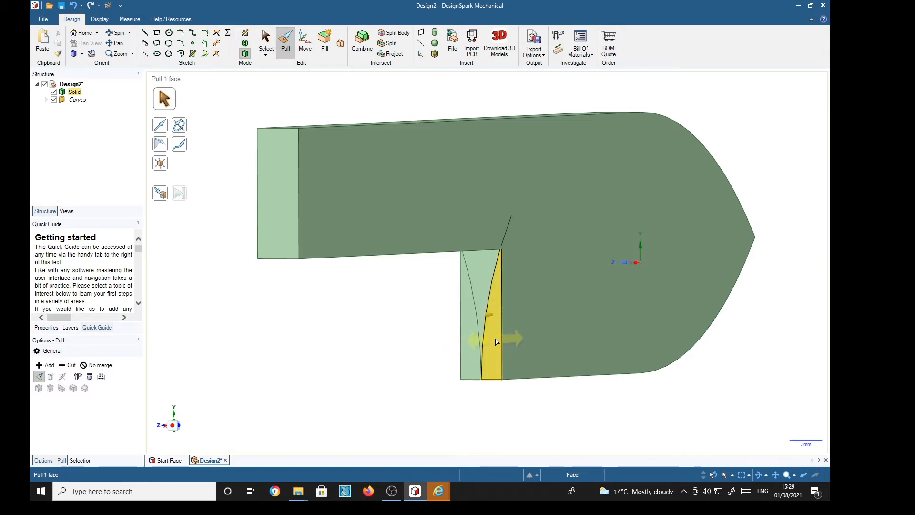
{"action": "left_click", "coordinate": [496, 342]}
{"action": "key", "text": "ctrl"}
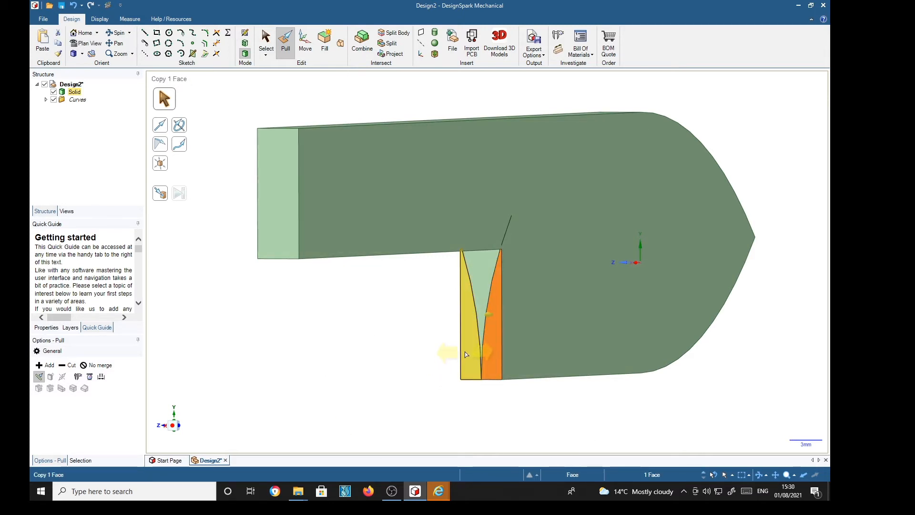
{"action": "left_click", "coordinate": [466, 354], "text": "ctrl"}
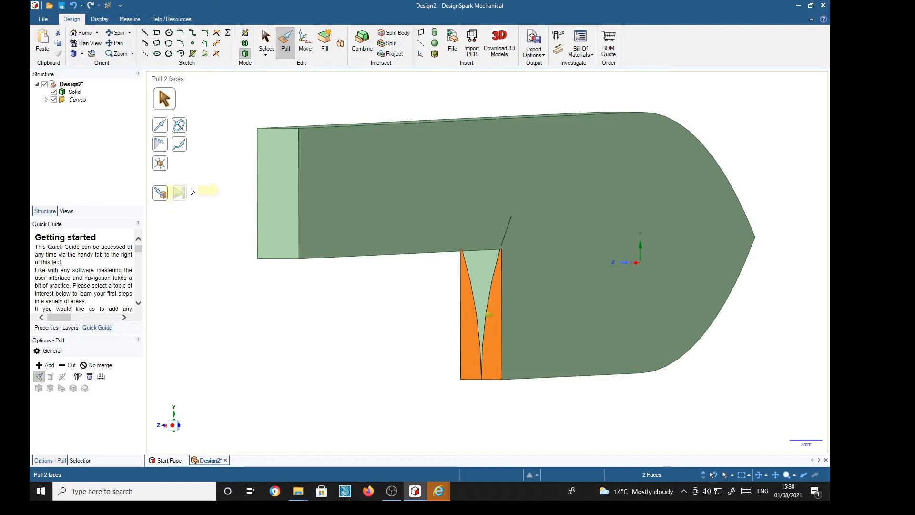
{"action": "left_click", "coordinate": [184, 147]}
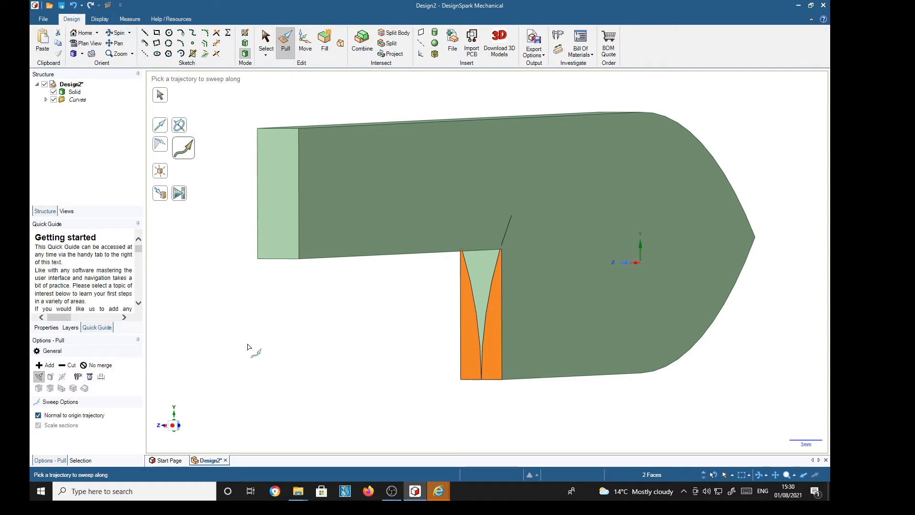
{"action": "left_click", "coordinate": [548, 378]}
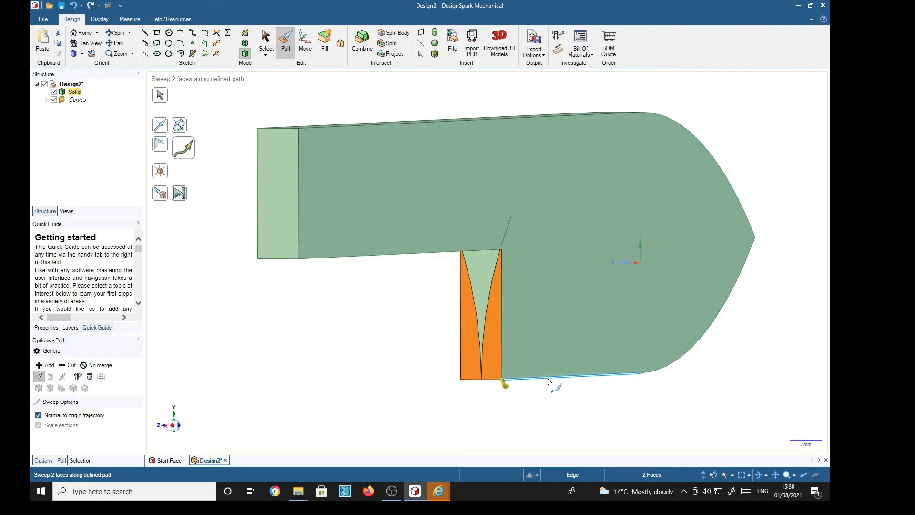
{"action": "double_click", "coordinate": [548, 379]}
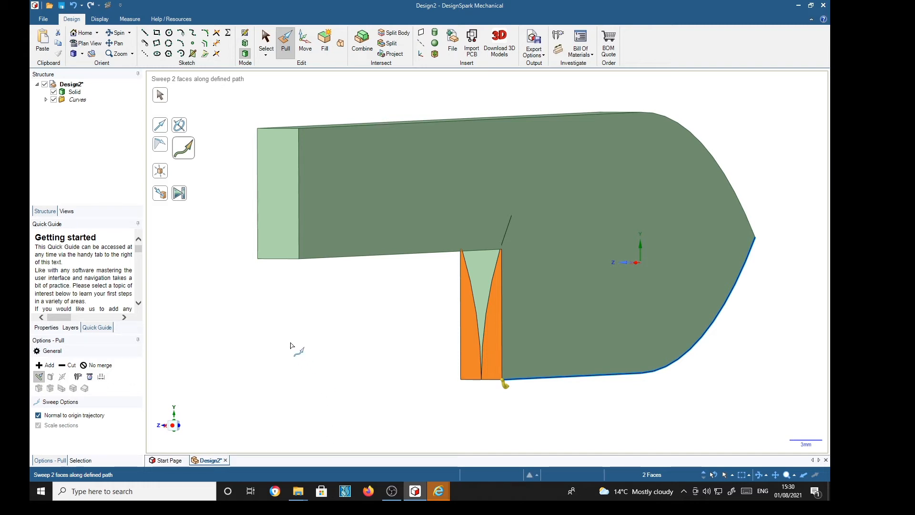
{"action": "left_click", "coordinate": [66, 366]}
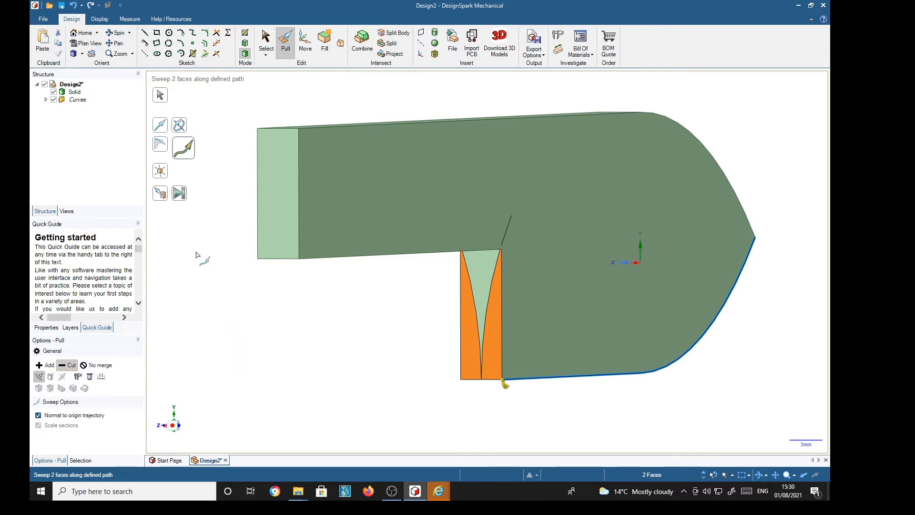
{"action": "left_click", "coordinate": [180, 195]}
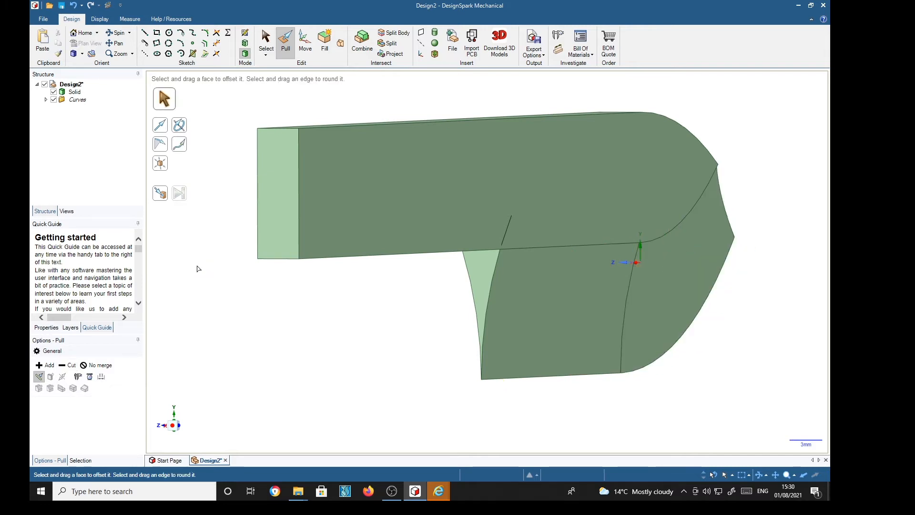
- Round the short inner corner edge of the notch, where the handle underside meets the blade's end face, with a 1 mm radius
{"action": "scroll", "coordinate": [736, 407], "scroll_direction": "up", "scroll_amount": 4}
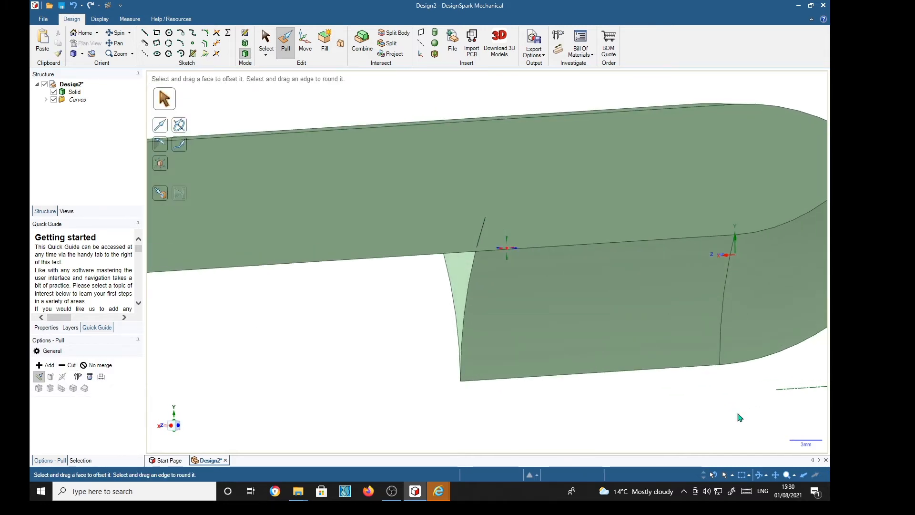
{"action": "scroll", "coordinate": [740, 417], "scroll_direction": "down", "scroll_amount": 4}
{"action": "middle_click_drag", "start_coordinate": [745, 419], "coordinate": [655, 354], "text": "shift"}
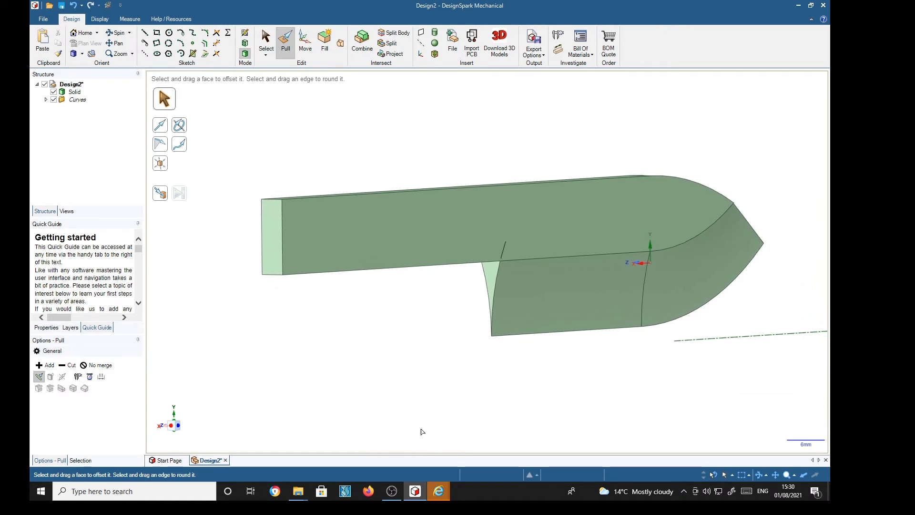
{"action": "middle_click_drag", "start_coordinate": [652, 419], "coordinate": [699, 393]}
{"action": "left_click", "coordinate": [515, 236]}
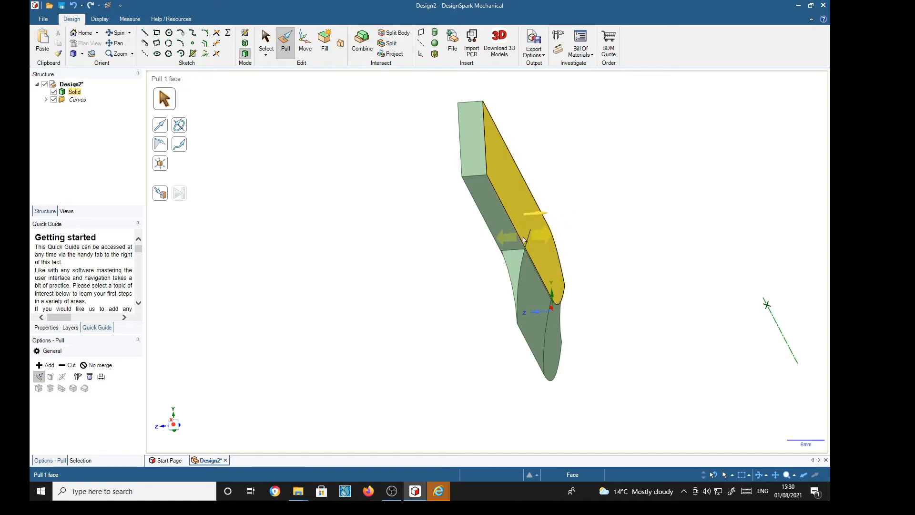
{"action": "left_click", "coordinate": [517, 249]}
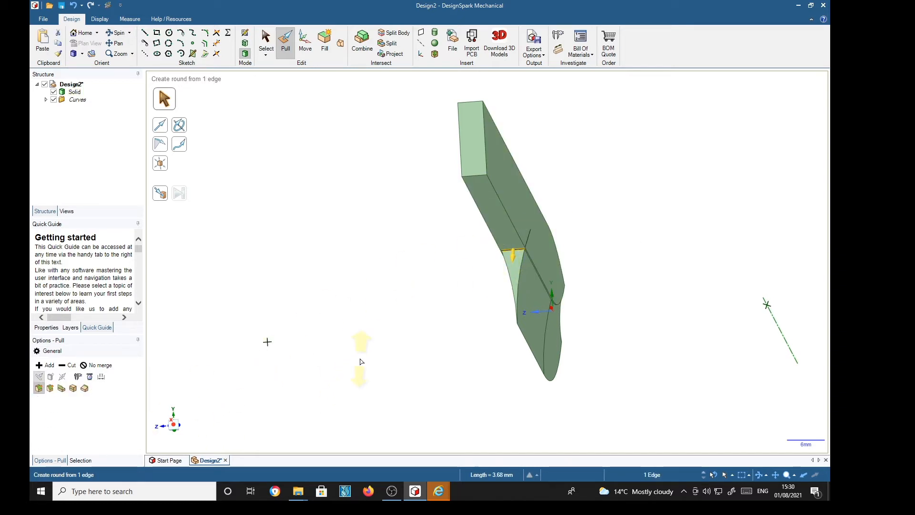
{"action": "left_click_drag", "start_coordinate": [360, 362], "coordinate": [434, 362]}
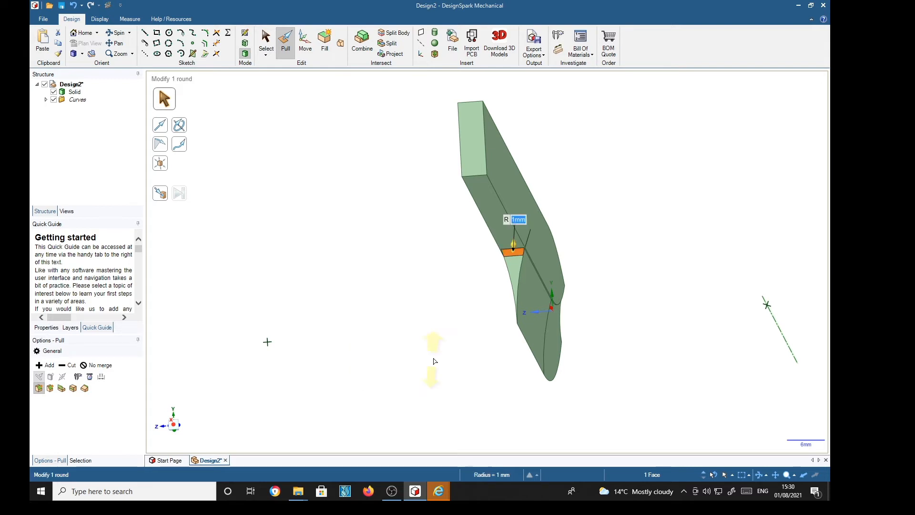
{"action": "middle_click_drag", "start_coordinate": [656, 311], "coordinate": [614, 363]}
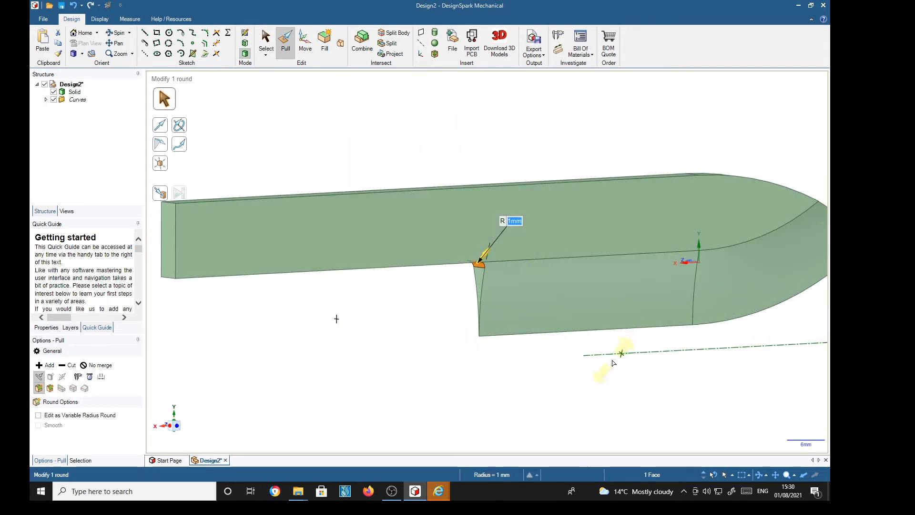
{"action": "left_click", "coordinate": [598, 375]}
{"action": "middle_click_drag", "start_coordinate": [472, 393], "coordinate": [496, 426]}
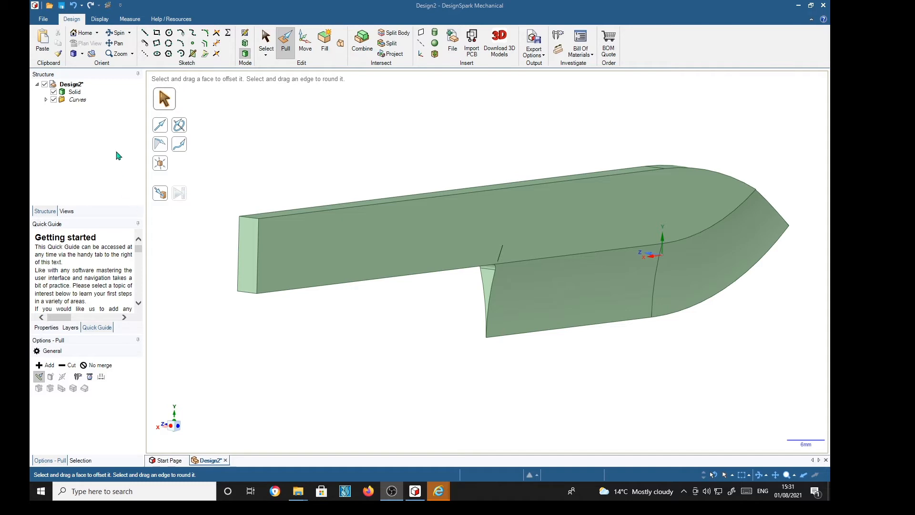
- Move the blade solid into a new component, keep the default name, and collapse the component and curves in the structure tree
{"action": "left_click", "coordinate": [74, 93]}
{"action": "right_click", "coordinate": [74, 93]}
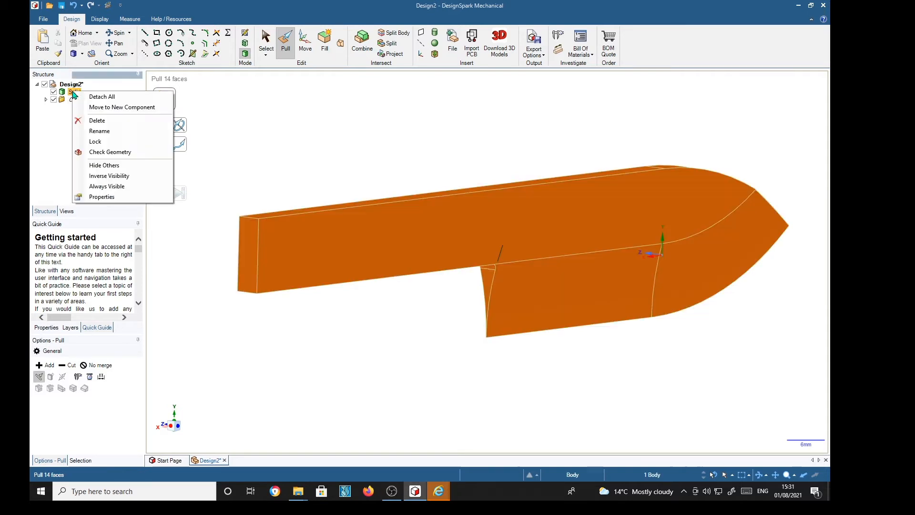
{"action": "left_click", "coordinate": [108, 107]}
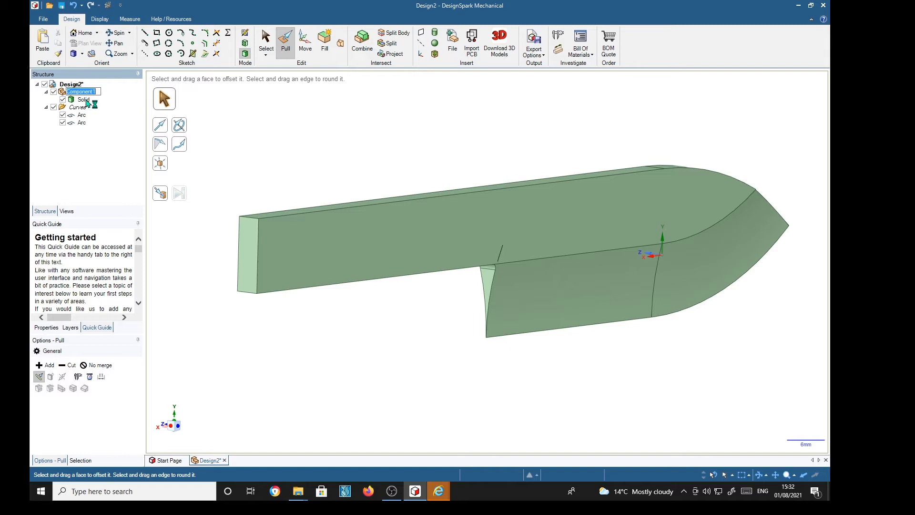
{"action": "key", "text": "Return"}
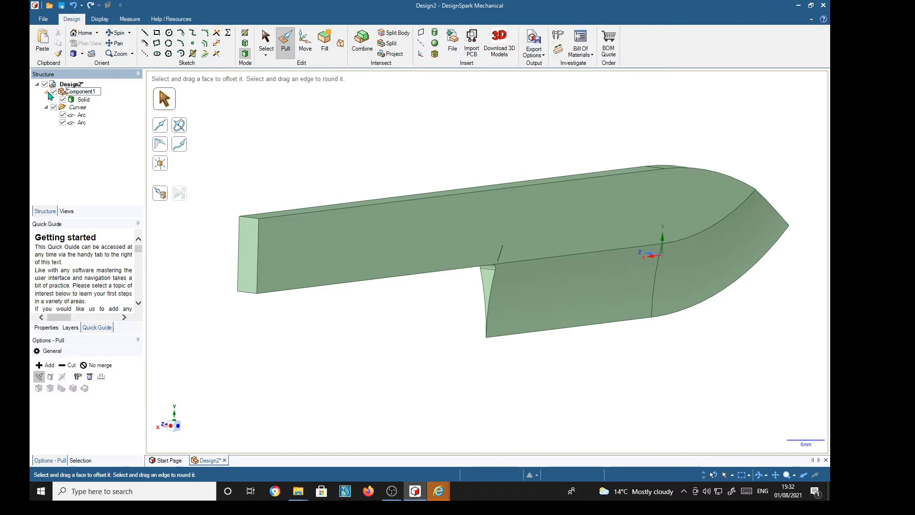
{"action": "left_click", "coordinate": [46, 92]}
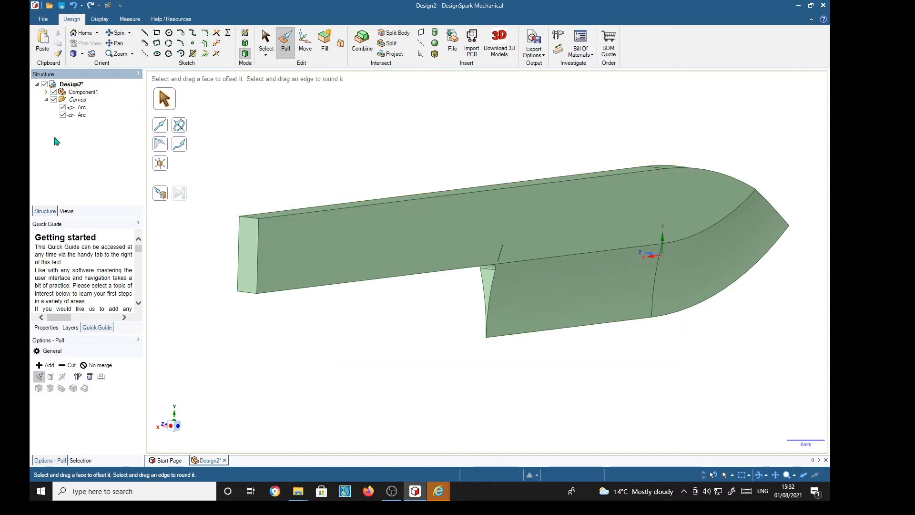
{"action": "left_click", "coordinate": [47, 100]}
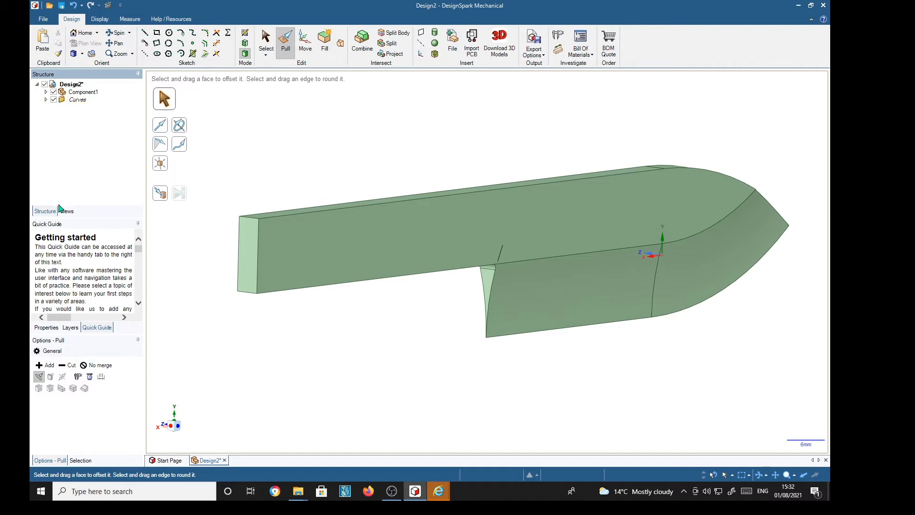
{"action": "left_click", "coordinate": [244, 342]}
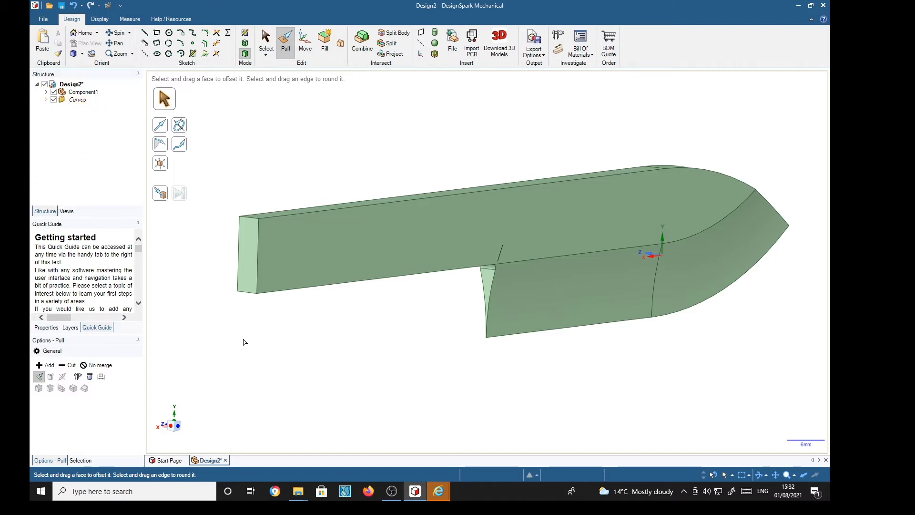
- Start a rectangle sketch on the notch's end face and shift the sketch plane slightly along its normal, away from the blade
{"action": "middle_click_drag", "start_coordinate": [318, 380], "coordinate": [405, 370]}
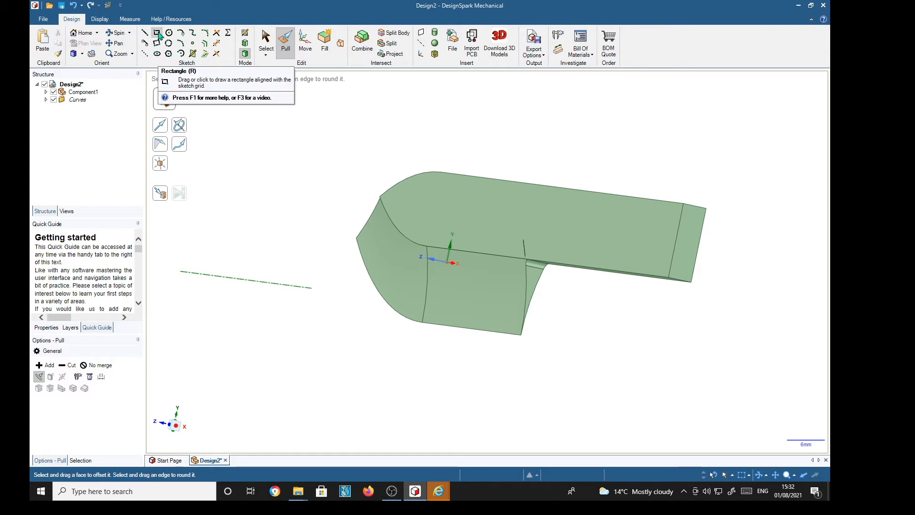
{"action": "left_click", "coordinate": [158, 33]}
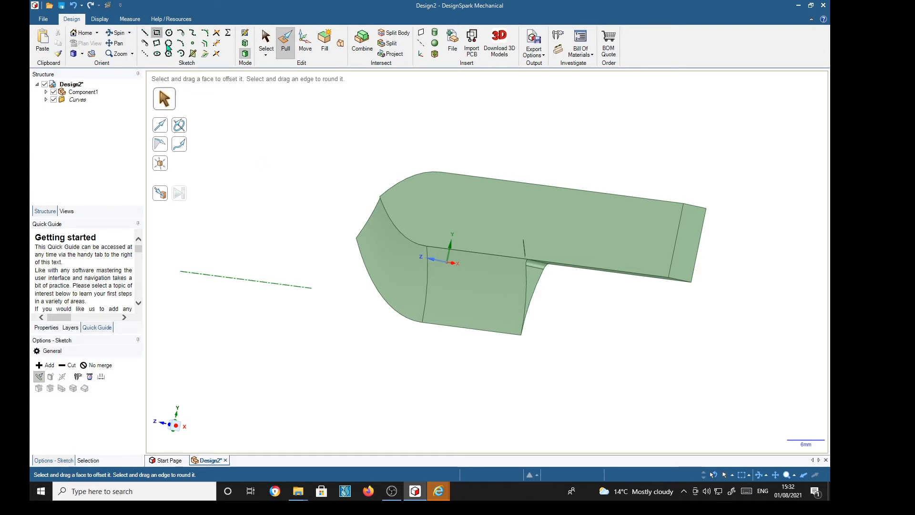
{"action": "left_click", "coordinate": [534, 276]}
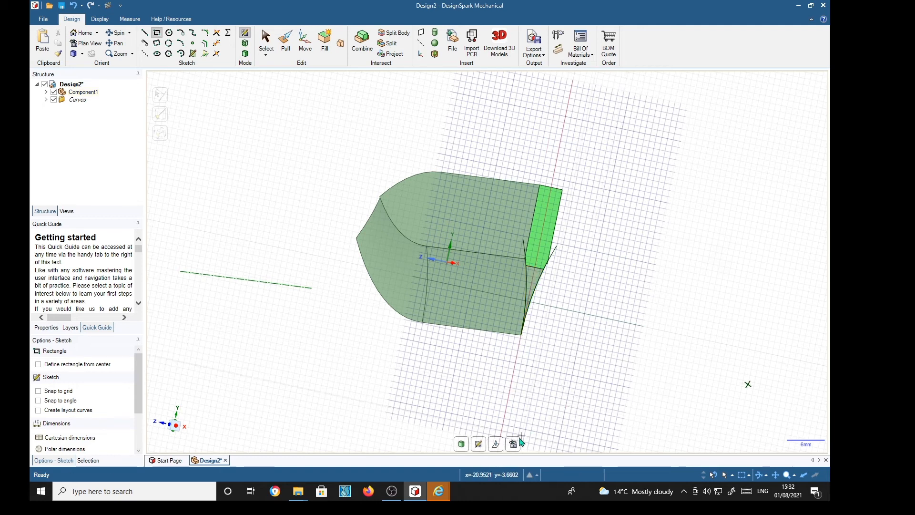
{"action": "left_click", "coordinate": [495, 444]}
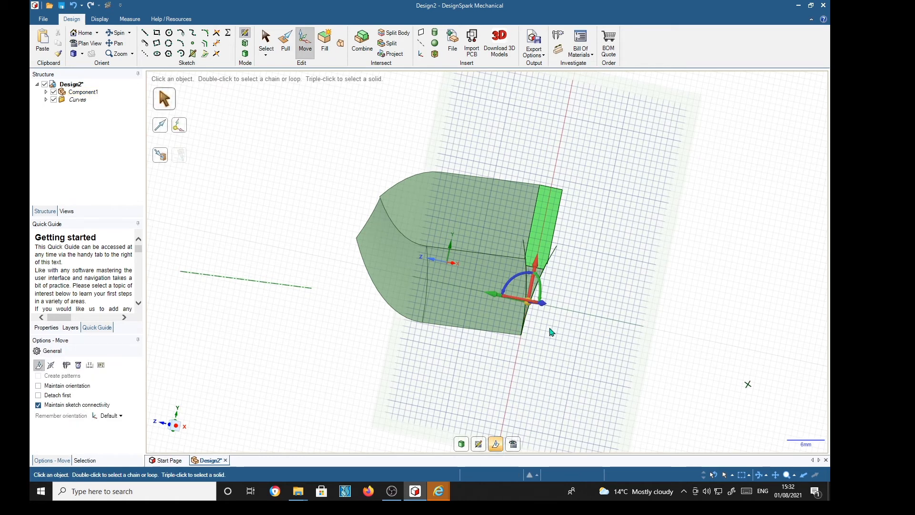
{"action": "middle_click_drag", "start_coordinate": [594, 366], "coordinate": [631, 363]}
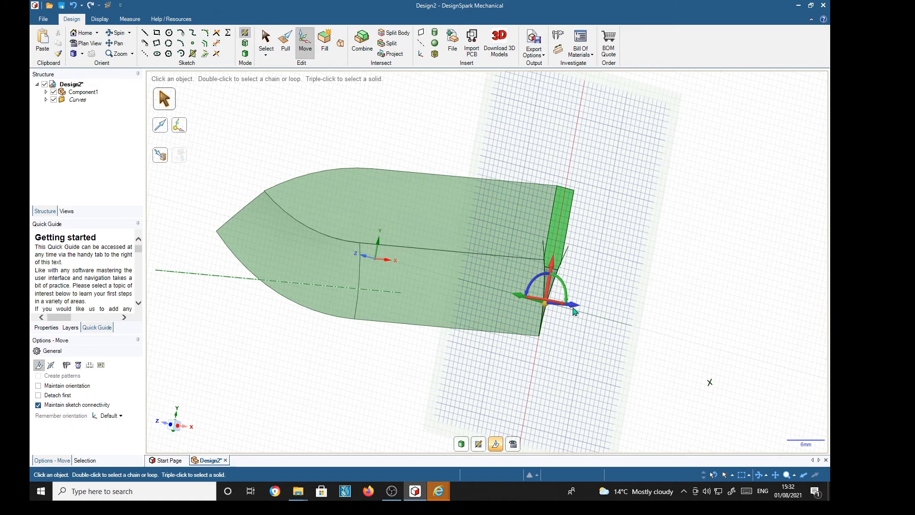
{"action": "left_click_drag", "start_coordinate": [574, 306], "coordinate": [578, 308]}
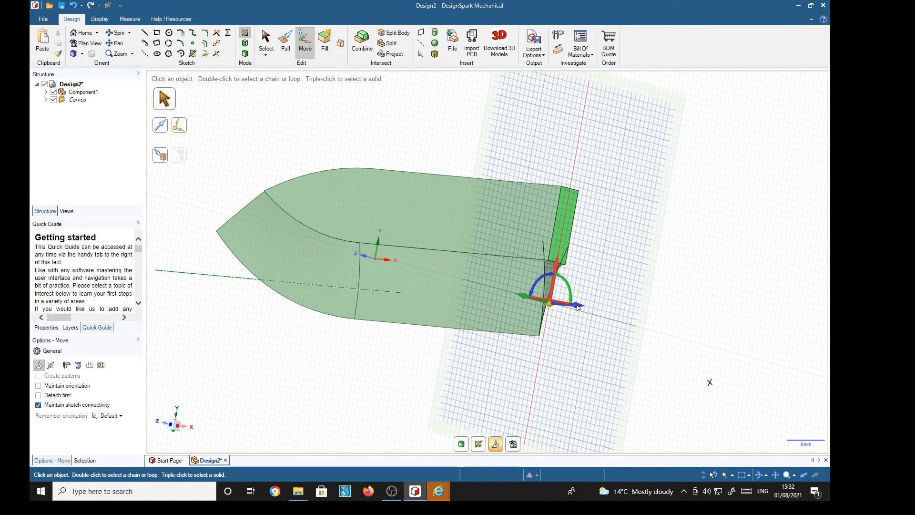
{"action": "middle_click_drag", "start_coordinate": [714, 333], "coordinate": [652, 321]}
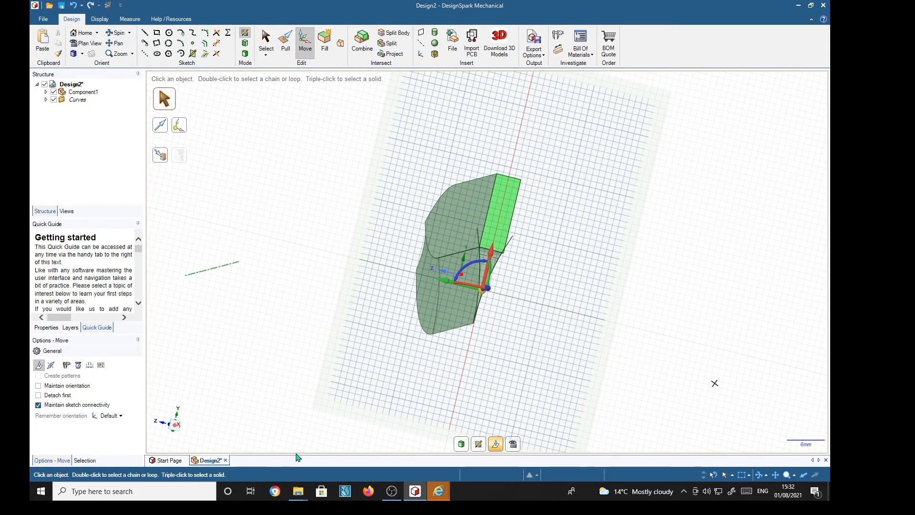
- Draw a grid-snapped rectangle about 8 mm wide and 16 mm high, centred around the handle's cross-section on the sketch plane
{"action": "key", "text": "v"}
{"action": "scroll", "coordinate": [501, 243], "scroll_direction": "up", "scroll_amount": 2}
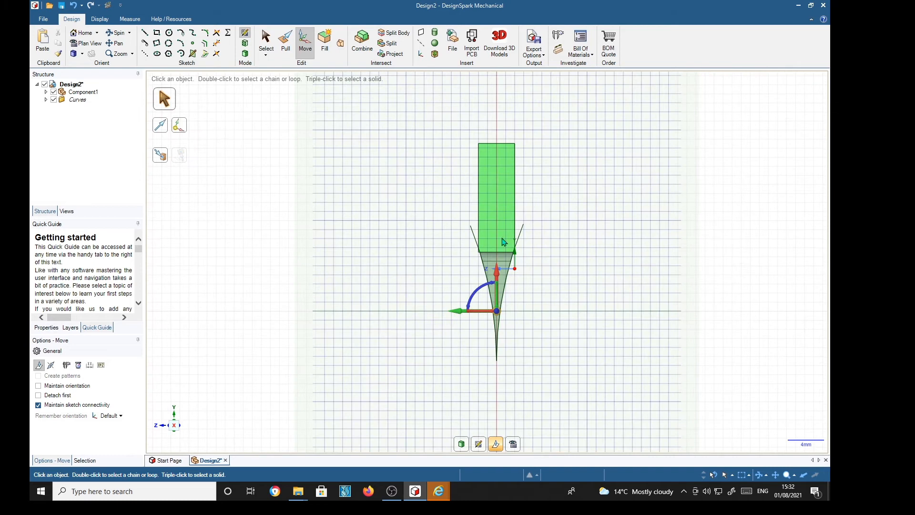
{"action": "scroll", "coordinate": [556, 243], "scroll_direction": "up", "scroll_amount": 1}
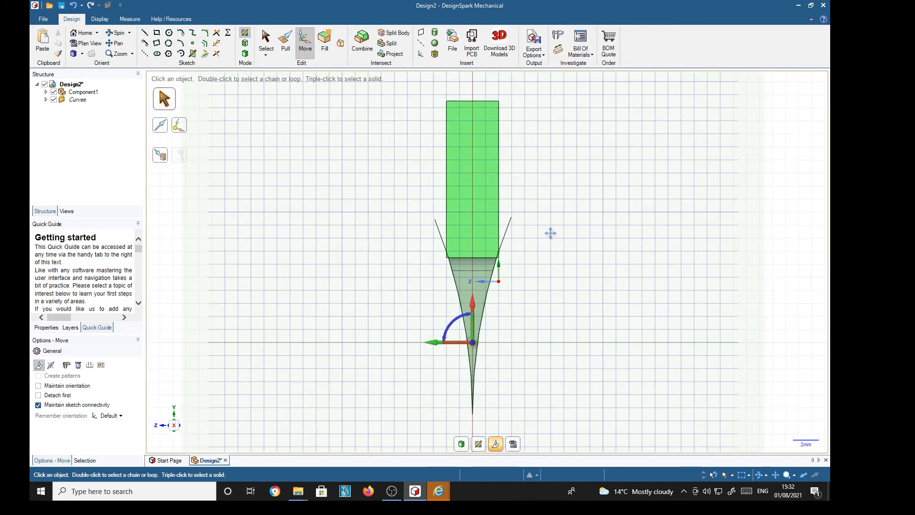
{"action": "middle_click_drag", "start_coordinate": [550, 233], "coordinate": [555, 293], "text": "shift"}
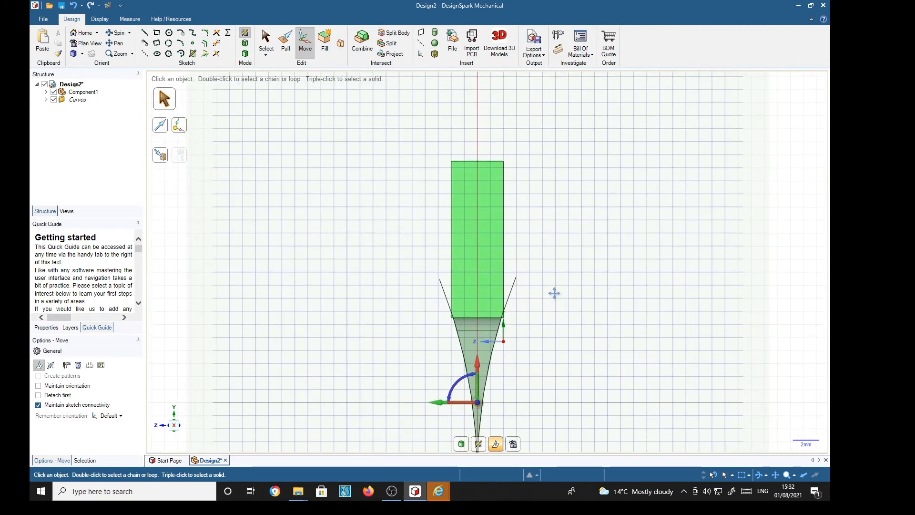
{"action": "left_click", "coordinate": [156, 33]}
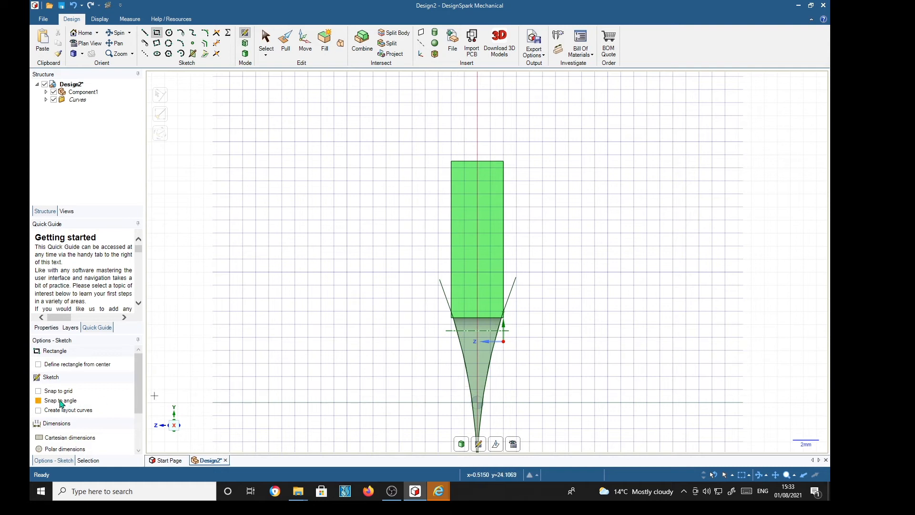
{"action": "left_click", "coordinate": [46, 391]}
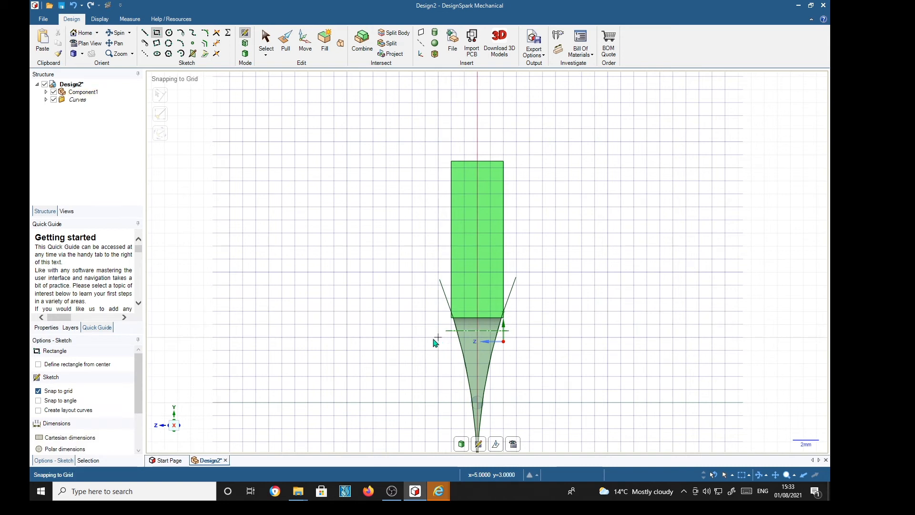
{"action": "left_click", "coordinate": [426, 337]}
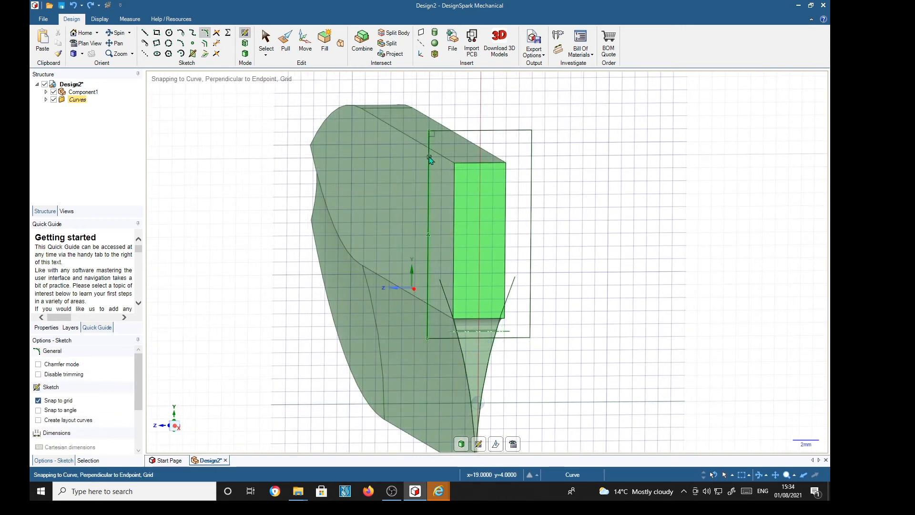
- Round all four corners of the sketched rectangle with a 2 mm radius
{"action": "left_click", "coordinate": [430, 158]}
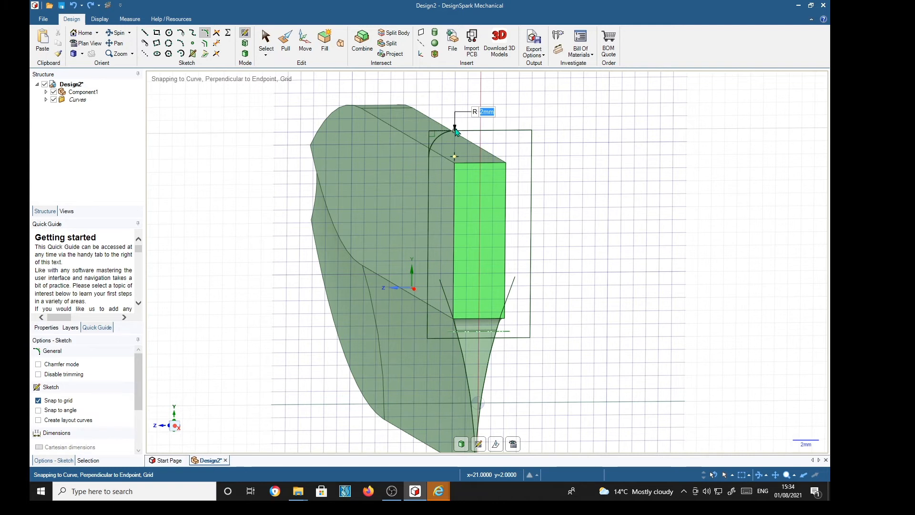
{"action": "left_click", "coordinate": [455, 132]}
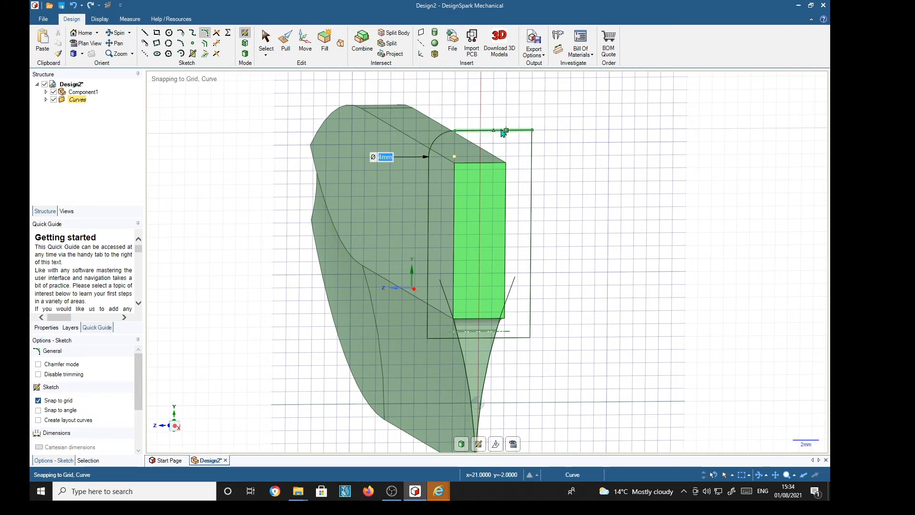
{"action": "left_click", "coordinate": [525, 148]}
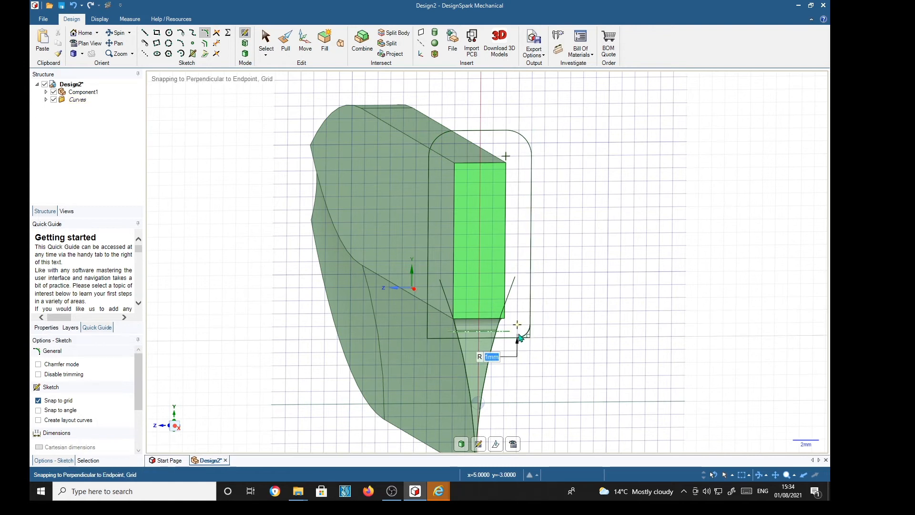
{"action": "left_click", "coordinate": [507, 339]}
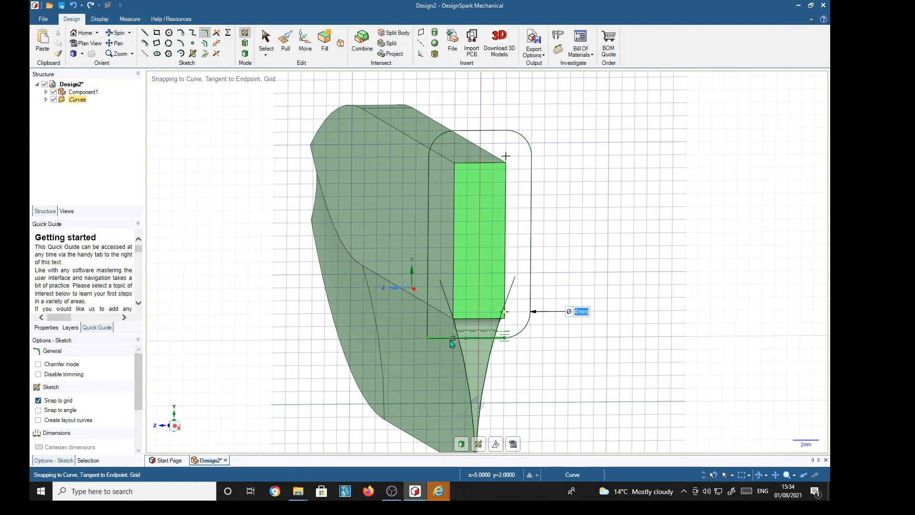
{"action": "left_click", "coordinate": [426, 315]}
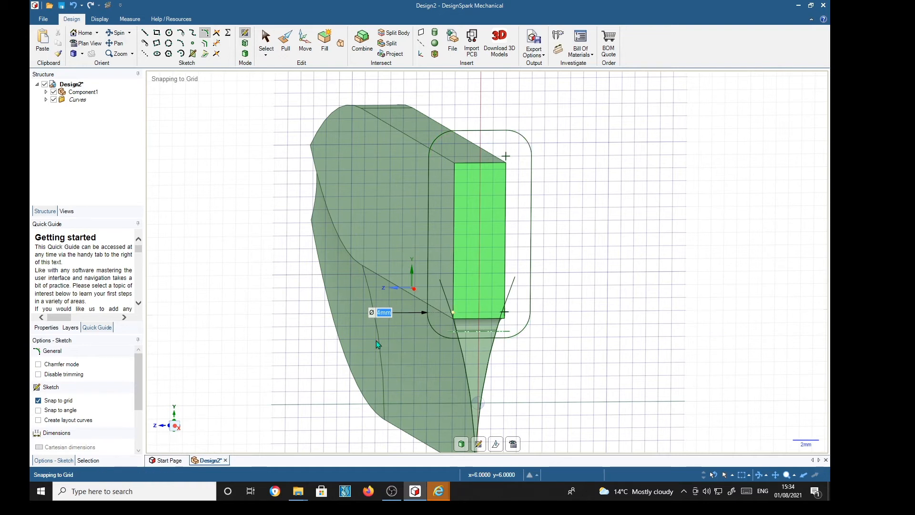
- Turn the rounded rectangle into a surface and pull it about 69 mm away from the blade, past the tang's end
{"action": "key", "text": "p"}
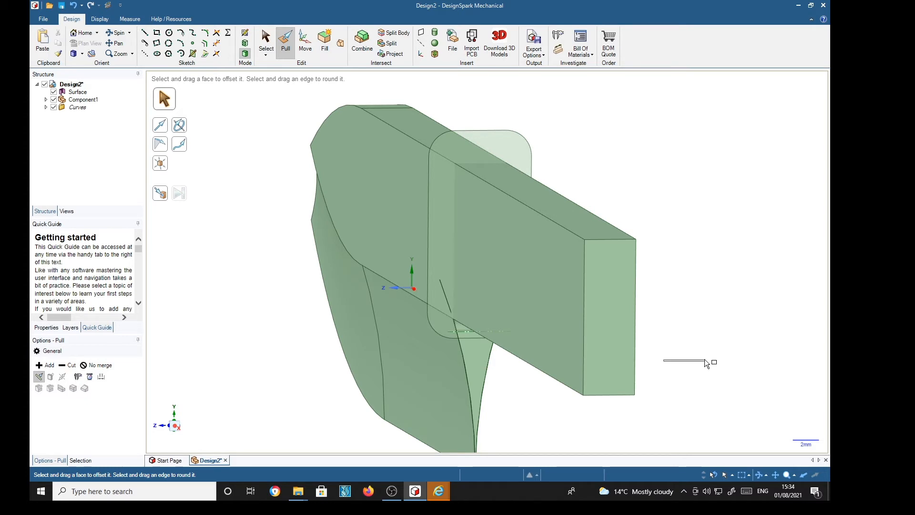
{"action": "middle_click_drag", "start_coordinate": [710, 355], "coordinate": [602, 351], "text": "shift"}
{"action": "scroll", "coordinate": [601, 363], "scroll_direction": "down", "scroll_amount": 1}
{"action": "scroll", "coordinate": [599, 364], "scroll_direction": "down", "scroll_amount": 2}
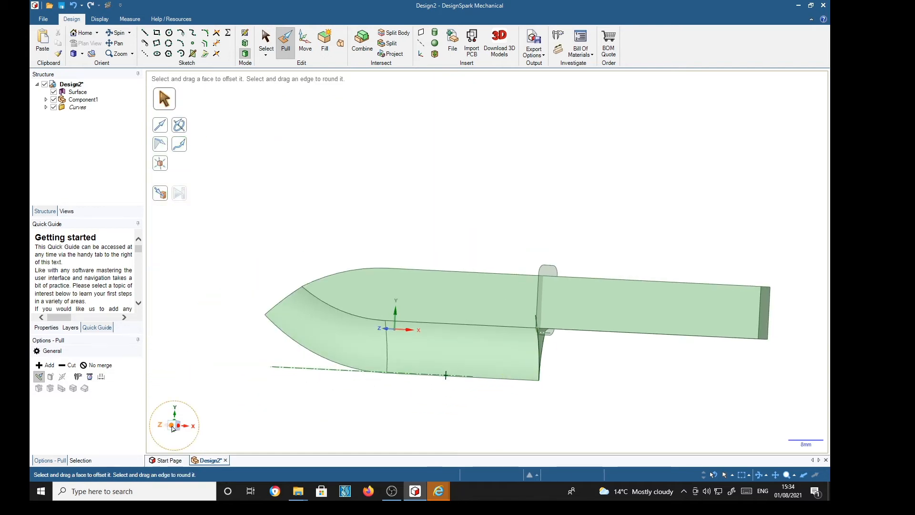
{"action": "left_click", "coordinate": [172, 426]}
{"action": "middle_click_drag", "start_coordinate": [686, 372], "coordinate": [592, 339]}
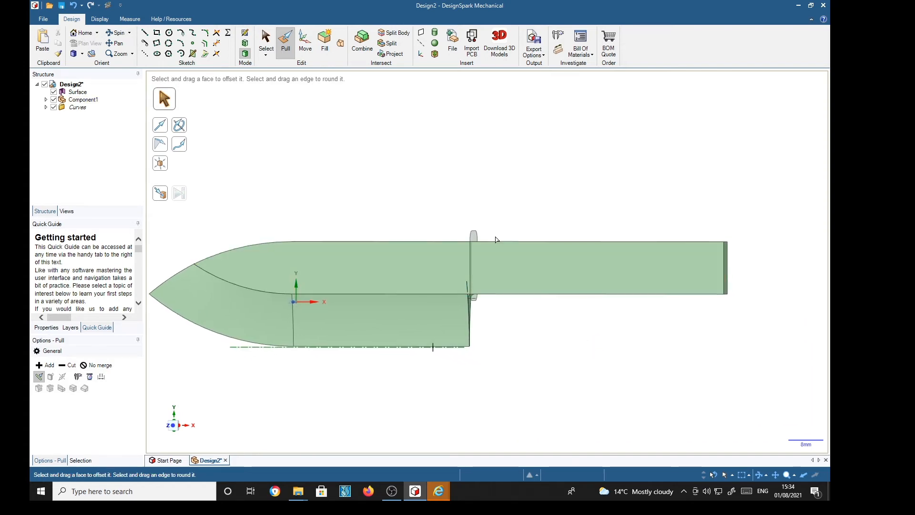
{"action": "left_click", "coordinate": [474, 238]}
{"action": "left_click", "coordinate": [479, 172]}
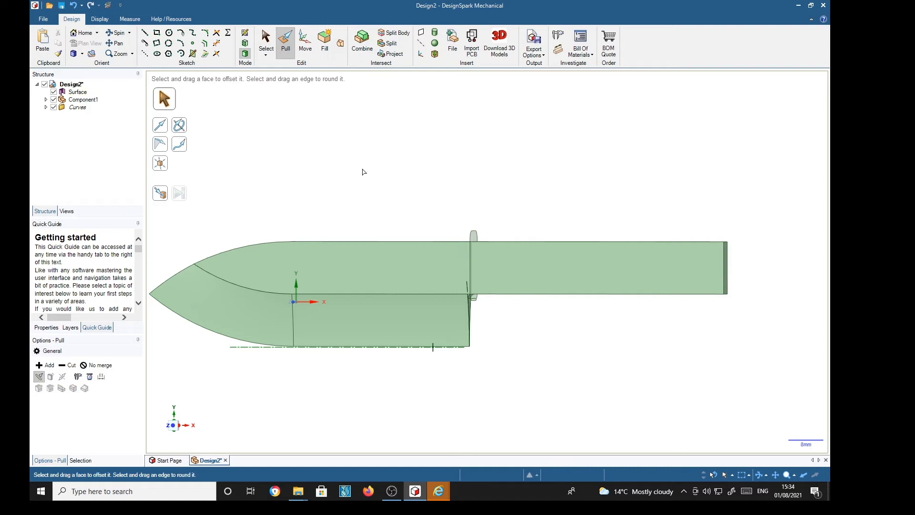
{"action": "left_click", "coordinate": [474, 236]}
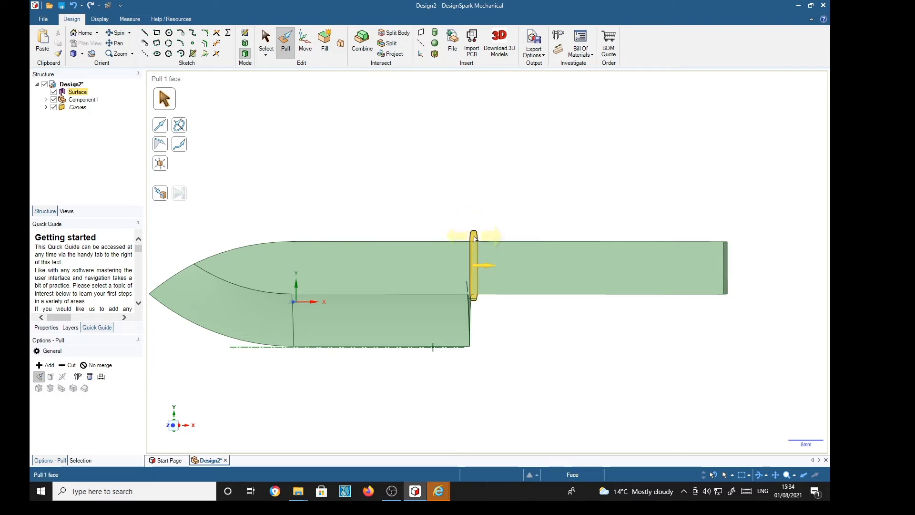
{"action": "left_click_drag", "start_coordinate": [506, 345], "coordinate": [802, 336]}
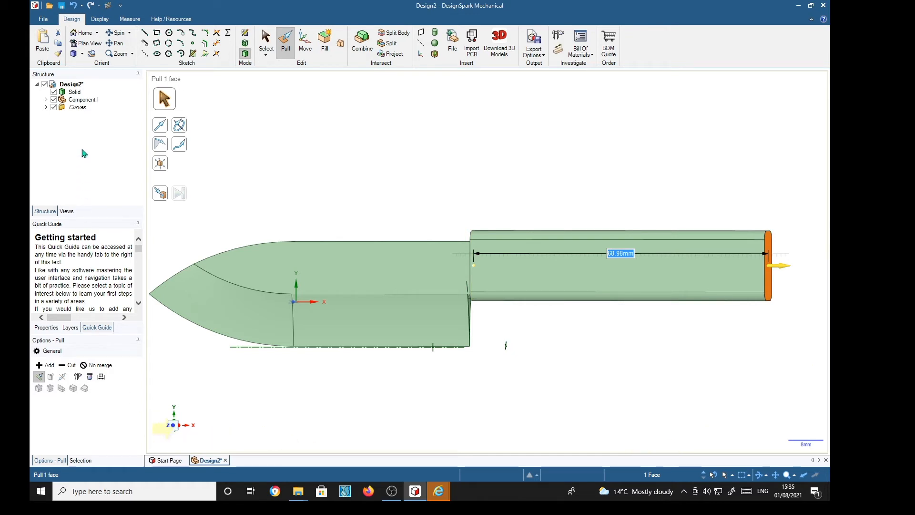
- Move the new handle solid into its own component and expand the blade's component in the structure tree
{"action": "right_click", "coordinate": [77, 96]}
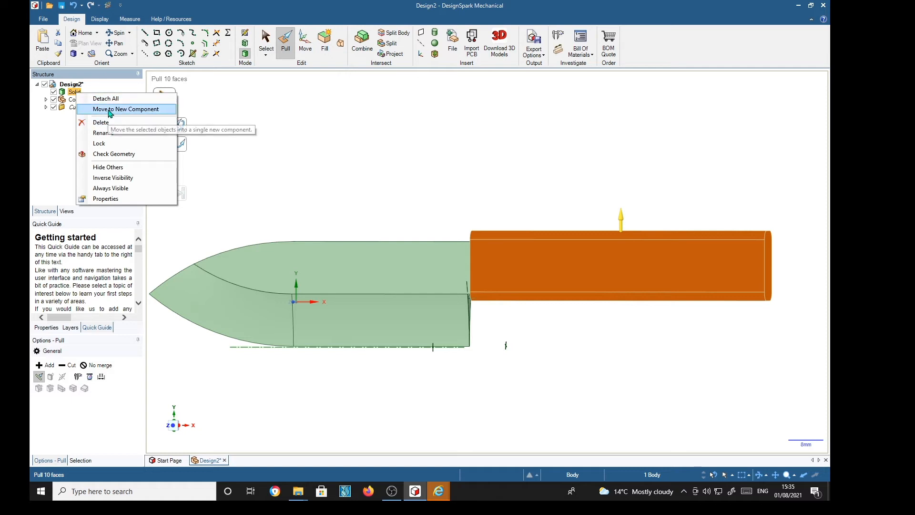
{"action": "left_click", "coordinate": [109, 109]}
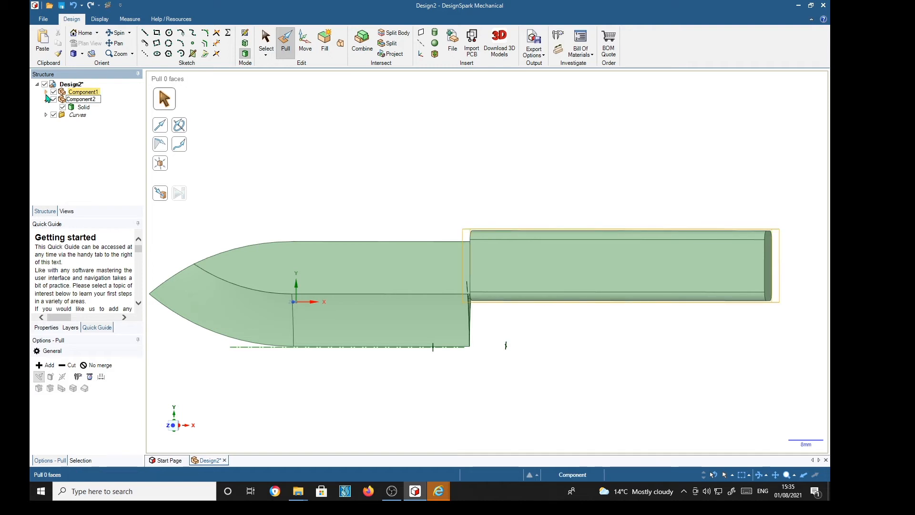
{"action": "left_click", "coordinate": [46, 92]}
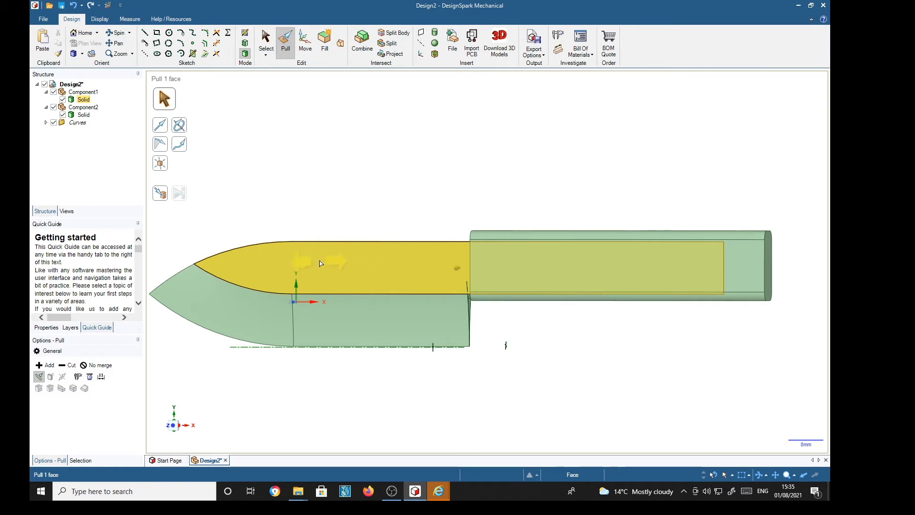
{"action": "left_click", "coordinate": [312, 275]}
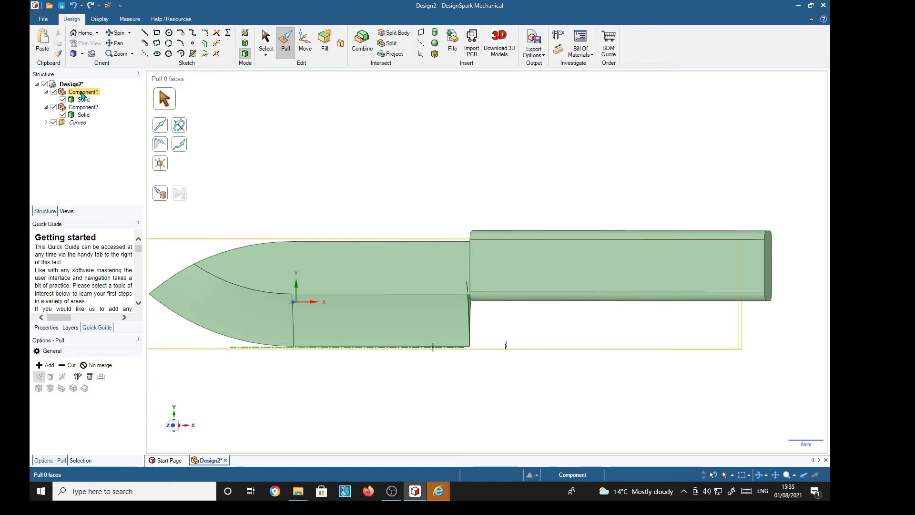
- Rename the first component, which holds the blade solid, as Blade
{"action": "right_click", "coordinate": [82, 94]}
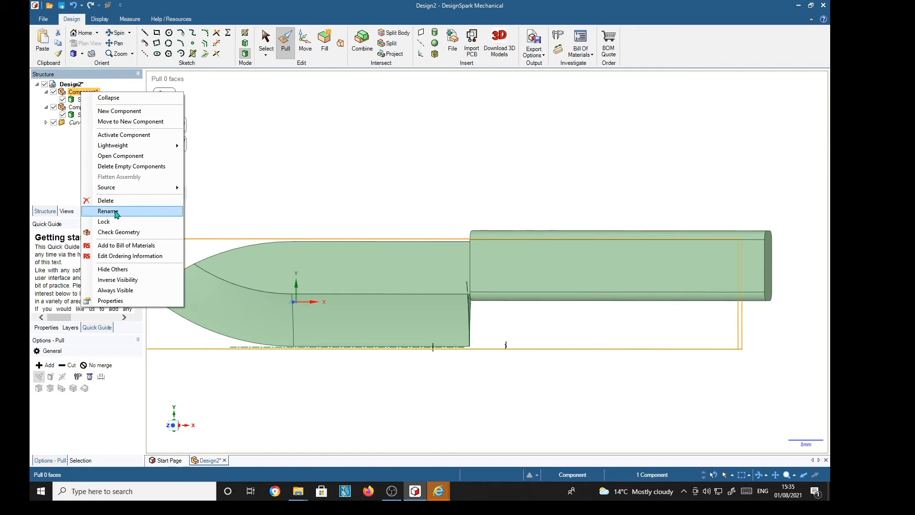
{"action": "left_click", "coordinate": [116, 211]}
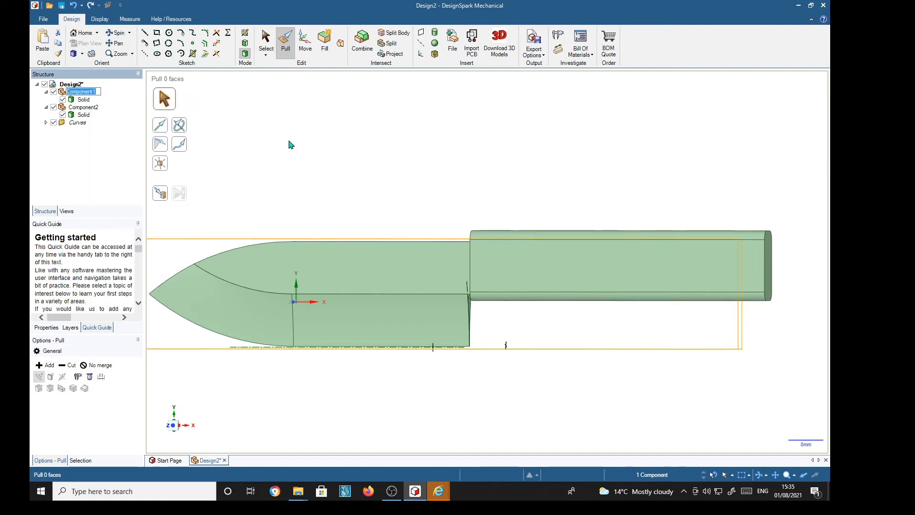
{"action": "type", "text": "Blade"}
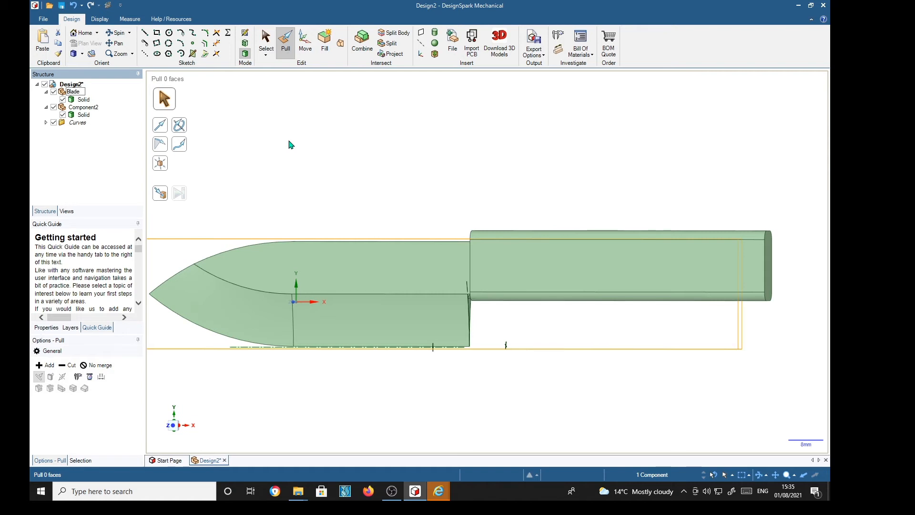
{"action": "key", "text": "Return"}
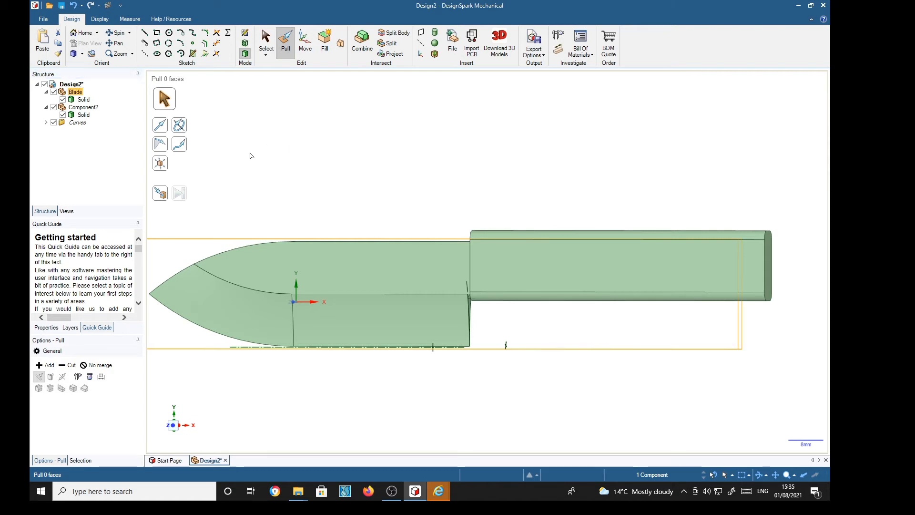
- Rename the second component, which holds the grip solid, as Handle
{"action": "left_click", "coordinate": [82, 108]}
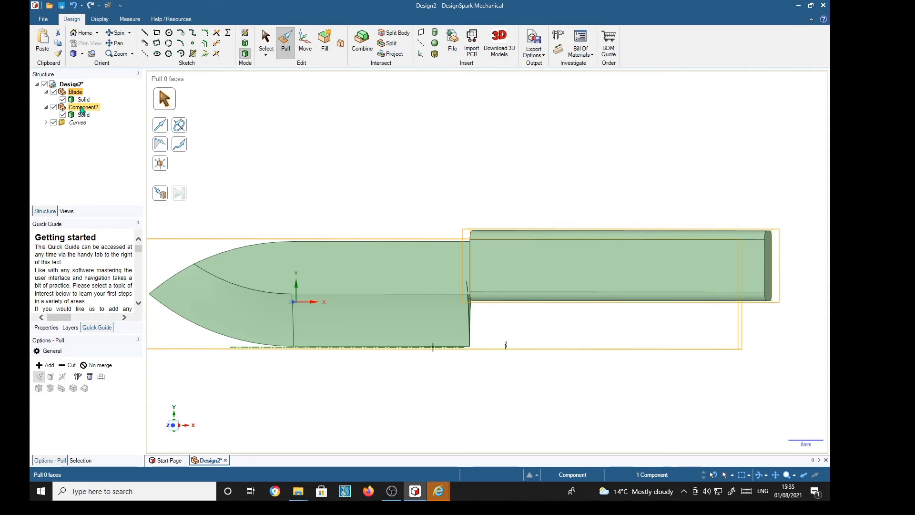
{"action": "right_click", "coordinate": [82, 109]}
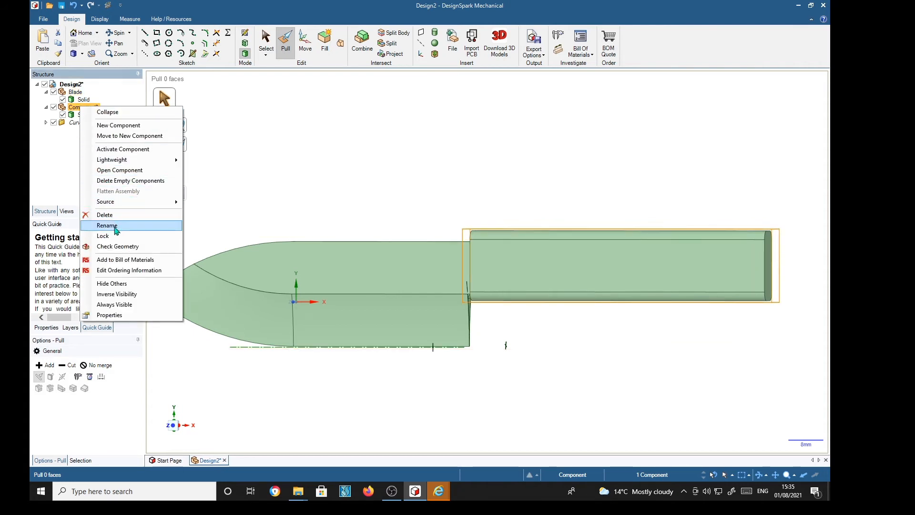
{"action": "left_click", "coordinate": [114, 226]}
{"action": "type", "text": "Handle"}
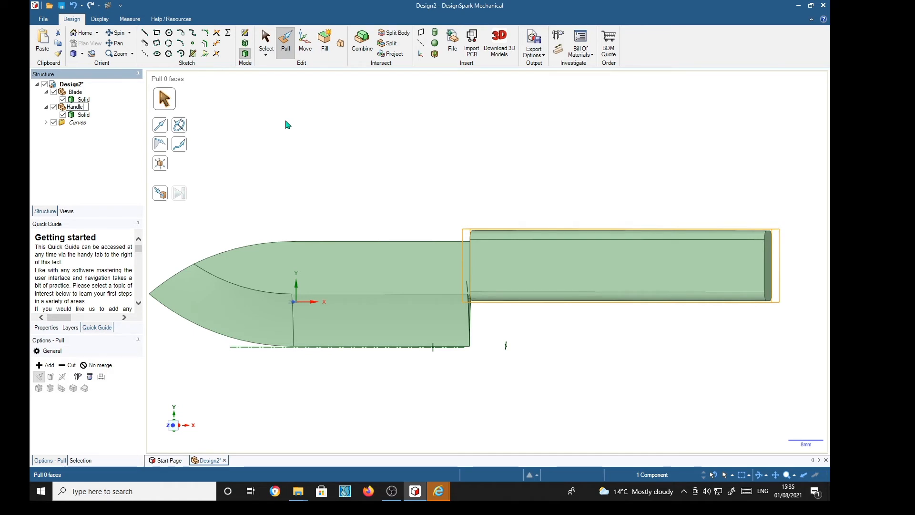
{"action": "left_click", "coordinate": [287, 124]}
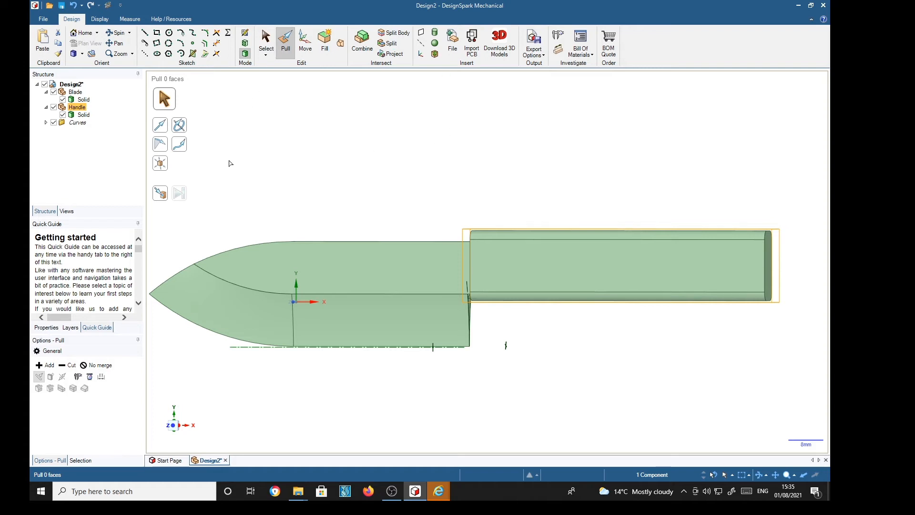
- Color the blade solid grey using the basic color palette
{"action": "left_click", "coordinate": [86, 100]}
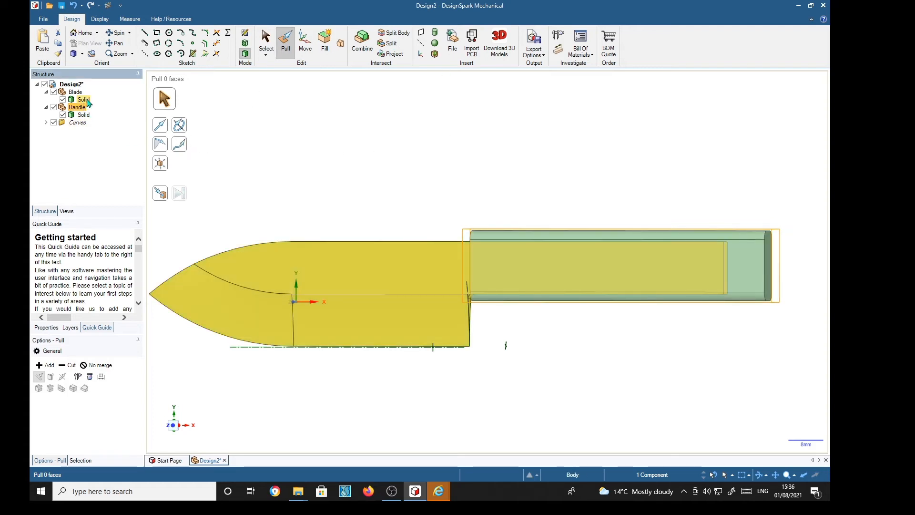
{"action": "left_click", "coordinate": [84, 100]}
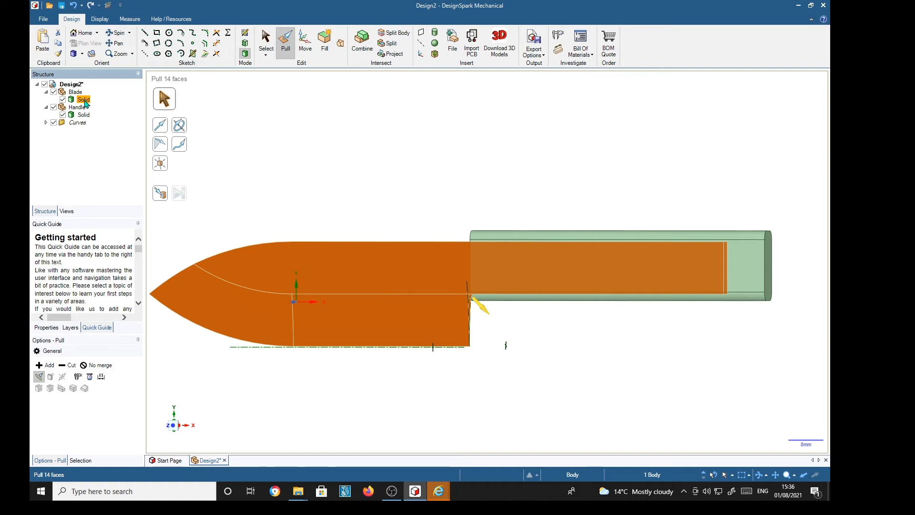
{"action": "left_click", "coordinate": [100, 20]}
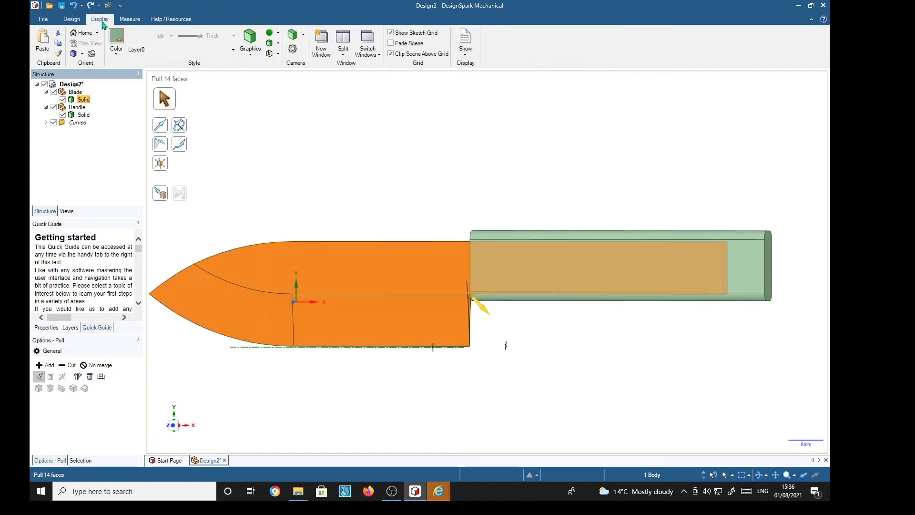
{"action": "left_click", "coordinate": [116, 42]}
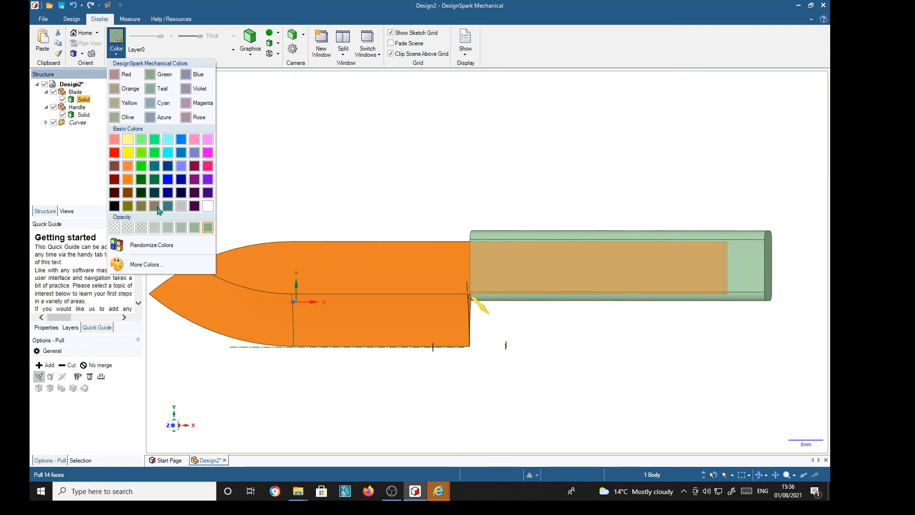
{"action": "left_click", "coordinate": [158, 207]}
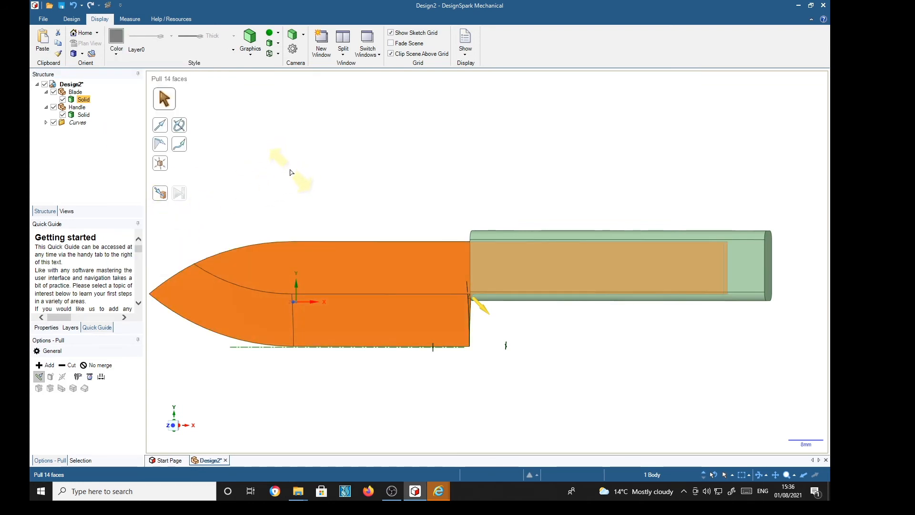
- Give the blade solid a metallic style and choose a surface finish for it
{"action": "left_click", "coordinate": [269, 35]}
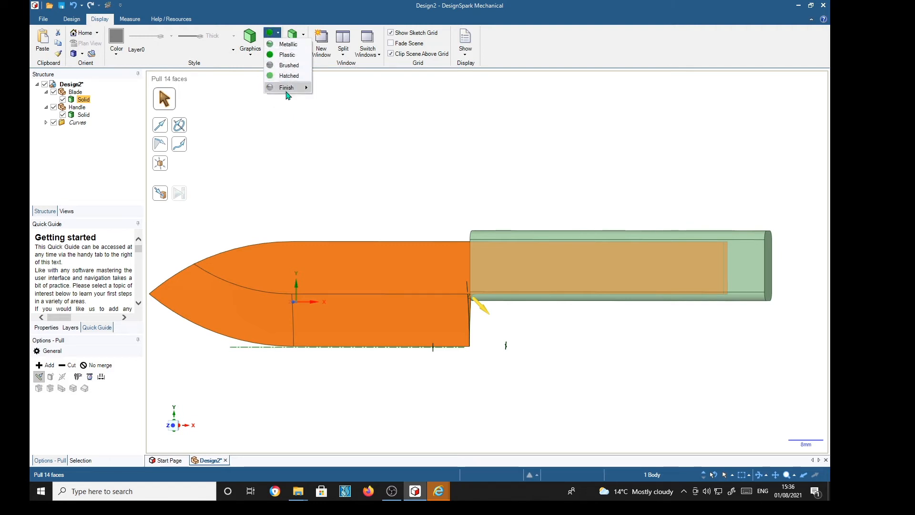
{"action": "left_click", "coordinate": [295, 87]}
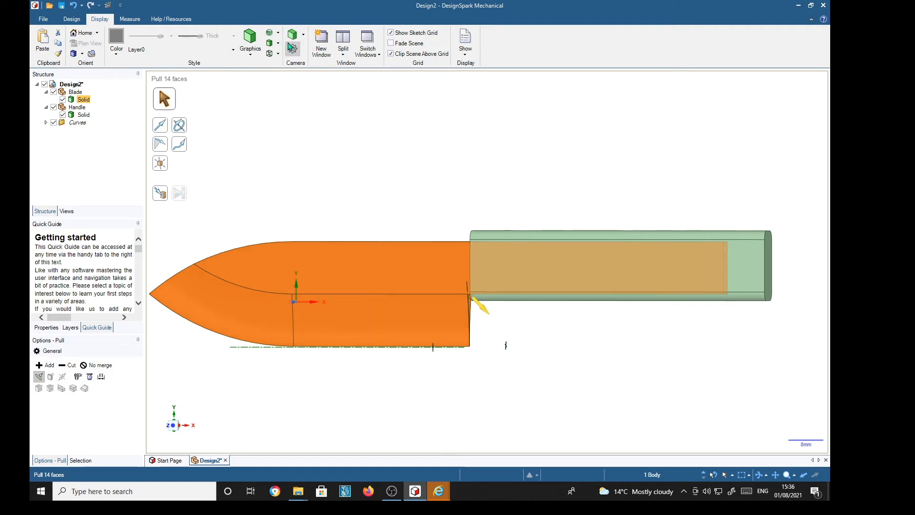
{"action": "left_click", "coordinate": [275, 35]}
{"action": "mouse_move", "coordinate": [290, 87]}
{"action": "left_click", "coordinate": [346, 120]}
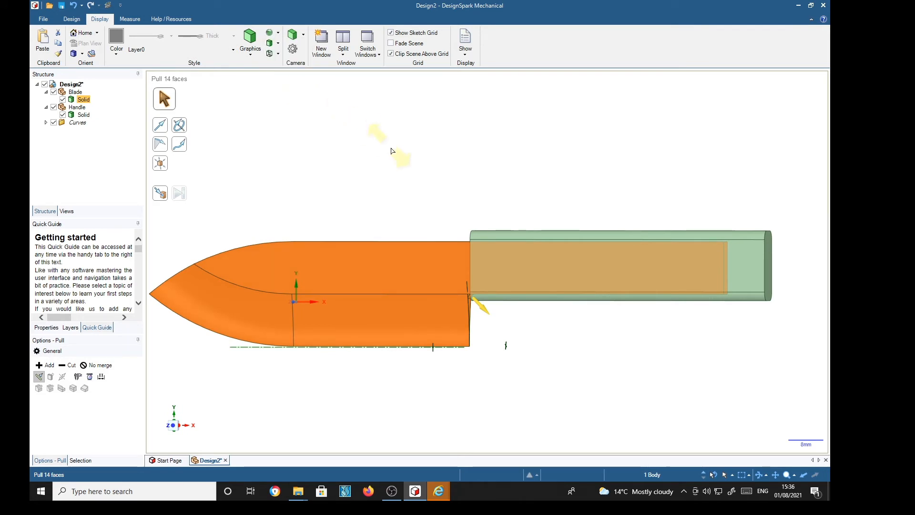
{"action": "left_click", "coordinate": [419, 166]}
{"action": "mouse_move", "coordinate": [504, 170]}
{"action": "middle_mouse_down"}
{"action": "mouse_move", "coordinate": [464, 167]}
{"action": "mouse_move", "coordinate": [453, 149]}
{"action": "mouse_move", "coordinate": [481, 181]}
{"action": "mouse_move", "coordinate": [490, 157]}
{"action": "mouse_move", "coordinate": [527, 184]}
{"action": "mouse_move", "coordinate": [518, 206]}
{"action": "mouse_move", "coordinate": [478, 186]}
{"action": "mouse_move", "coordinate": [555, 189]}
{"action": "mouse_move", "coordinate": [519, 176]}
{"action": "mouse_move", "coordinate": [528, 167]}
{"action": "mouse_move", "coordinate": [558, 171]}
{"action": "mouse_move", "coordinate": [558, 181]}
{"action": "middle_mouse_up"}
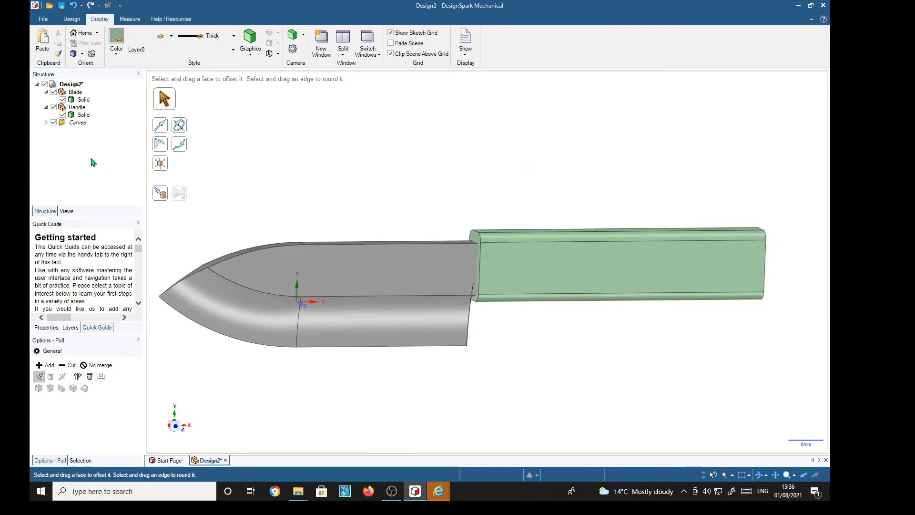
- Open the custom color settings for the handle solid and set its texture type to Diffuse
{"action": "left_click", "coordinate": [83, 115]}
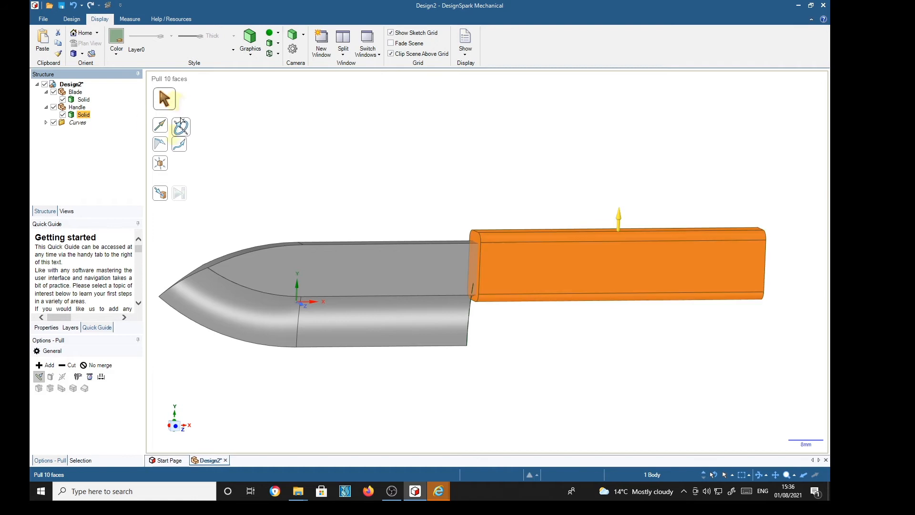
{"action": "left_click", "coordinate": [116, 40]}
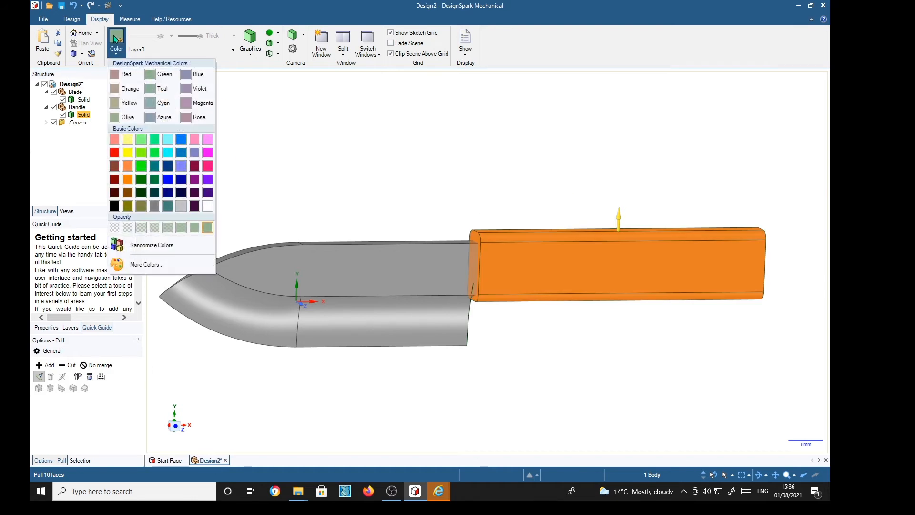
{"action": "left_click", "coordinate": [141, 265]}
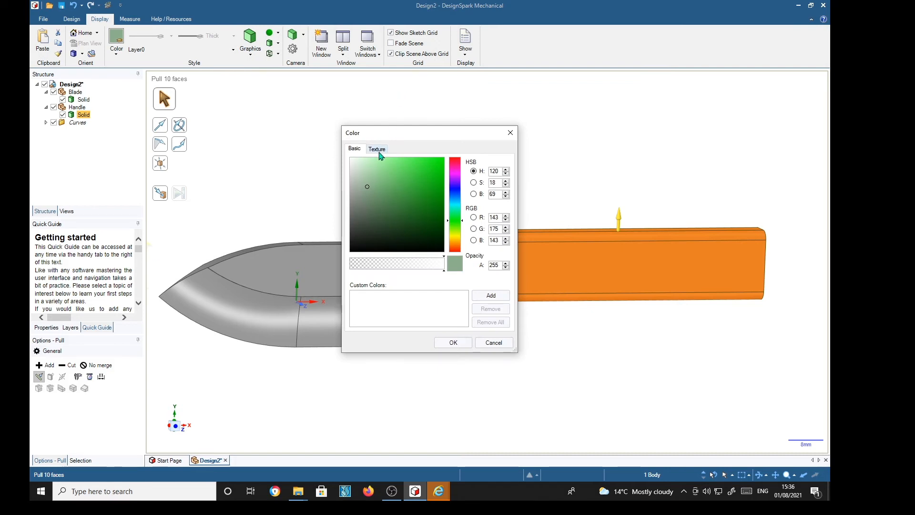
{"action": "left_click", "coordinate": [378, 150]}
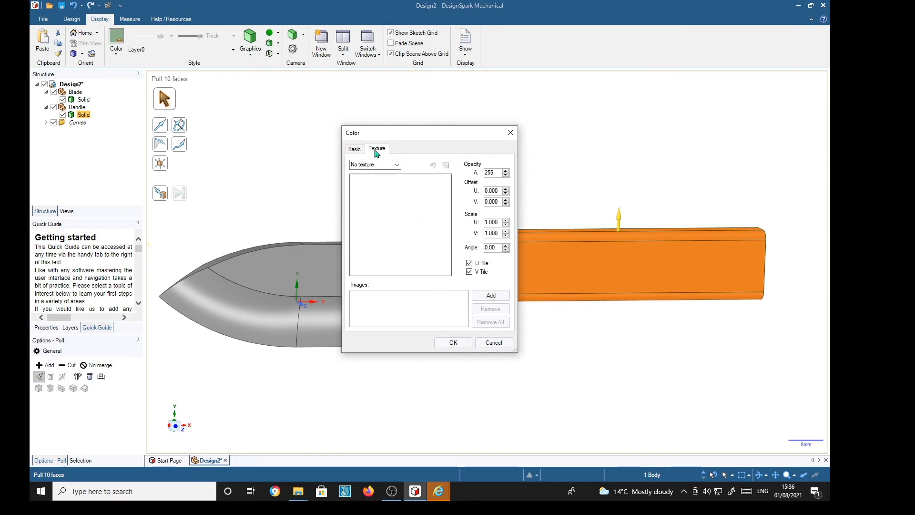
{"action": "left_click", "coordinate": [398, 165]}
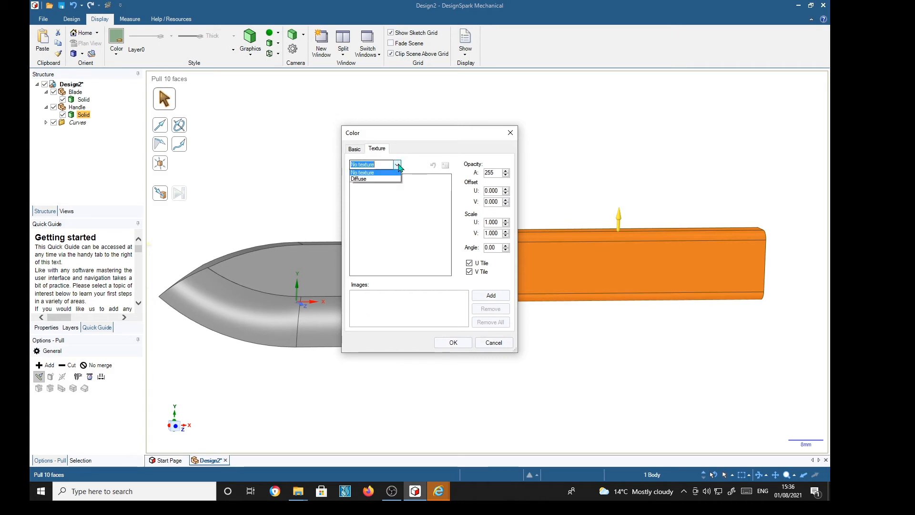
{"action": "left_click", "coordinate": [374, 181]}
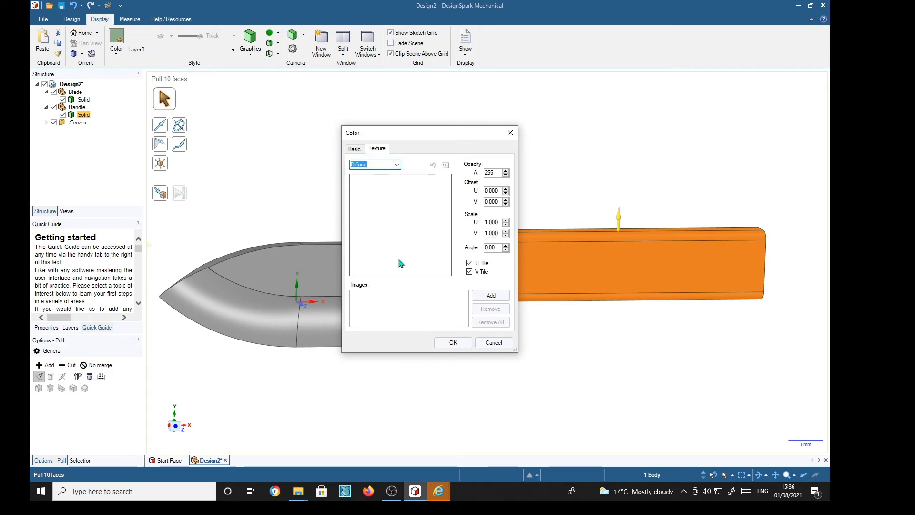
- Start adding a texture image and browse to the Wood folder under Data, Images, Bitmap textures
{"action": "left_click", "coordinate": [492, 296]}
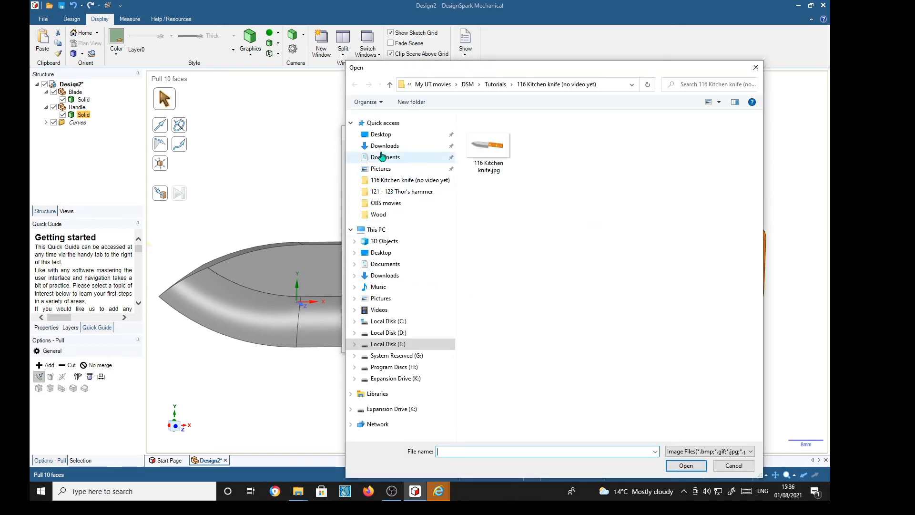
{"action": "left_click", "coordinate": [390, 84]}
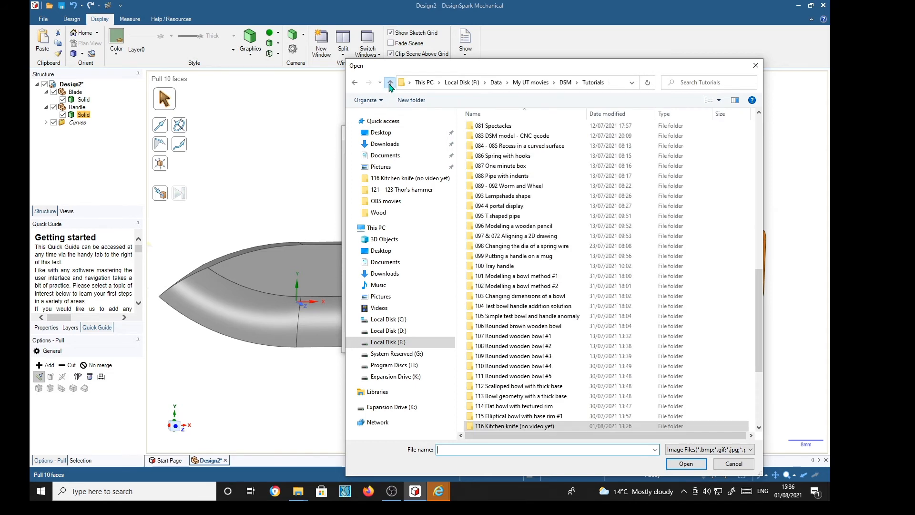
{"action": "left_click", "coordinate": [390, 84]}
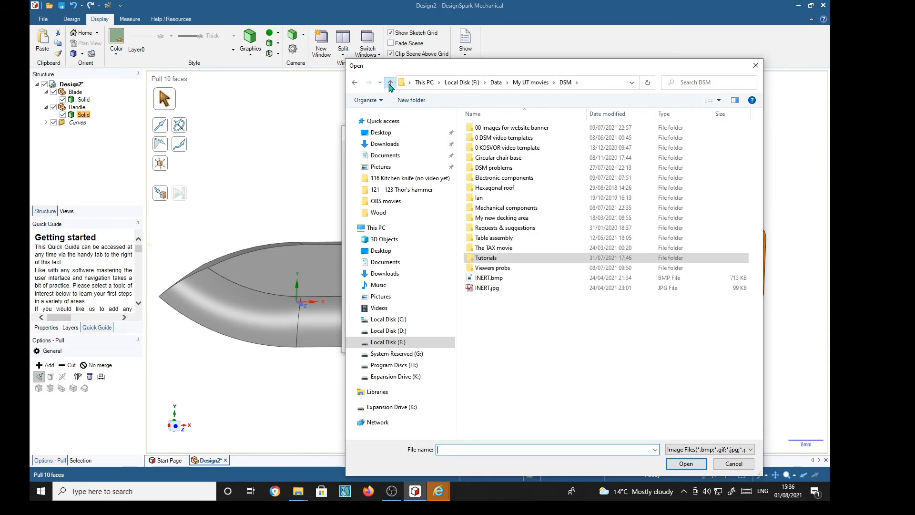
{"action": "left_click", "coordinate": [390, 84]}
{"action": "left_click", "coordinate": [389, 85]}
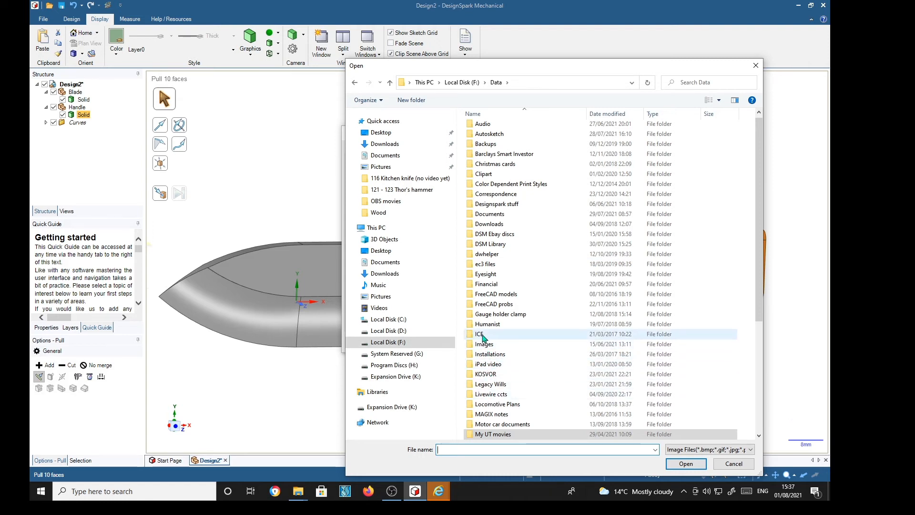
{"action": "left_click", "coordinate": [482, 346]}
{"action": "double_click", "coordinate": [482, 347]}
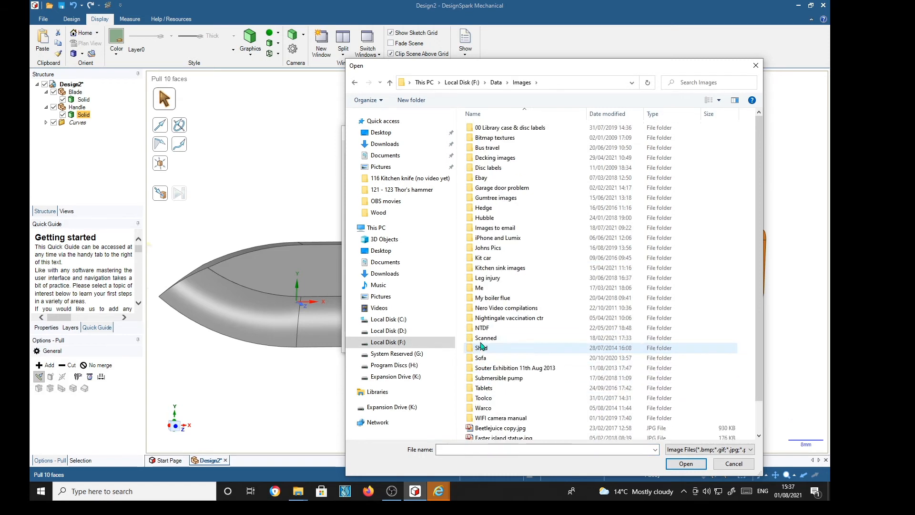
{"action": "double_click", "coordinate": [483, 139]}
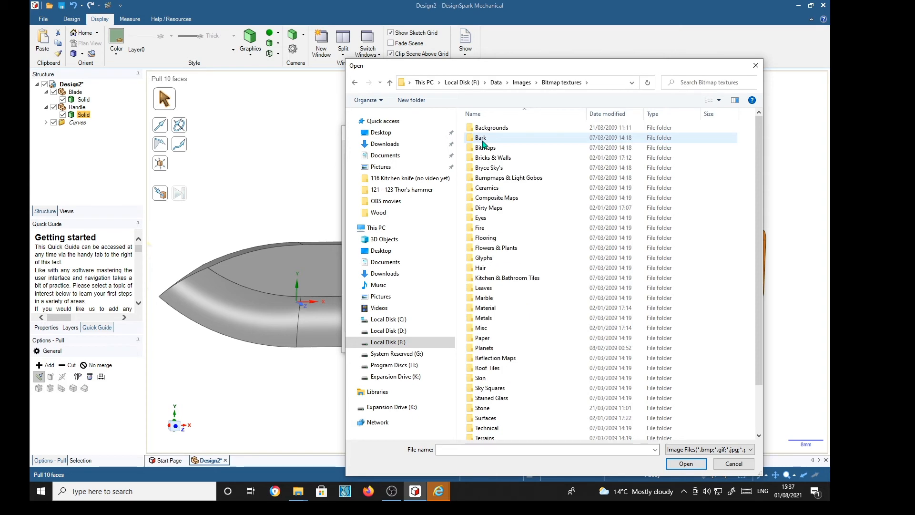
{"action": "left_click", "coordinate": [761, 426]}
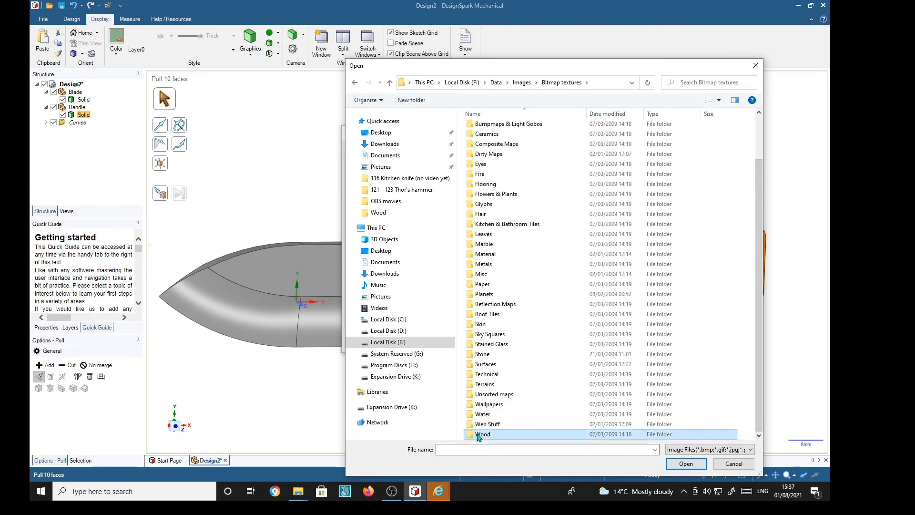
{"action": "double_click", "coordinate": [523, 434]}
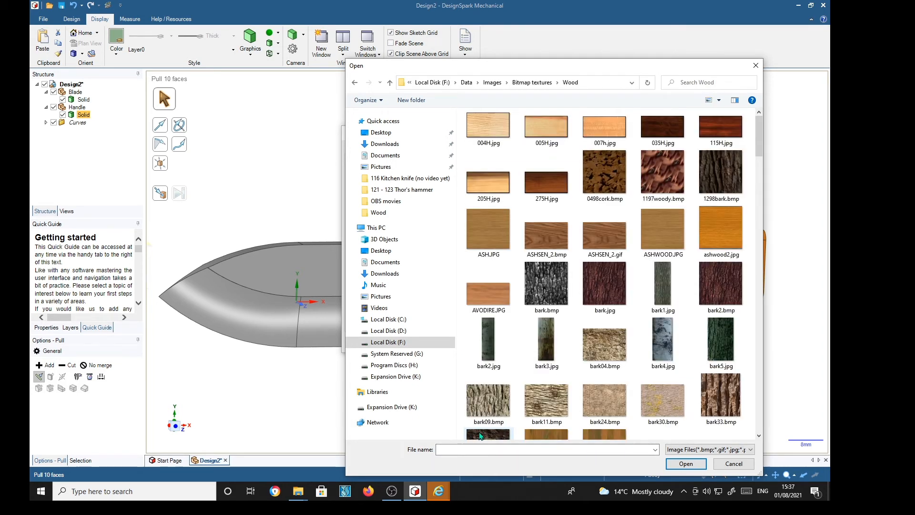
- Add ashwood2.jpg as the texture image and apply it to the handle solid
{"action": "left_click", "coordinate": [720, 229]}
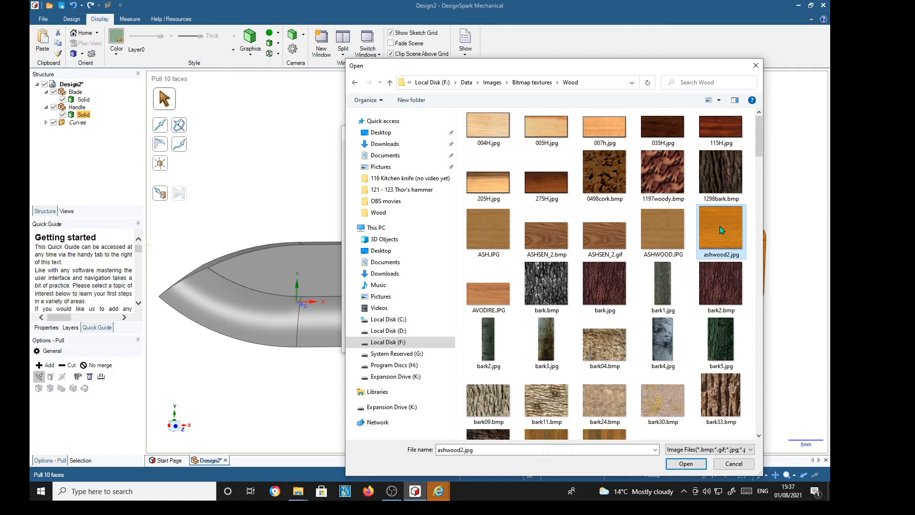
{"action": "left_click", "coordinate": [698, 470]}
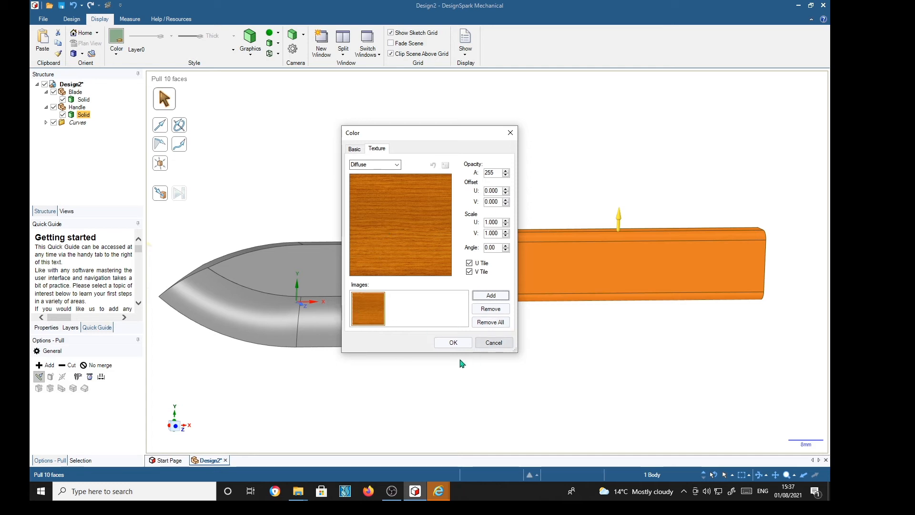
{"action": "left_click", "coordinate": [454, 343]}
{"action": "left_click", "coordinate": [525, 399]}
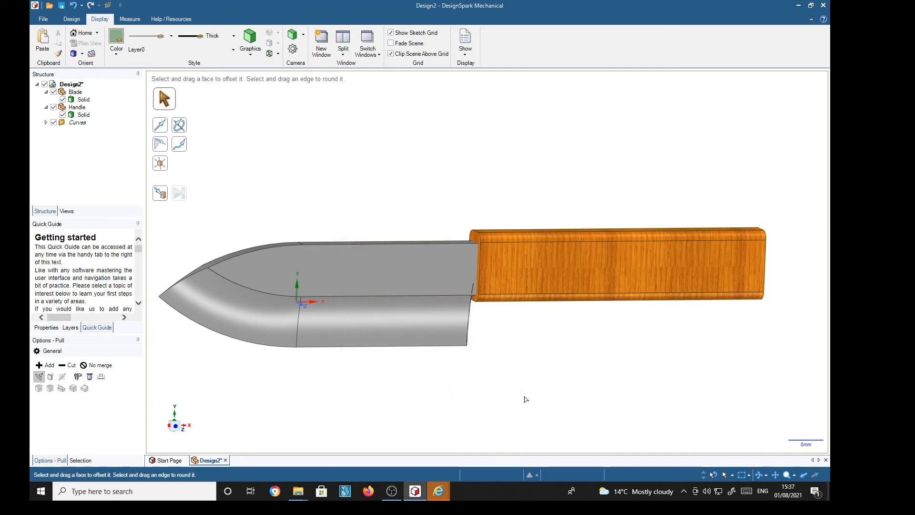
- Round the edge loops at both ends of the handle with a 2 mm radius
{"action": "middle_click_drag", "start_coordinate": [537, 390], "coordinate": [617, 431]}
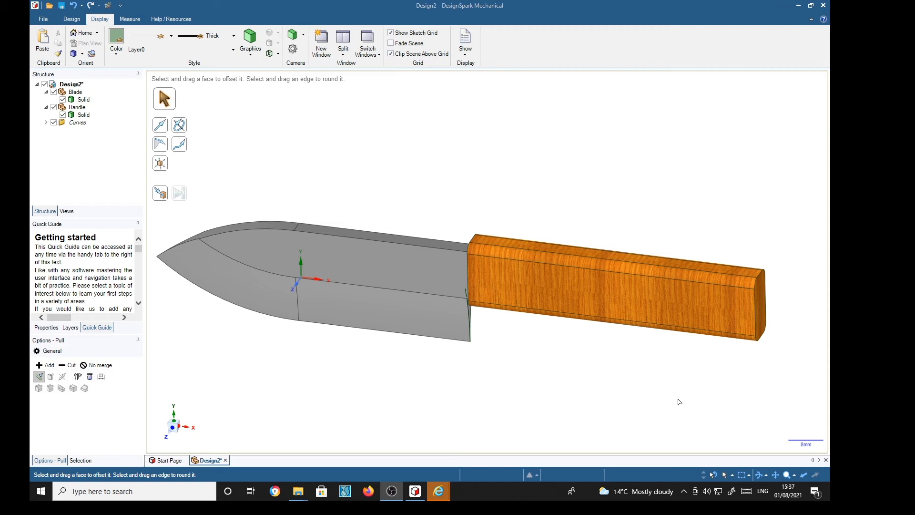
{"action": "left_click", "coordinate": [759, 312]}
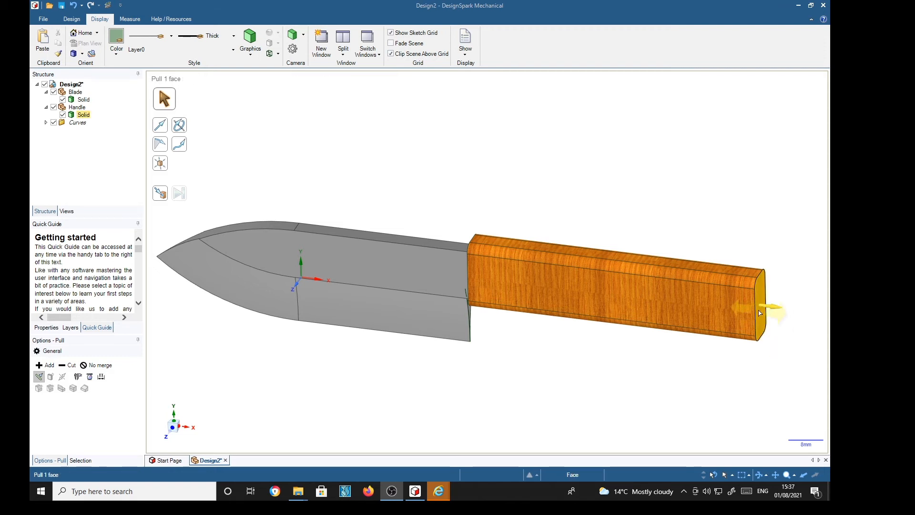
{"action": "left_click", "coordinate": [757, 315]}
{"action": "double_click", "coordinate": [757, 315]}
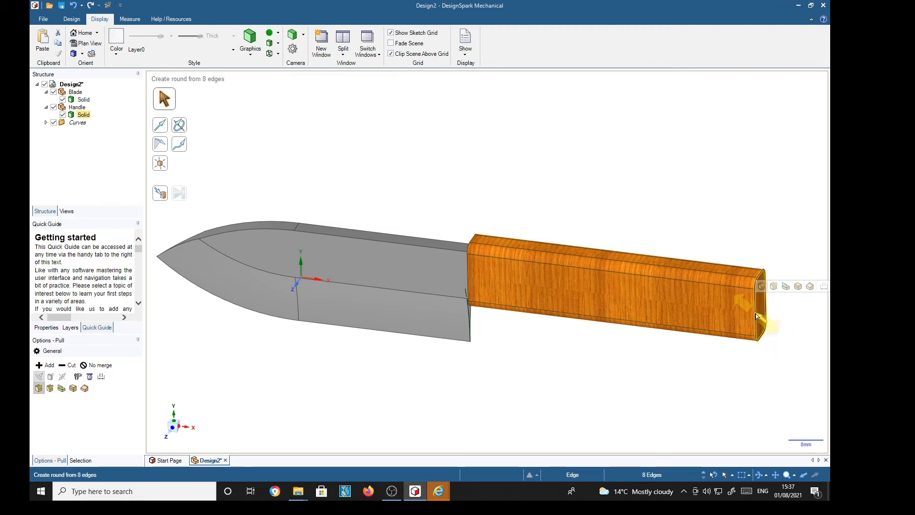
{"action": "double_click", "coordinate": [469, 279], "text": "ctrl"}
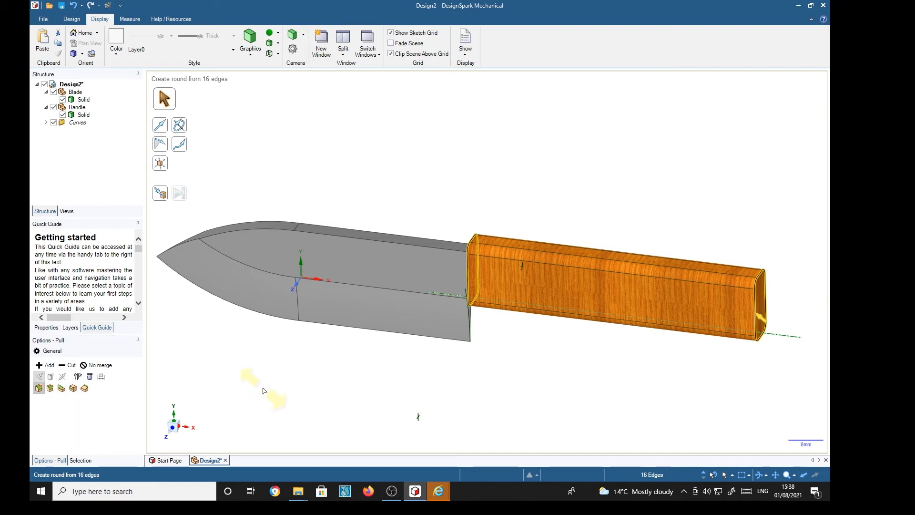
{"action": "left_click_drag", "start_coordinate": [763, 316], "coordinate": [754, 311]}
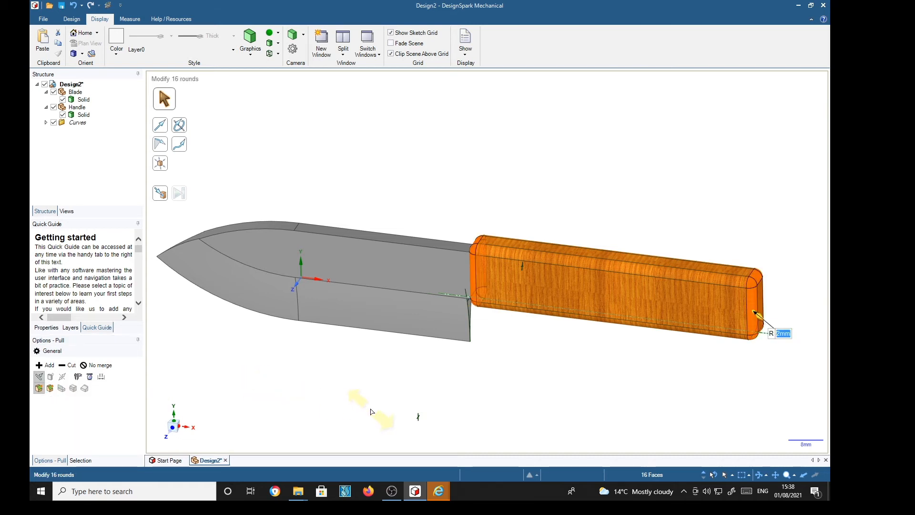
{"action": "left_click", "coordinate": [448, 394]}
{"action": "left_click", "coordinate": [760, 301]}
{"action": "left_click", "coordinate": [609, 421]}
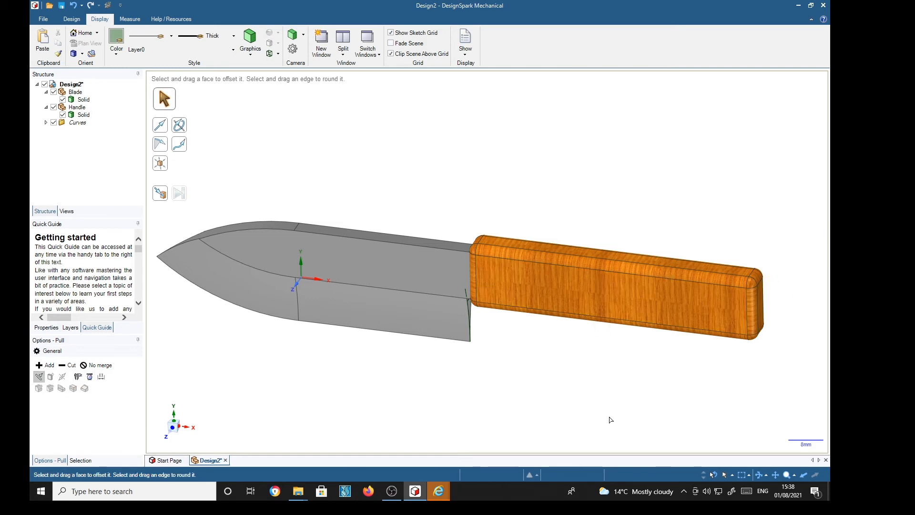
- Sketch a 6 mm diameter circle on the handle's side face, near the blade end
{"action": "middle_click_drag", "start_coordinate": [629, 403], "coordinate": [650, 370]}
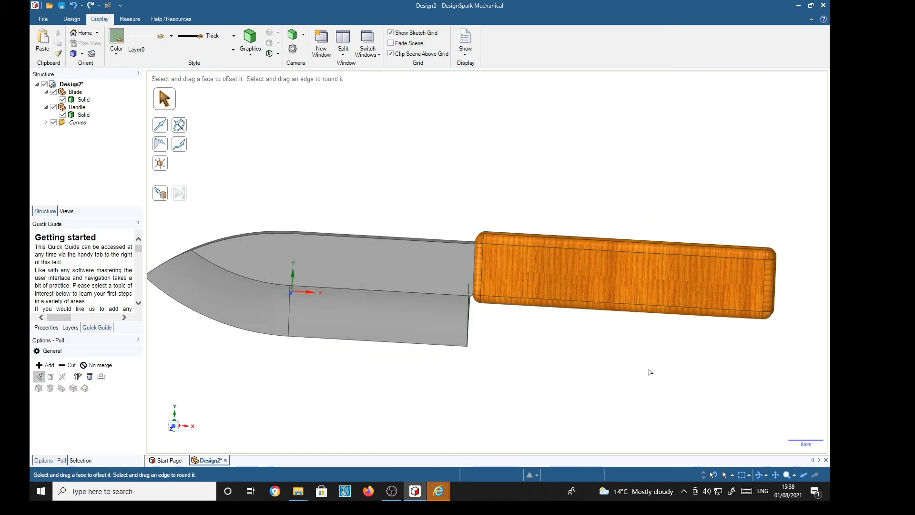
{"action": "left_click", "coordinate": [519, 280]}
{"action": "left_click", "coordinate": [747, 262]}
{"action": "left_click", "coordinate": [711, 285]}
{"action": "left_click", "coordinate": [72, 19]}
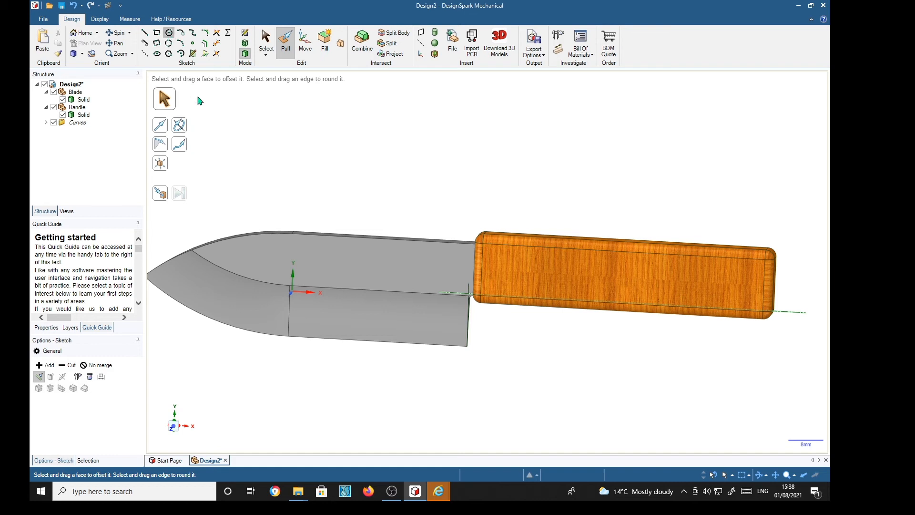
{"action": "left_click", "coordinate": [169, 33]}
{"action": "left_click", "coordinate": [523, 285]}
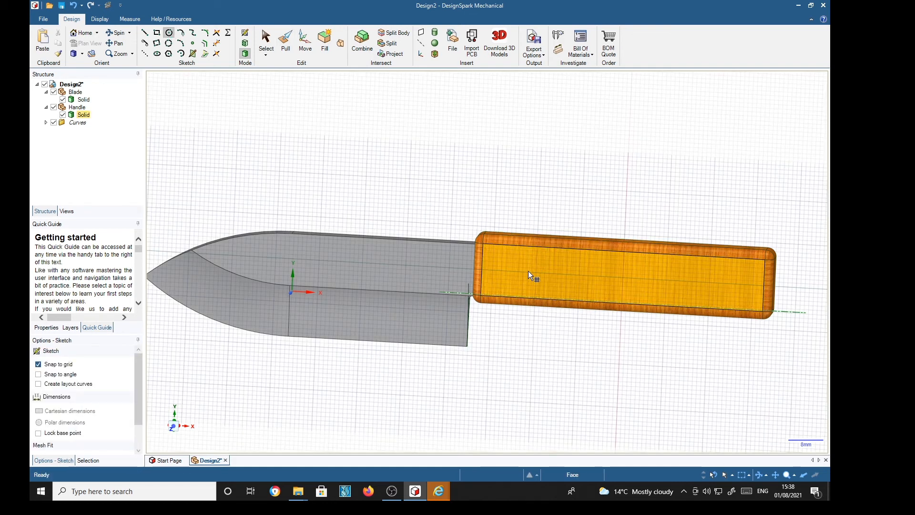
{"action": "left_click", "coordinate": [540, 279]}
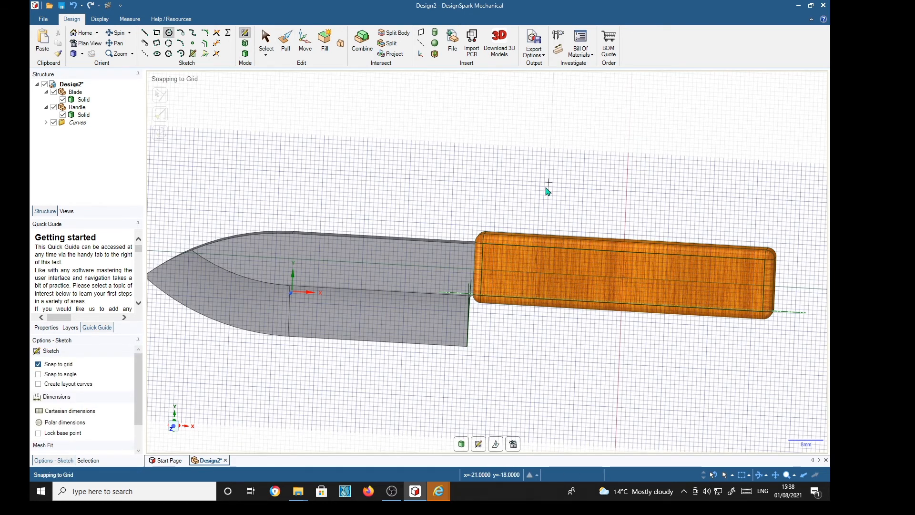
{"action": "left_click", "coordinate": [510, 272]}
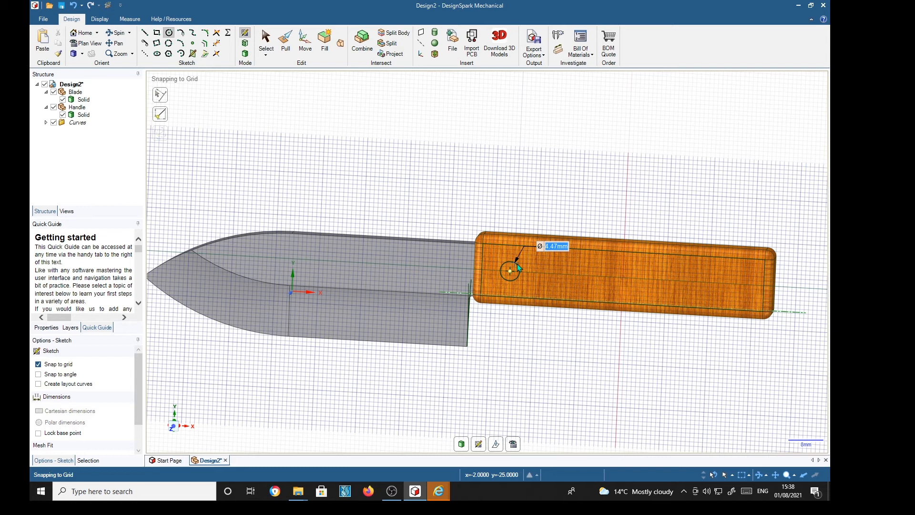
{"action": "type", "text": "6"}
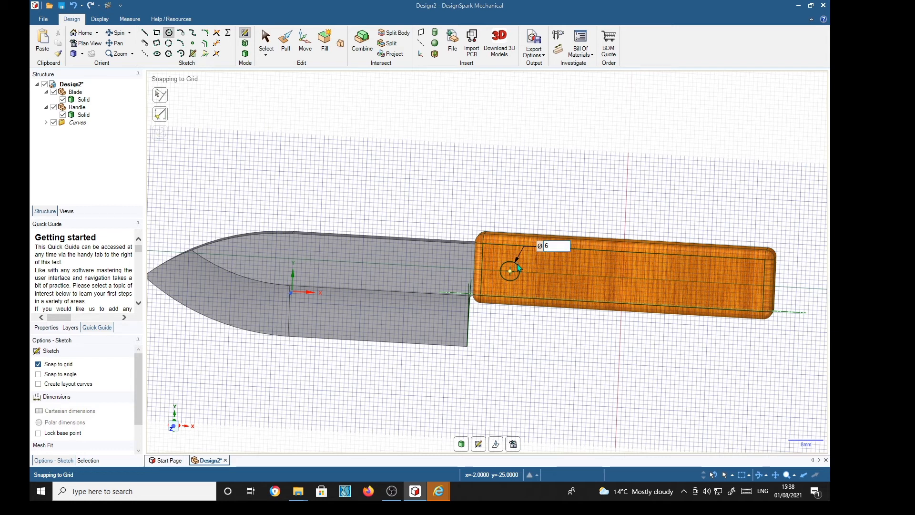
{"action": "key", "text": "Return"}
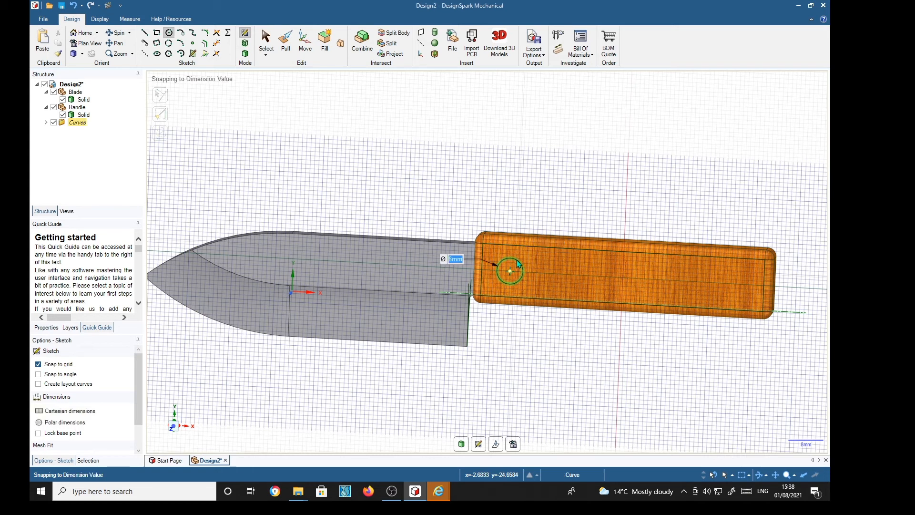
- Pull the circle on the handle's side outward by 8 mm to form a separate cylinder
{"action": "key", "text": "p"}
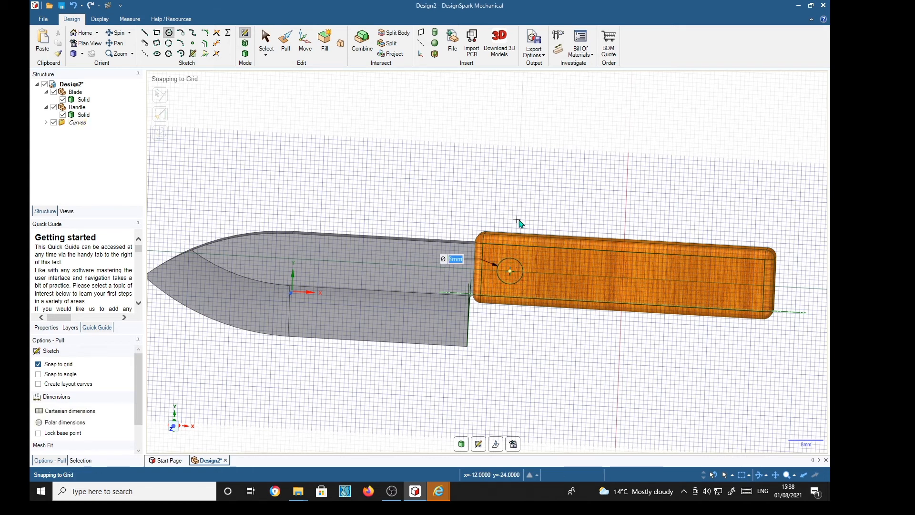
{"action": "left_click", "coordinate": [510, 272]}
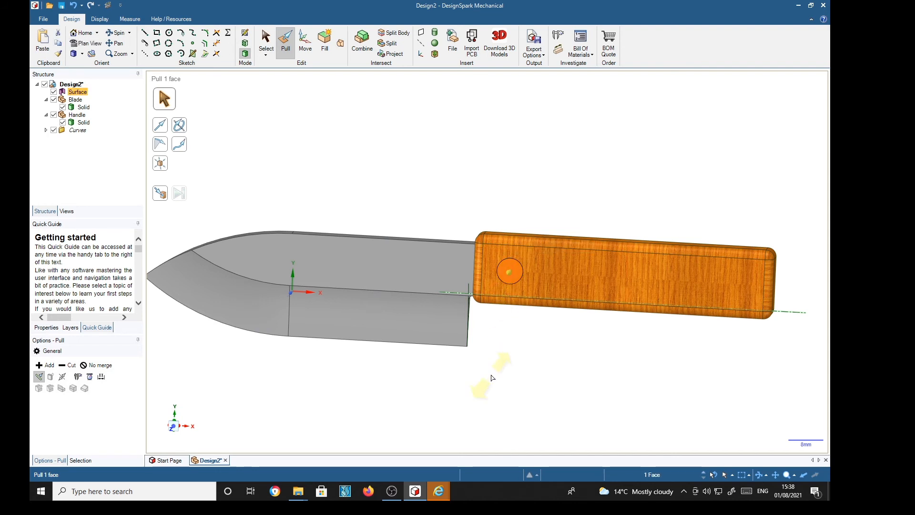
{"action": "type", "text": "8"}
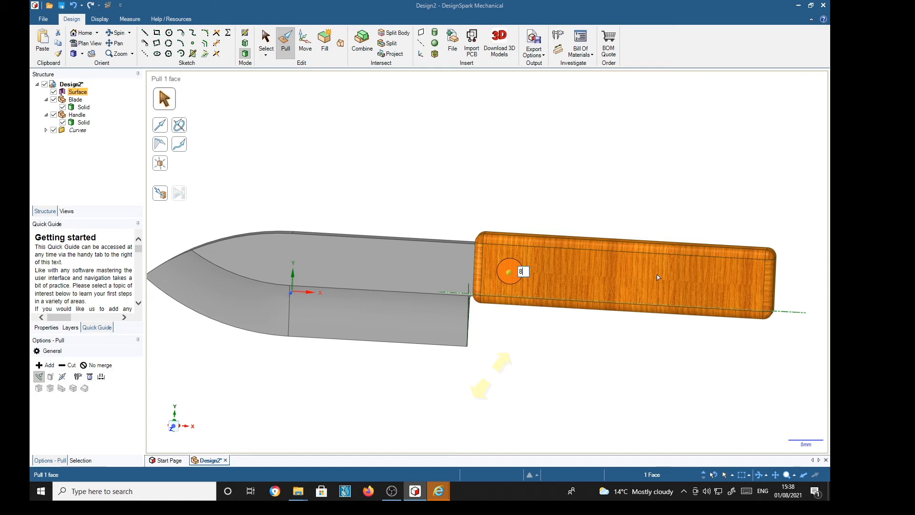
{"action": "key", "text": "Return"}
- Move the cylinder solid into a new component and name it Pin
{"action": "middle_click_drag", "start_coordinate": [577, 353], "coordinate": [510, 363]}
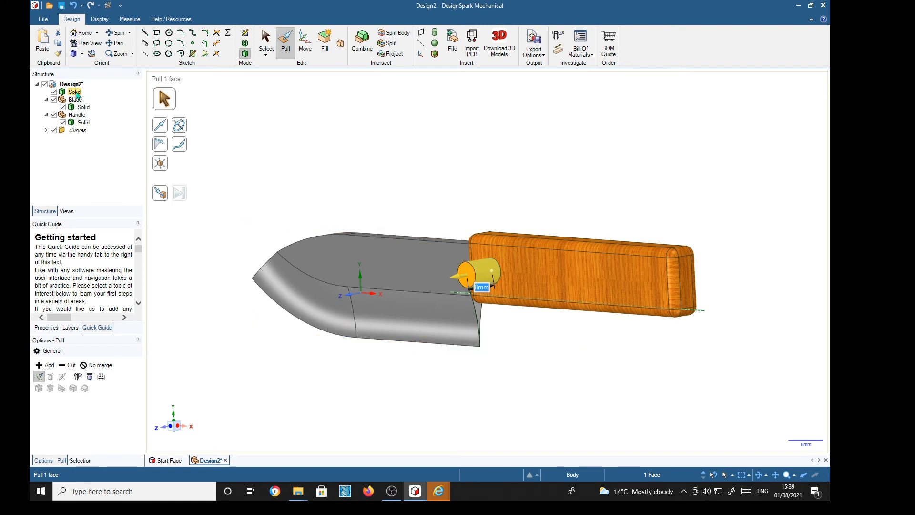
{"action": "right_click", "coordinate": [76, 95]}
{"action": "left_click", "coordinate": [122, 108]}
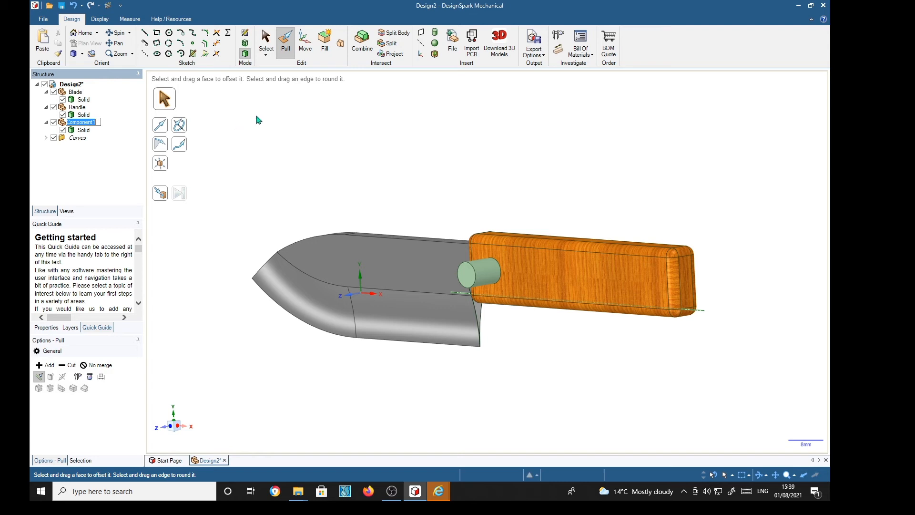
{"action": "type", "text": "Pin"}
{"action": "left_click", "coordinate": [256, 120]}
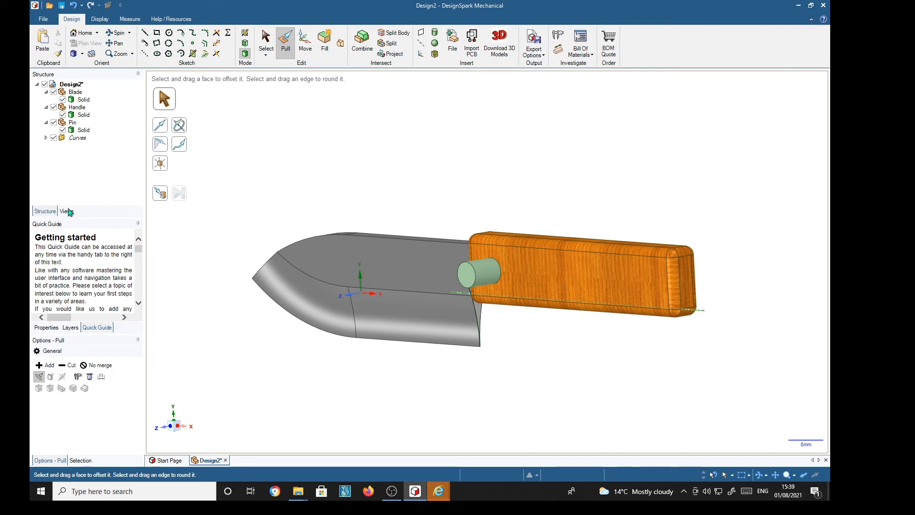
- Color the Pin solid yellow from the basic colors
{"action": "left_click", "coordinate": [83, 130]}
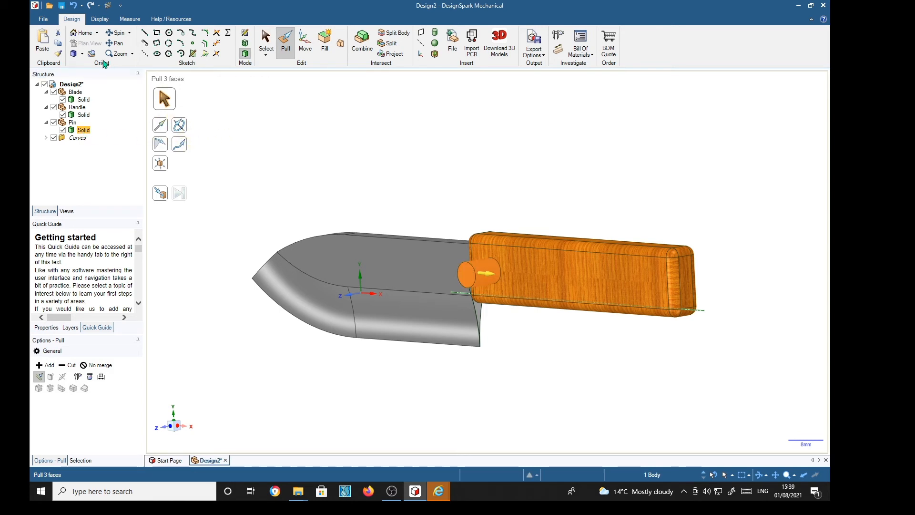
{"action": "left_click", "coordinate": [100, 19]}
{"action": "left_click", "coordinate": [116, 42]}
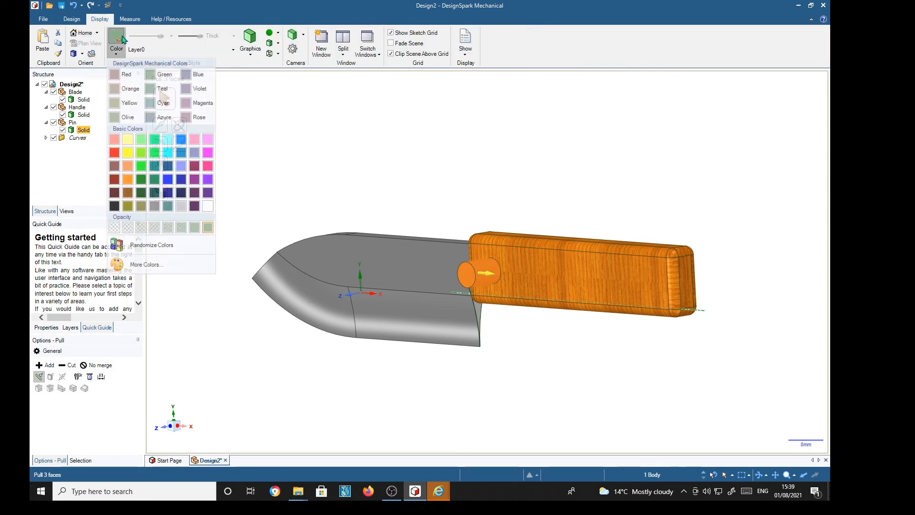
{"action": "left_click", "coordinate": [129, 153]}
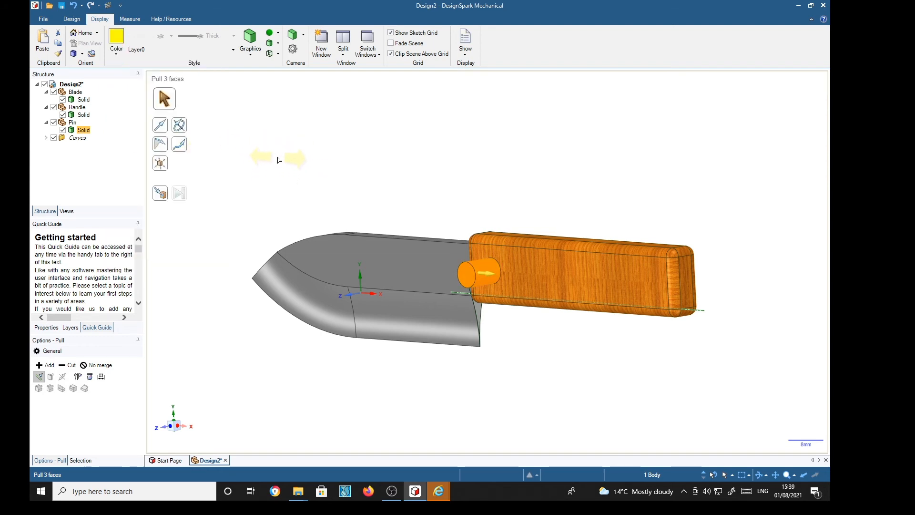
- Anchor the Move tool on the Pin's front end and move the component up to the handle's side face
{"action": "left_click", "coordinate": [71, 19]}
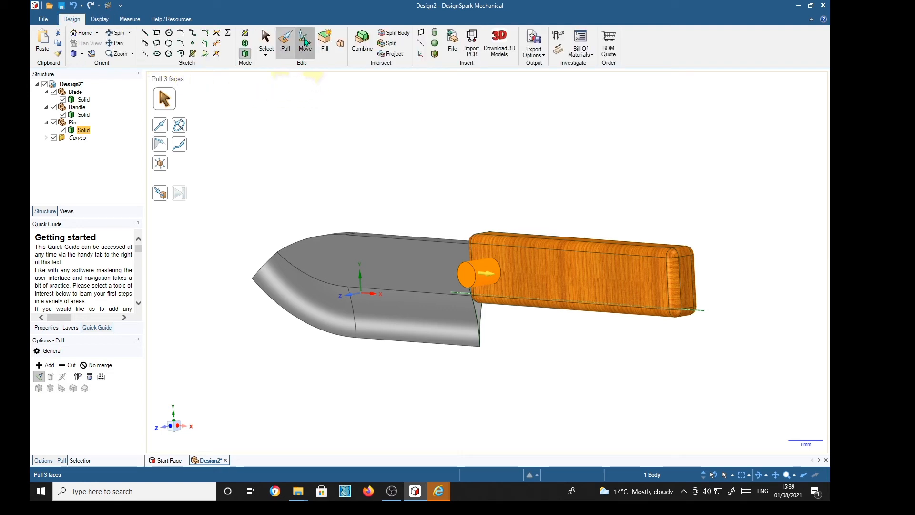
{"action": "left_click", "coordinate": [304, 41]}
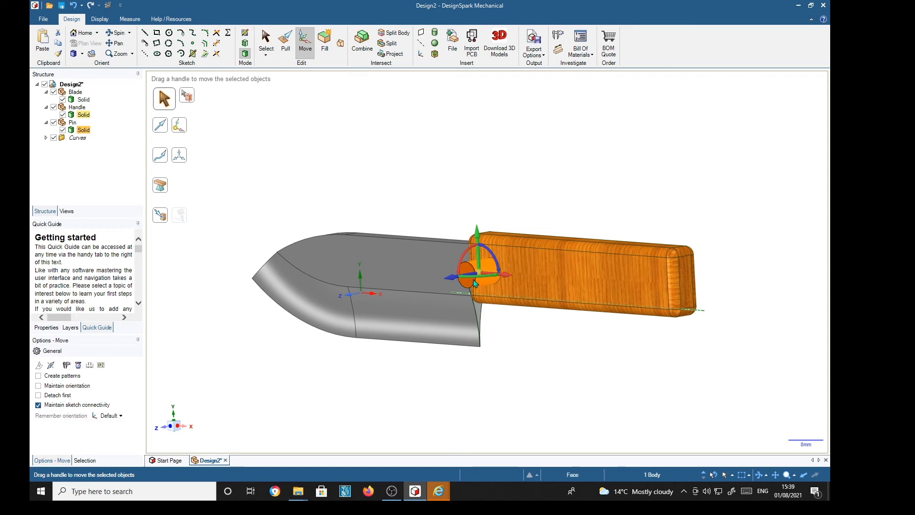
{"action": "key", "text": "Escape"}
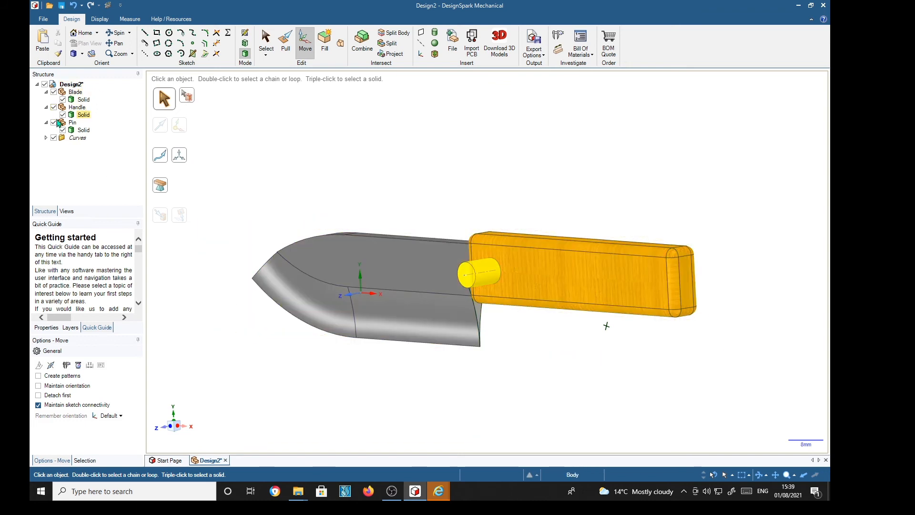
{"action": "left_click", "coordinate": [72, 122]}
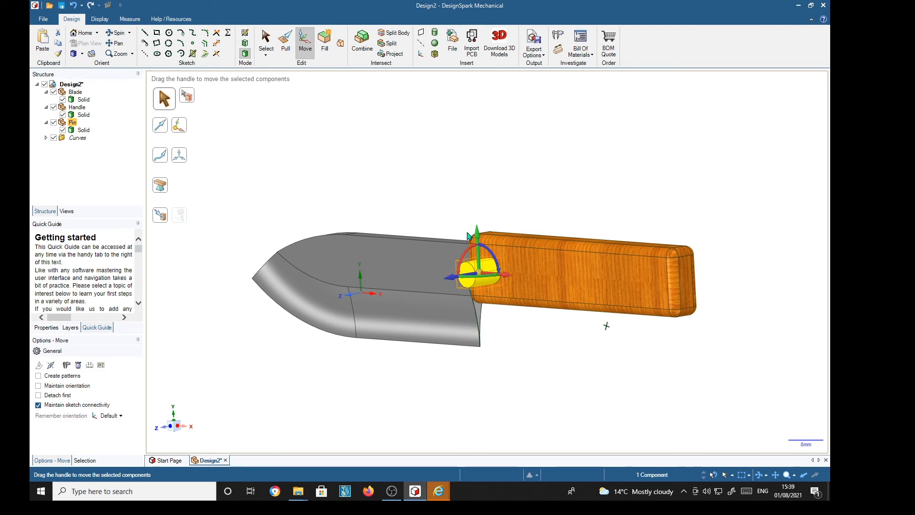
{"action": "left_click_drag", "start_coordinate": [481, 276], "coordinate": [467, 344]}
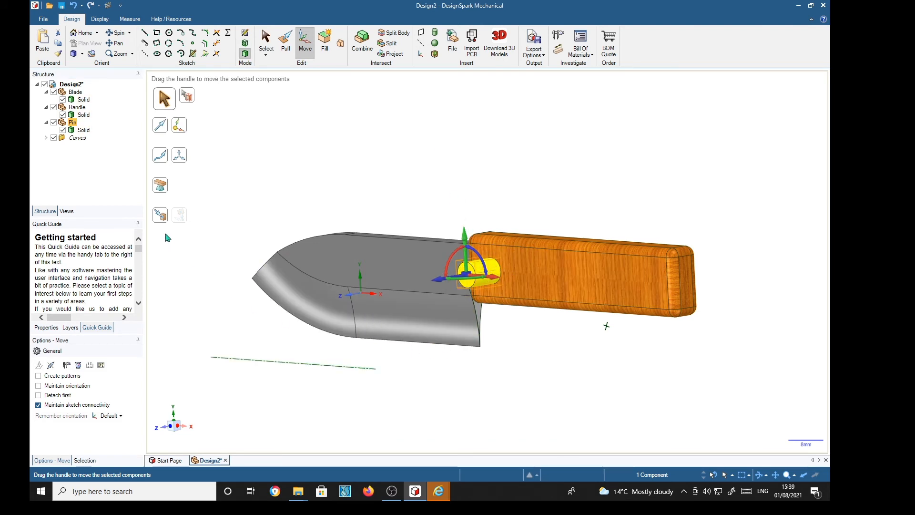
{"action": "left_click", "coordinate": [160, 215]}
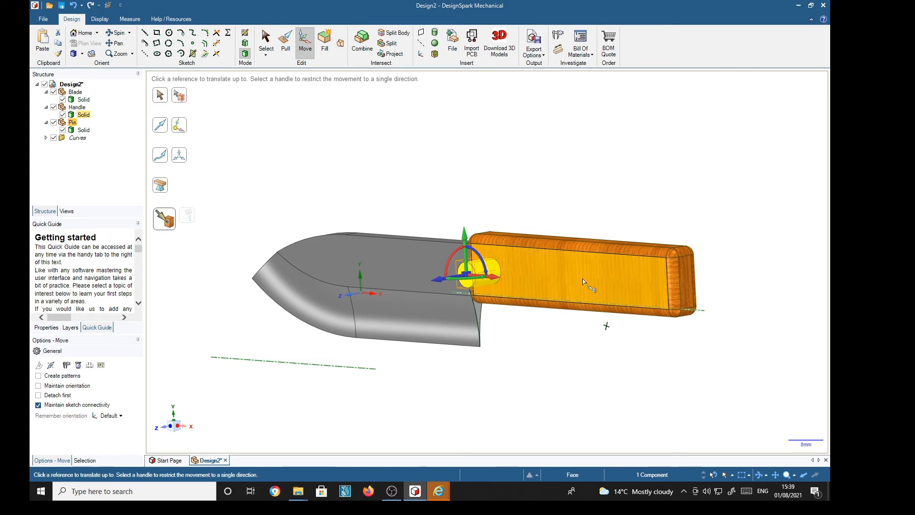
{"action": "left_click", "coordinate": [590, 287]}
- Move the Pin component out of the handle to a spot clear of it, on the blade side
{"action": "middle_click_drag", "start_coordinate": [562, 369], "coordinate": [607, 377]}
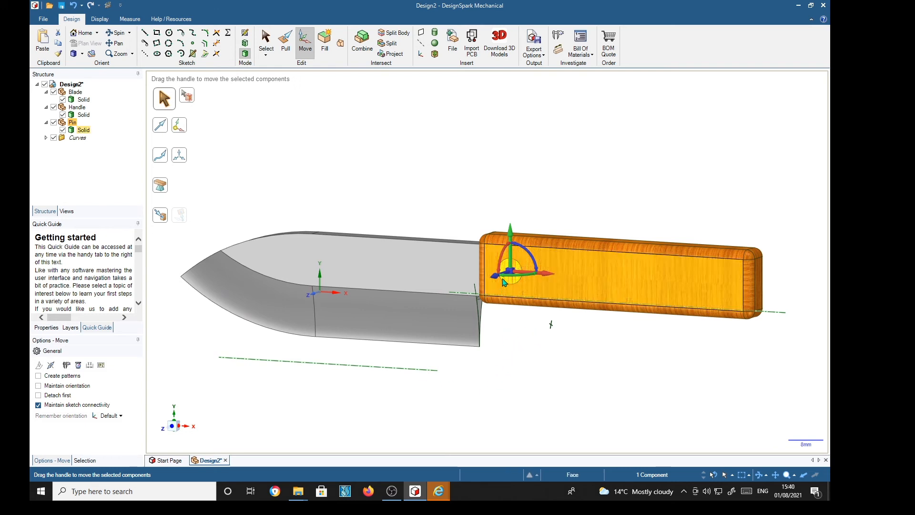
{"action": "middle_click_drag", "start_coordinate": [537, 374], "coordinate": [586, 385]}
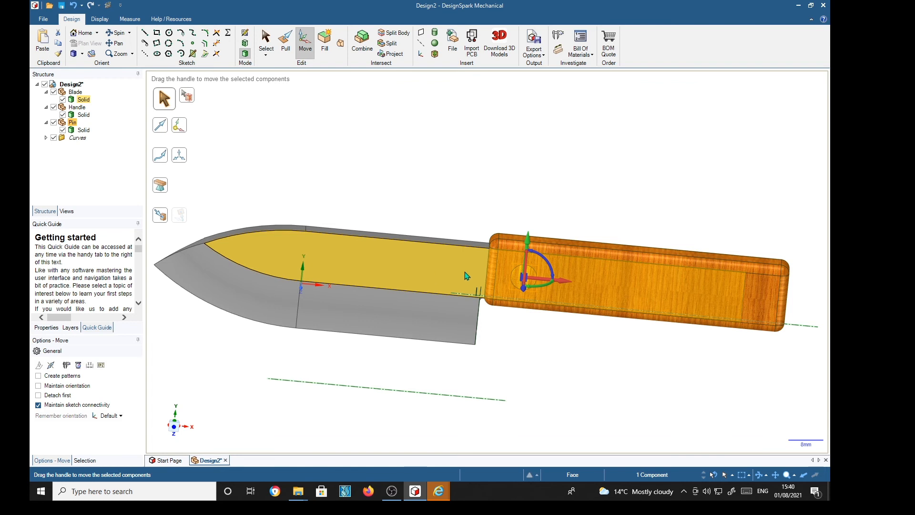
{"action": "mouse_move", "coordinate": [524, 325]}
{"action": "middle_mouse_down"}
{"action": "mouse_move", "coordinate": [538, 344]}
{"action": "mouse_move", "coordinate": [527, 316]}
{"action": "middle_mouse_up"}
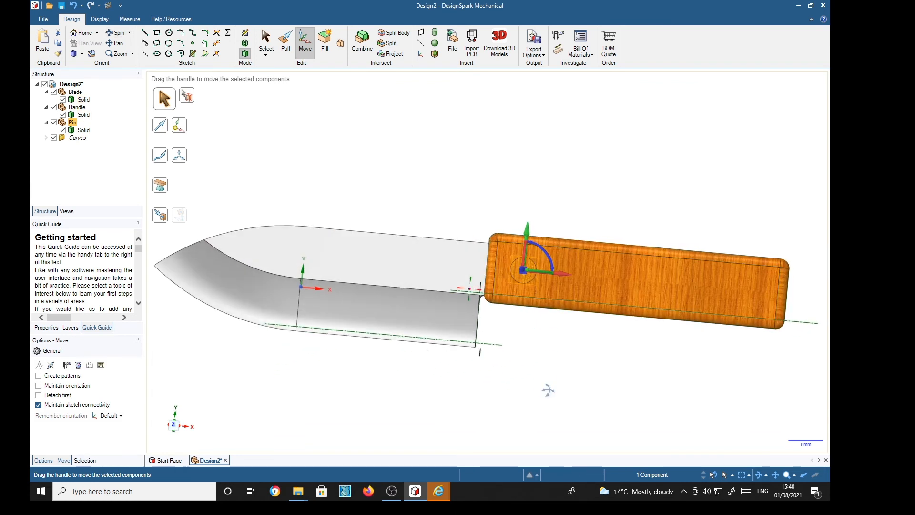
{"action": "middle_click_drag", "start_coordinate": [549, 390], "coordinate": [504, 378]}
{"action": "left_click_drag", "start_coordinate": [493, 264], "coordinate": [316, 215]}
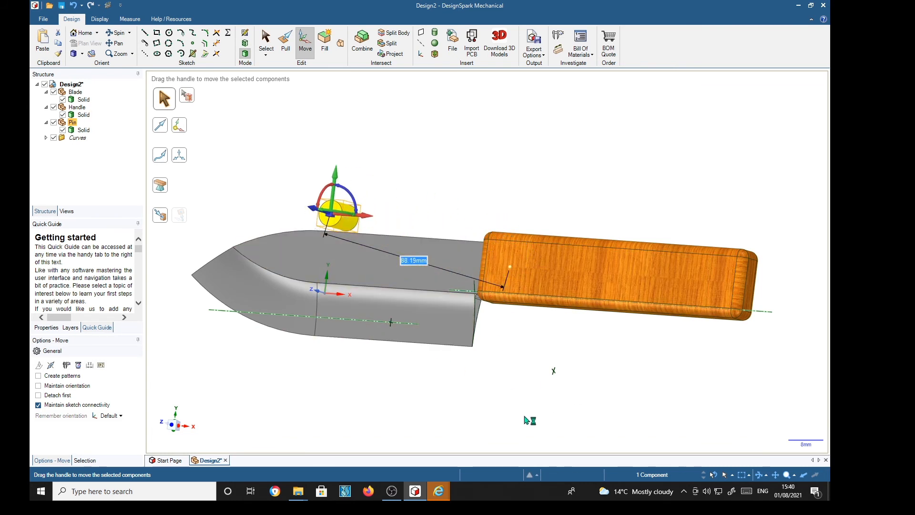
{"action": "middle_click_drag", "start_coordinate": [582, 401], "coordinate": [583, 424]}
{"action": "left_click", "coordinate": [563, 415]}
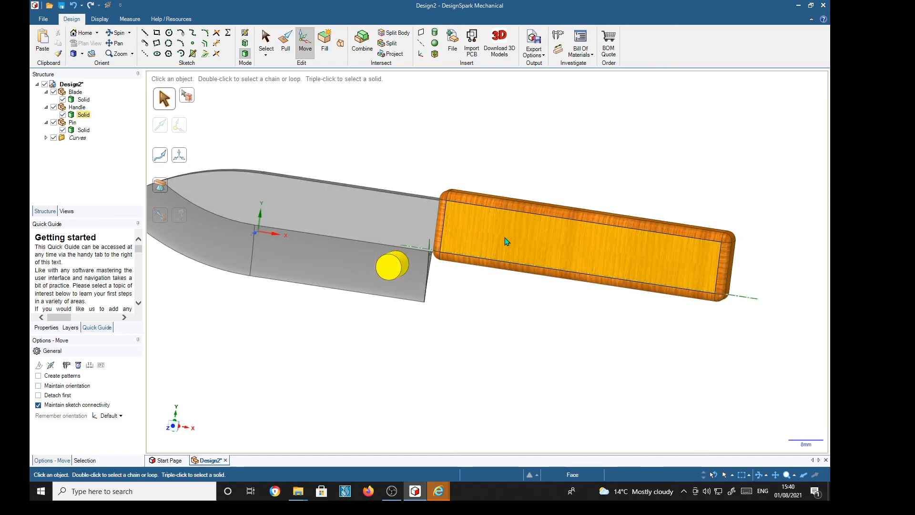
- Sketch another 6 mm diameter circle on the handle's side face where the pin had been
{"action": "left_click", "coordinate": [168, 33]}
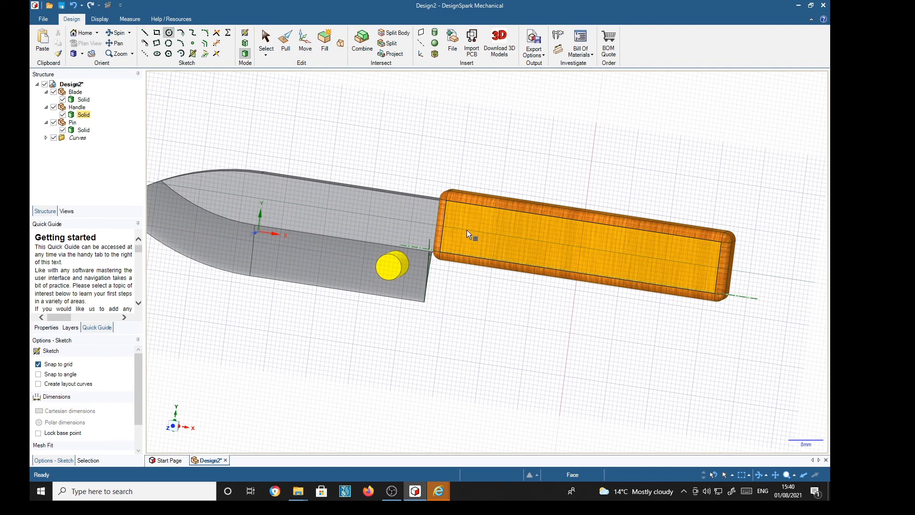
{"action": "left_click", "coordinate": [473, 243]}
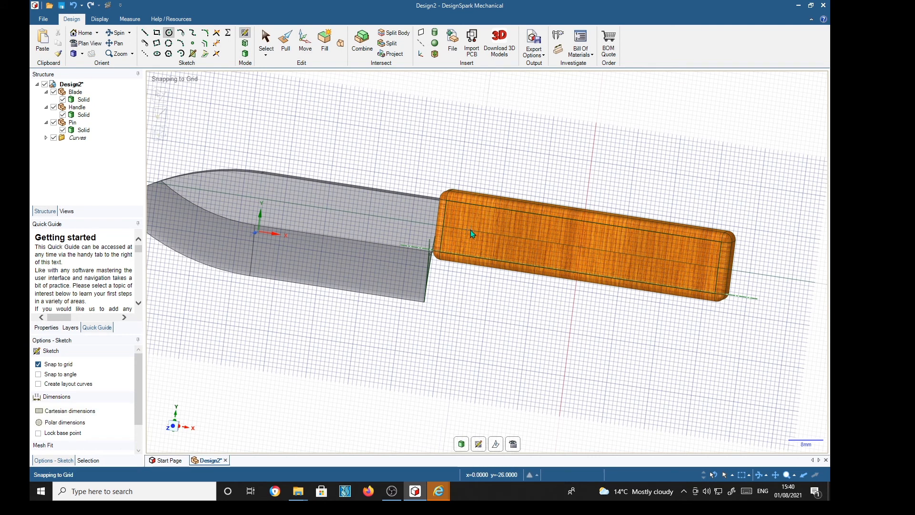
{"action": "left_click", "coordinate": [472, 232]}
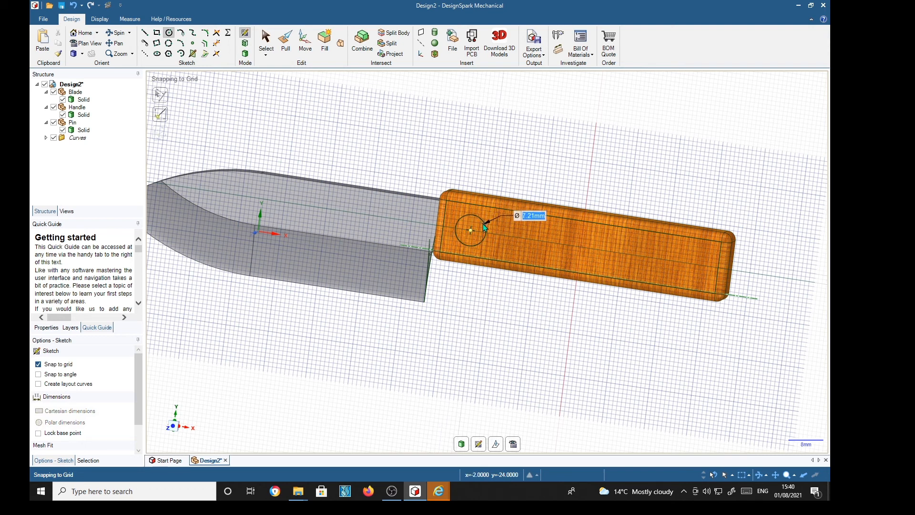
{"action": "type", "text": "5"}
{"action": "key", "text": "Return"}
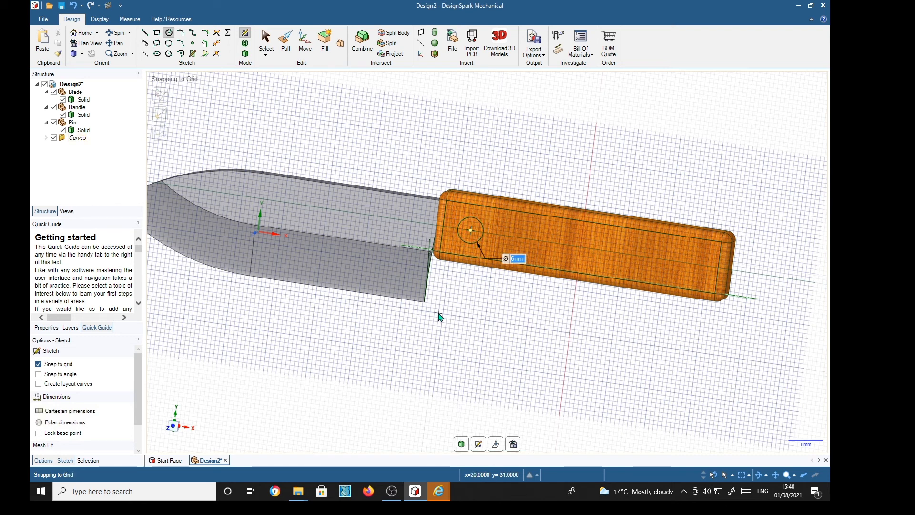
- Pull the new circle through the full thickness of the handle to cut a pin hole
{"action": "key", "text": "p"}
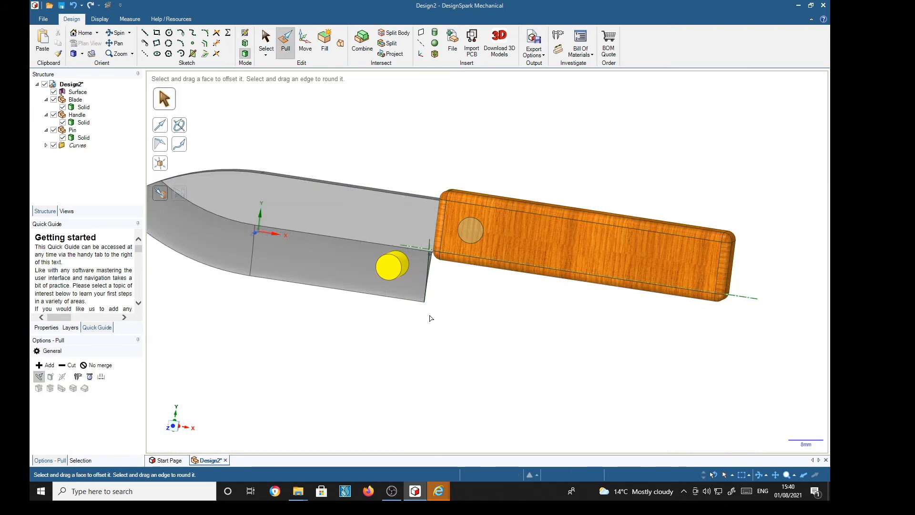
{"action": "mouse_move", "coordinate": [509, 329]}
{"action": "middle_mouse_down"}
{"action": "mouse_move", "coordinate": [492, 337]}
{"action": "mouse_move", "coordinate": [471, 329]}
{"action": "middle_mouse_up"}
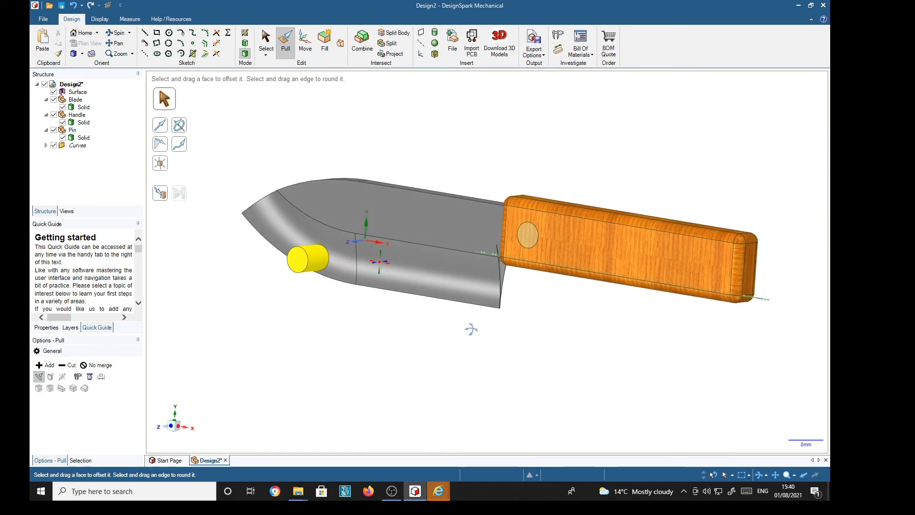
{"action": "left_click", "coordinate": [525, 237]}
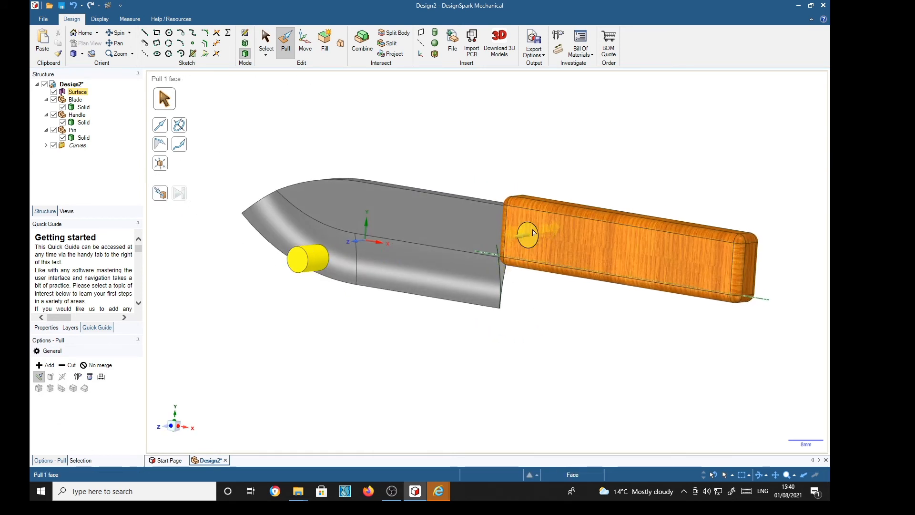
{"action": "left_click_drag", "start_coordinate": [531, 237], "coordinate": [613, 213]}
{"action": "mouse_move", "coordinate": [607, 151]}
{"action": "middle_mouse_down"}
{"action": "mouse_move", "coordinate": [602, 160]}
{"action": "mouse_move", "coordinate": [623, 157]}
{"action": "mouse_move", "coordinate": [602, 164]}
{"action": "middle_mouse_up"}
{"action": "middle_click_drag", "start_coordinate": [502, 370], "coordinate": [479, 269]}
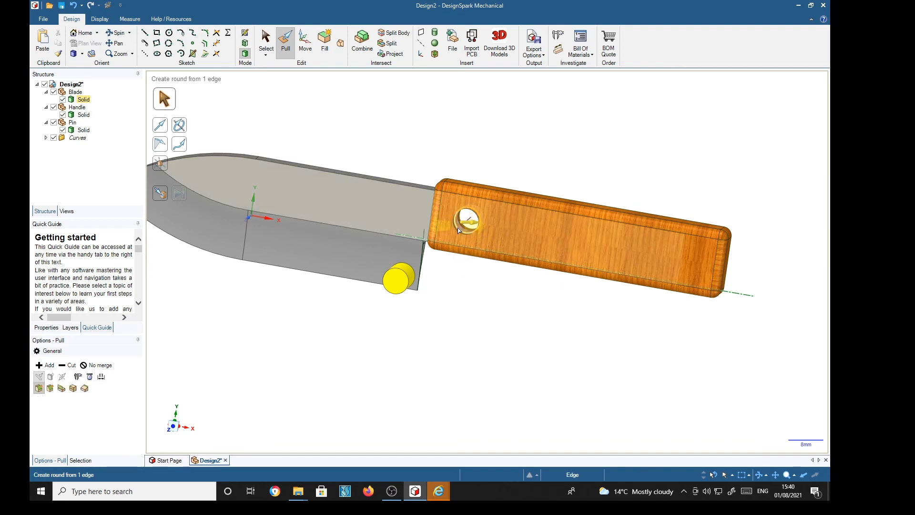
- Examine the inner wall of the new pin hole to check how the handle and blade overlap
{"action": "scroll", "coordinate": [459, 236], "scroll_direction": "down", "scroll_amount": 3}
{"action": "scroll", "coordinate": [457, 238], "scroll_direction": "up", "scroll_amount": 1}
{"action": "scroll", "coordinate": [460, 238], "scroll_direction": "up", "scroll_amount": 10}
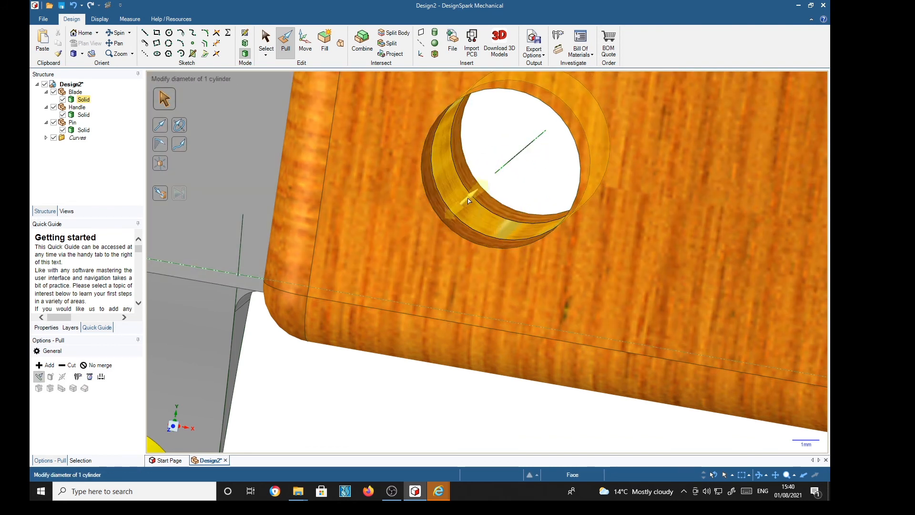
{"action": "scroll", "coordinate": [422, 416], "scroll_direction": "down", "scroll_amount": 5}
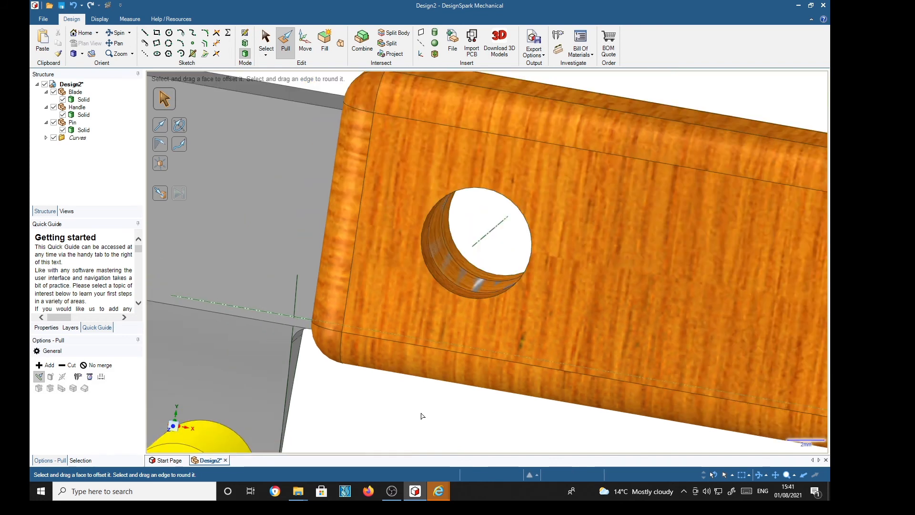
{"action": "middle_click_drag", "start_coordinate": [422, 418], "coordinate": [434, 345], "text": "shift"}
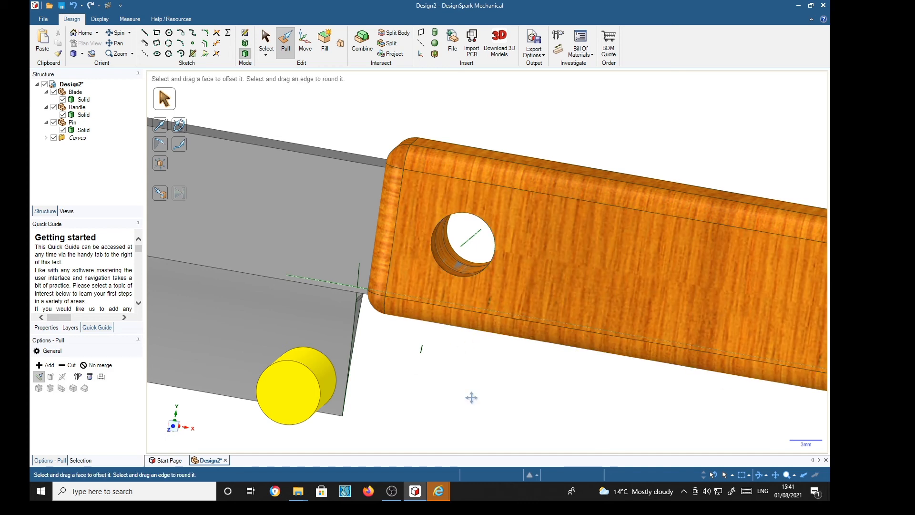
{"action": "middle_click_drag", "start_coordinate": [471, 397], "coordinate": [465, 340], "text": "shift"}
{"action": "scroll", "coordinate": [483, 367], "scroll_direction": "down", "scroll_amount": 5}
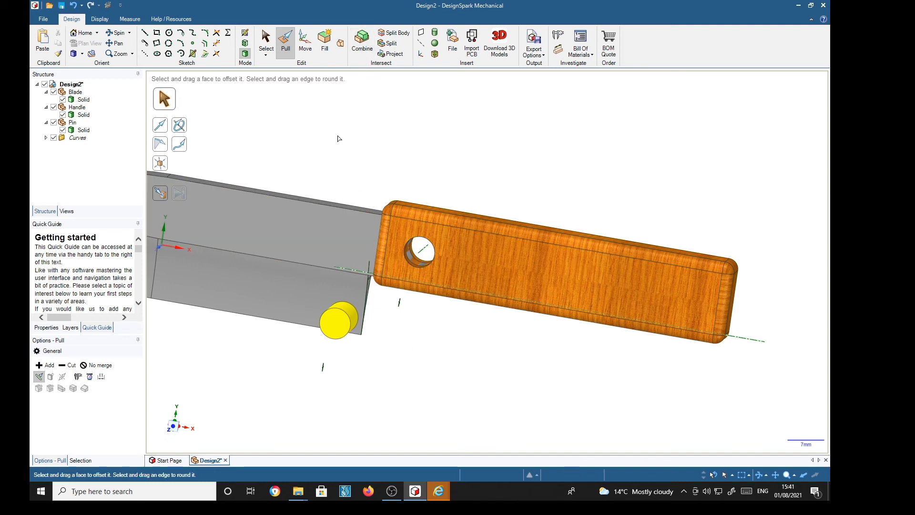
- Combine the Handle solid with the Blade solid as the kept cutter, and remove the overlapping region from the handle
{"action": "left_click", "coordinate": [362, 41]}
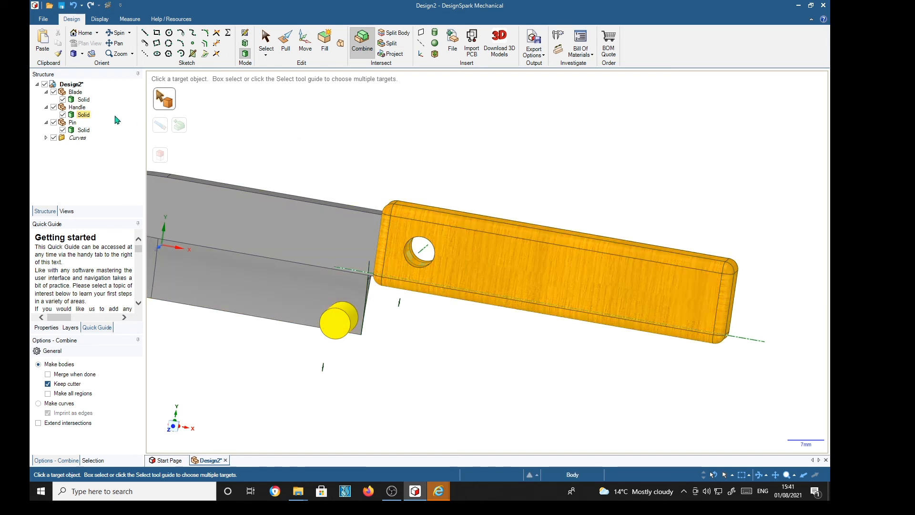
{"action": "left_click", "coordinate": [85, 115]}
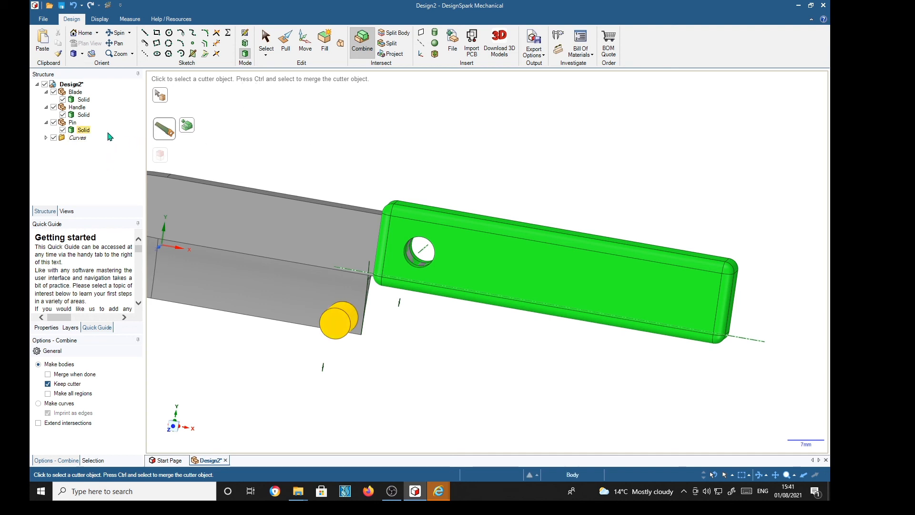
{"action": "left_click", "coordinate": [84, 99]}
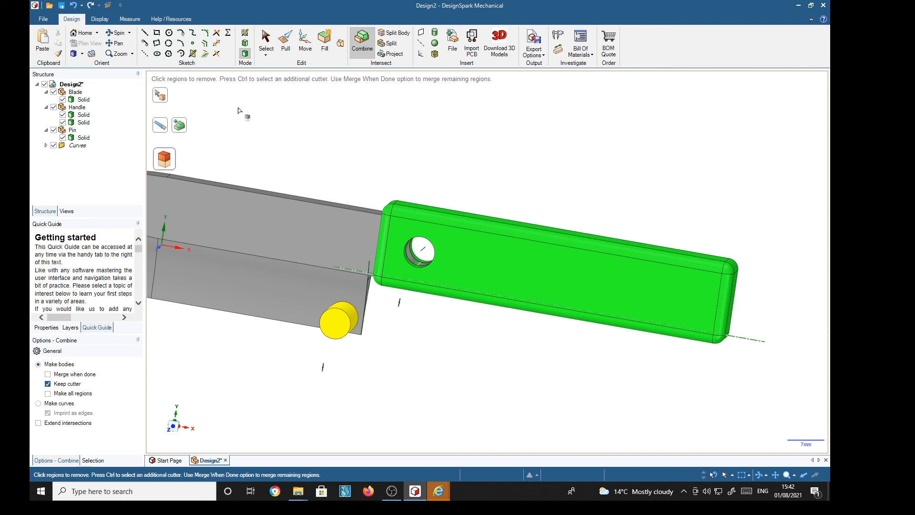
{"action": "left_click", "coordinate": [88, 117]}
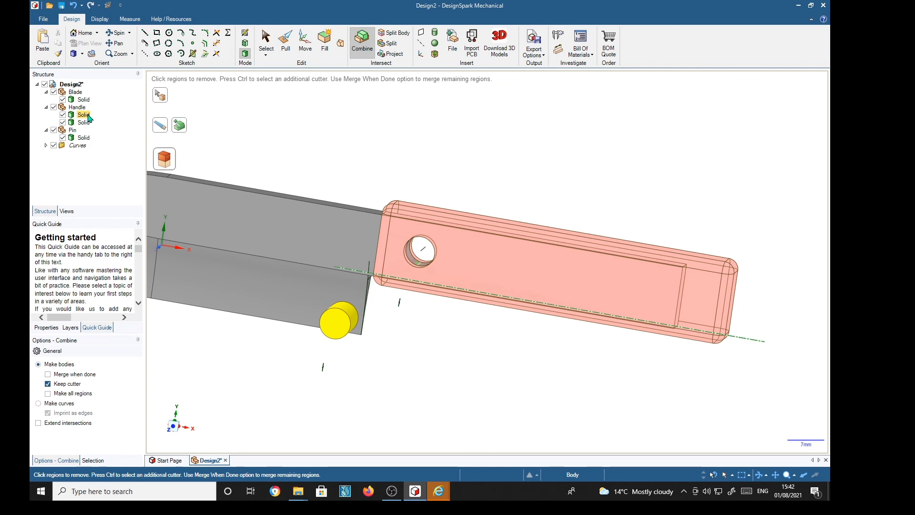
{"action": "left_click", "coordinate": [88, 118]}
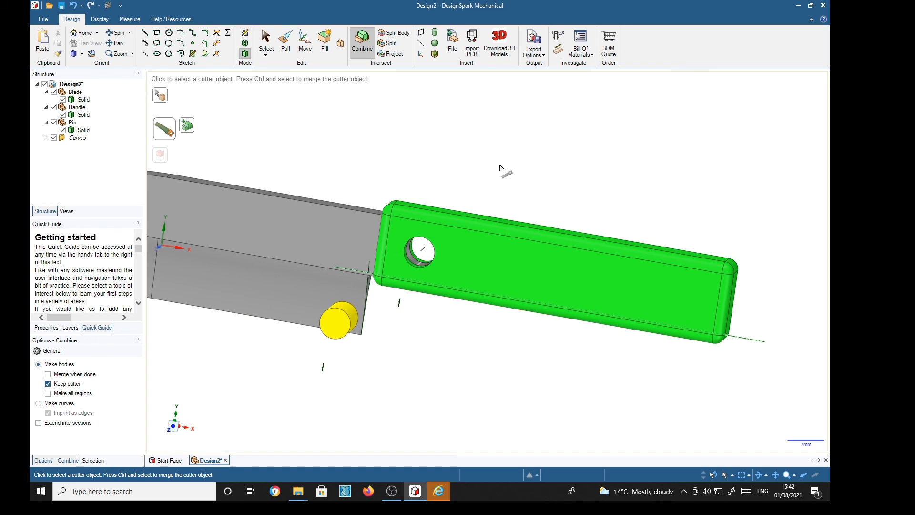
{"action": "key", "text": "Escape"}
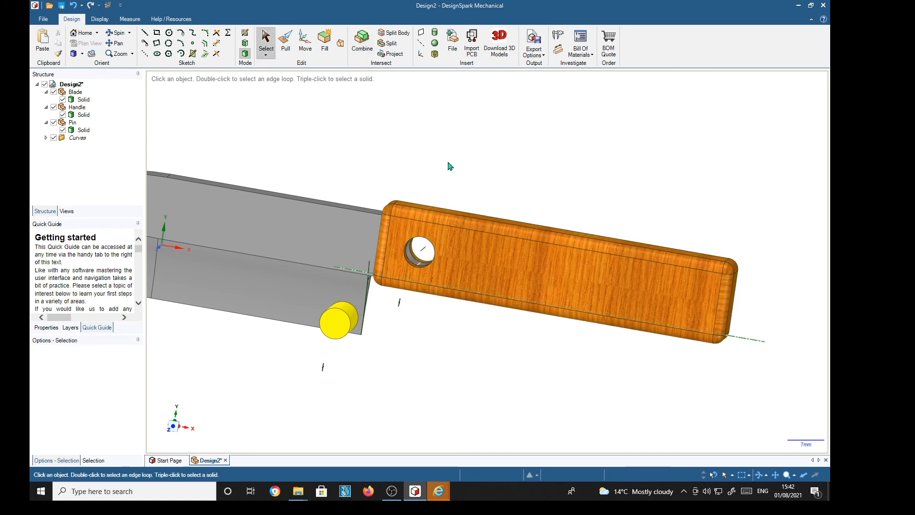
- Examine the pin hole up close to see the blade layer inside the wooden handle
{"action": "scroll", "coordinate": [420, 260], "scroll_direction": "up", "scroll_amount": 5}
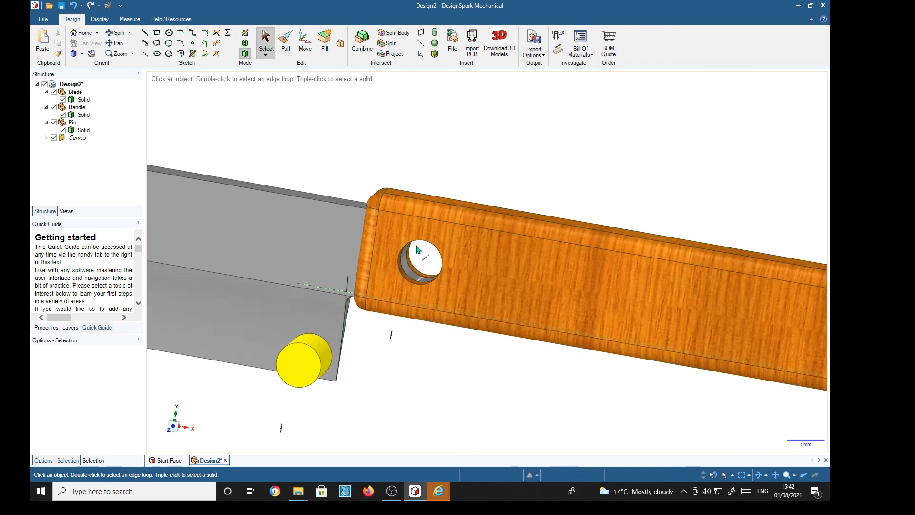
{"action": "scroll", "coordinate": [420, 265], "scroll_direction": "up", "scroll_amount": 3}
{"action": "left_click", "coordinate": [419, 262]}
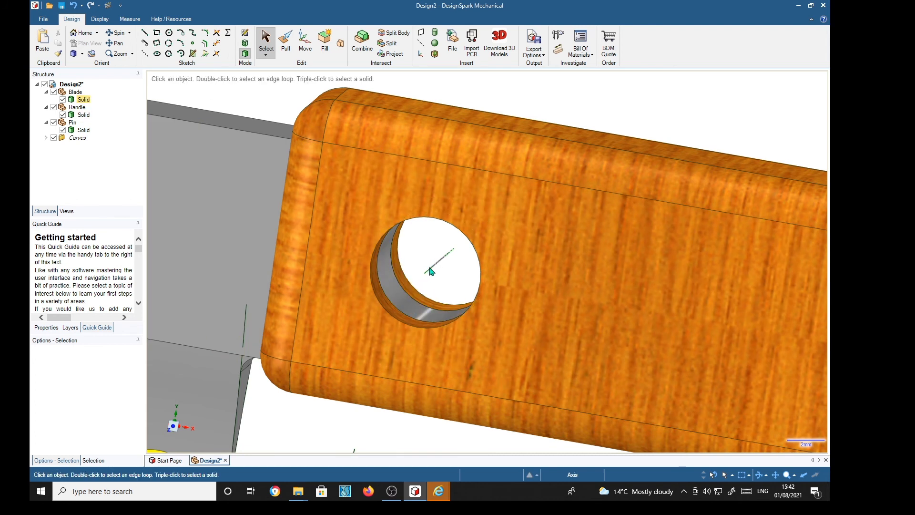
{"action": "scroll", "coordinate": [584, 281], "scroll_direction": "up", "scroll_amount": 2}
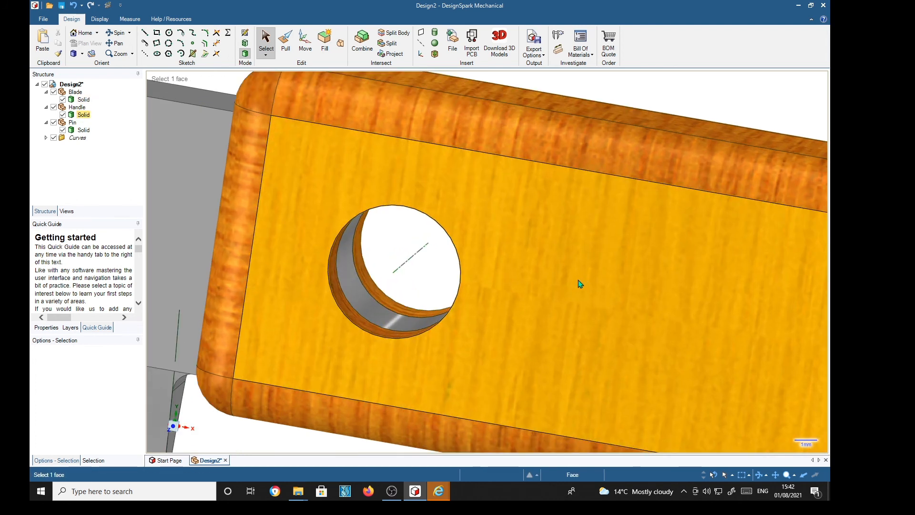
{"action": "scroll", "coordinate": [580, 284], "scroll_direction": "down", "scroll_amount": 6}
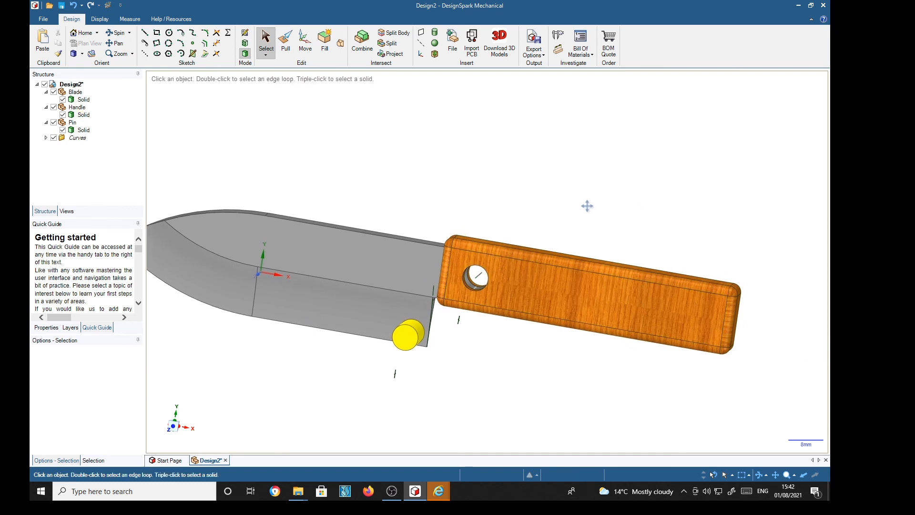
{"action": "middle_click_drag", "start_coordinate": [588, 206], "coordinate": [578, 184], "text": "shift"}
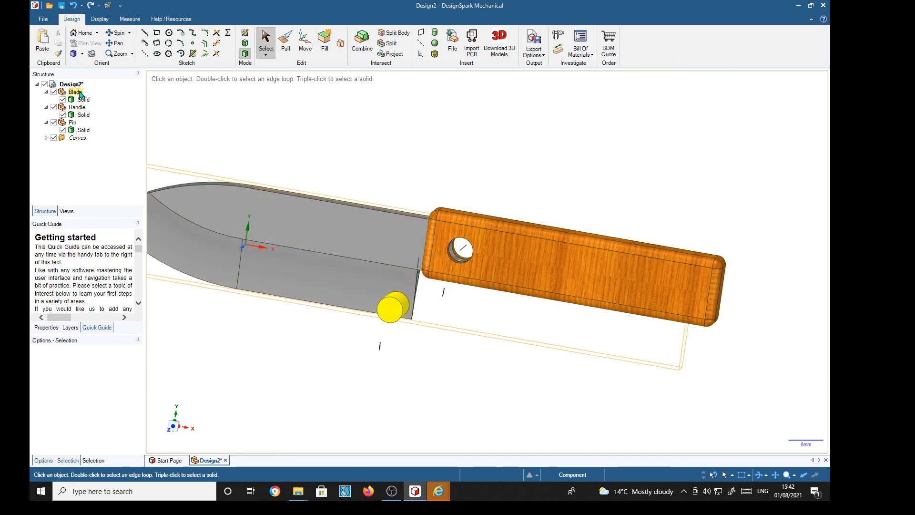
- Move the Handle component up off the blade by about 19 mm to inspect the pocket cut into it
{"action": "left_click", "coordinate": [78, 108]}
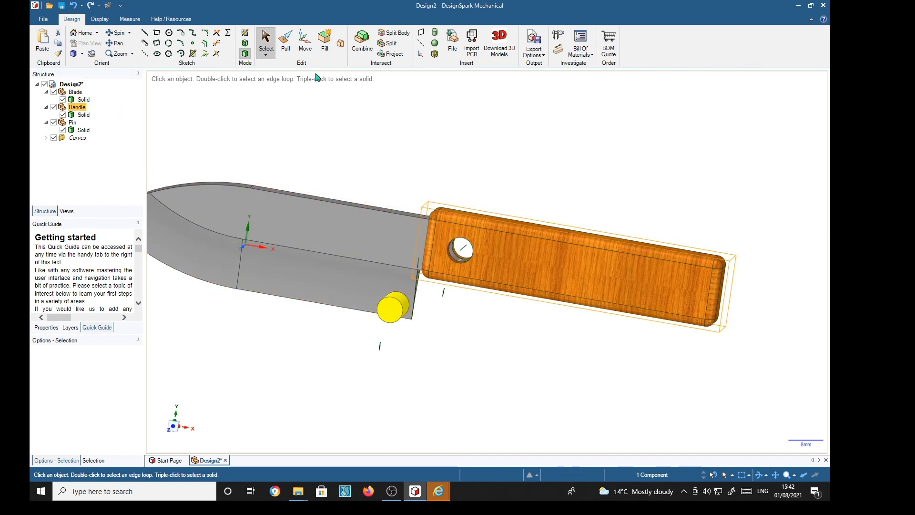
{"action": "left_click", "coordinate": [305, 42]}
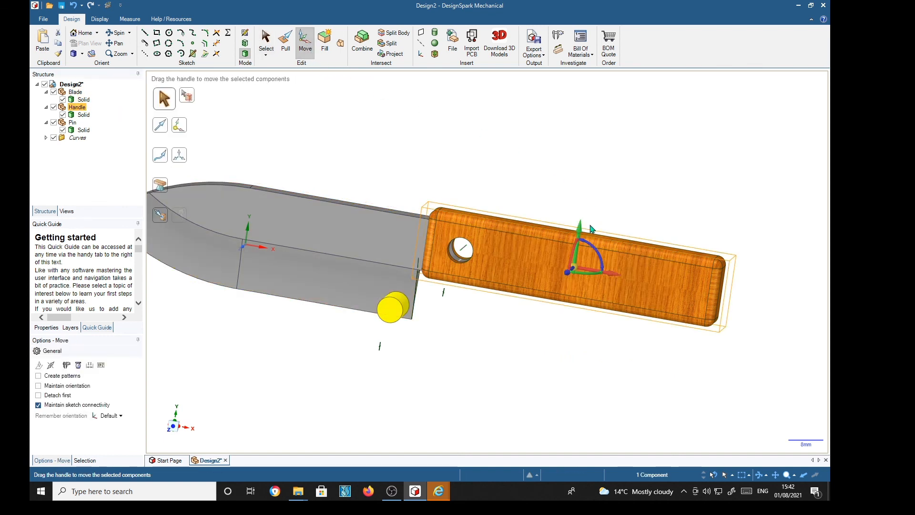
{"action": "left_click_drag", "start_coordinate": [579, 229], "coordinate": [558, 183]}
{"action": "middle_click_drag", "start_coordinate": [411, 207], "coordinate": [485, 215]}
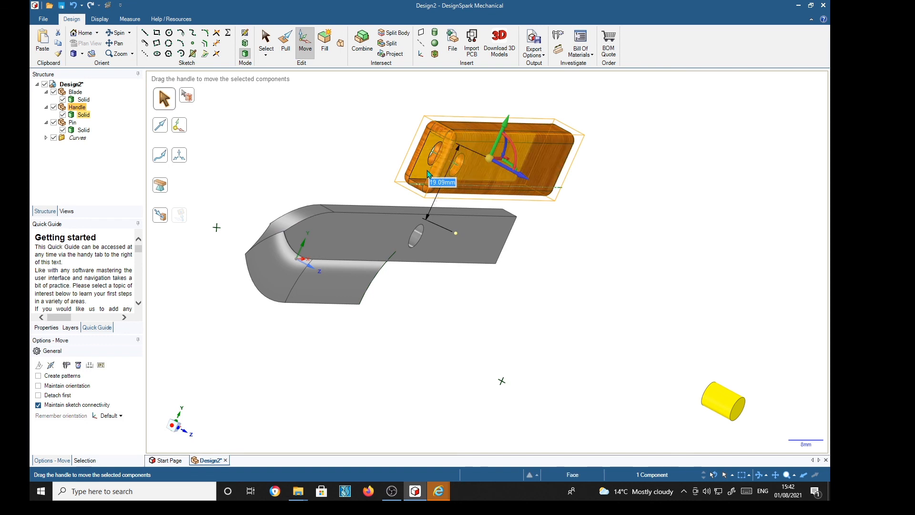
{"action": "left_click", "coordinate": [605, 240]}
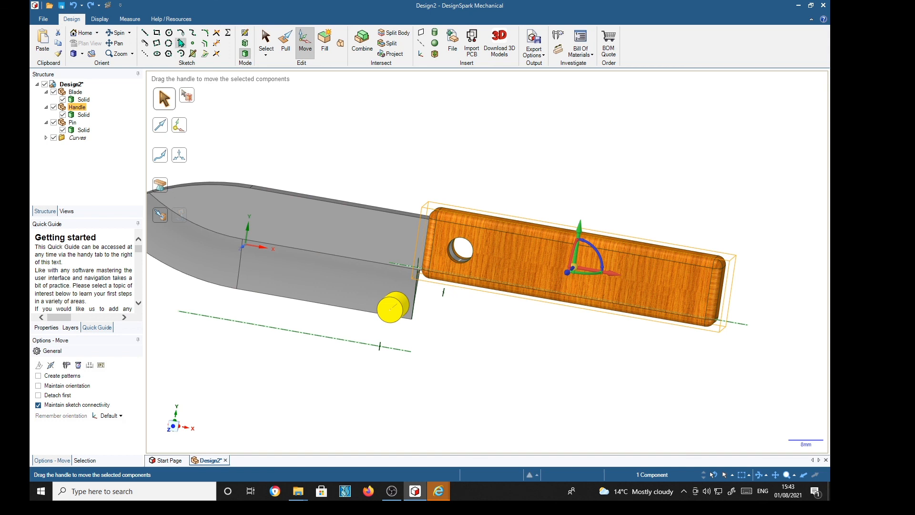
- Sketch a 6 mm diameter circle on the handle's side face, near the middle of its length
{"action": "left_click", "coordinate": [170, 33]}
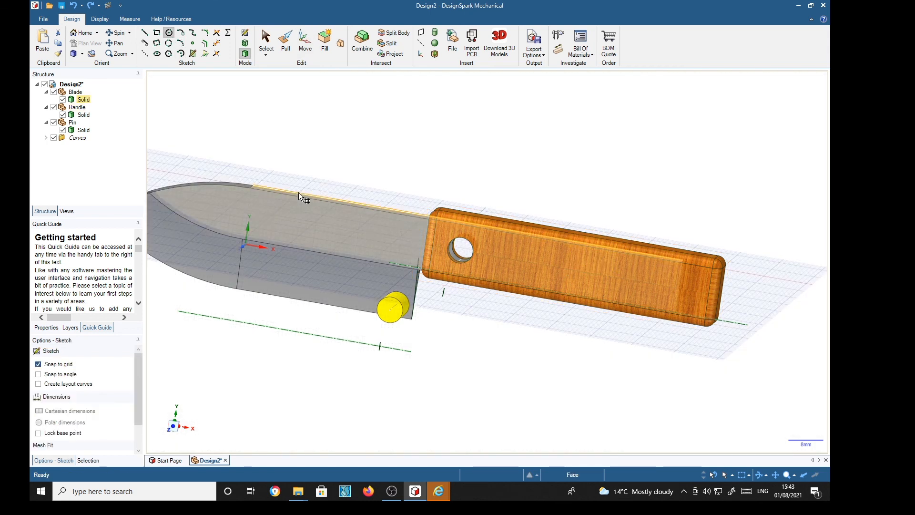
{"action": "left_click", "coordinate": [589, 282]}
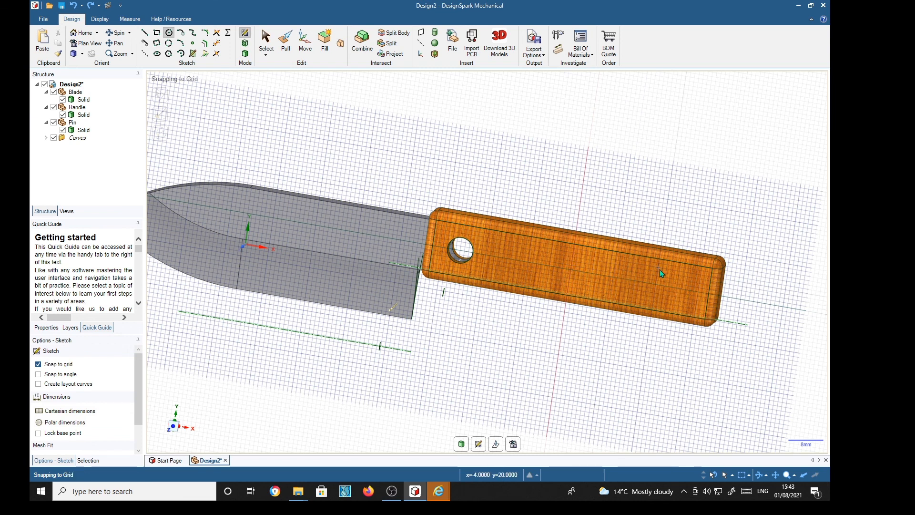
{"action": "left_click", "coordinate": [578, 271]}
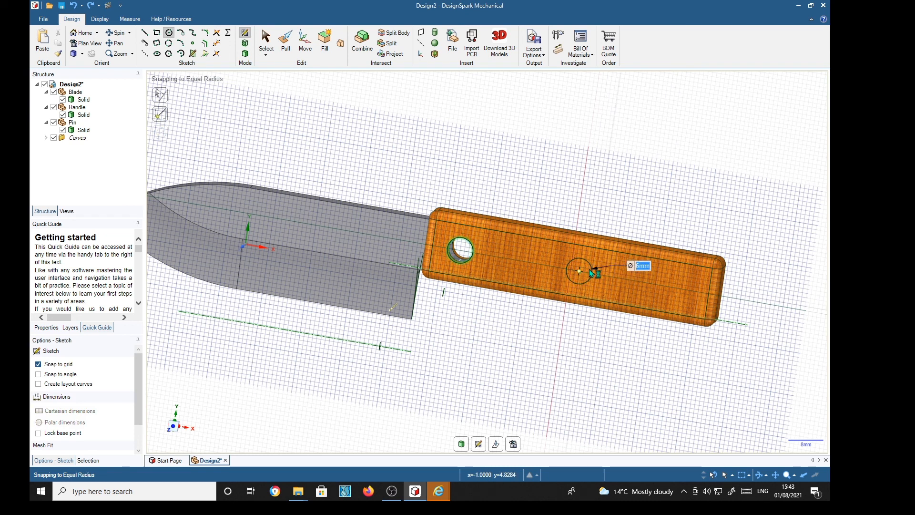
{"action": "left_click", "coordinate": [589, 270]}
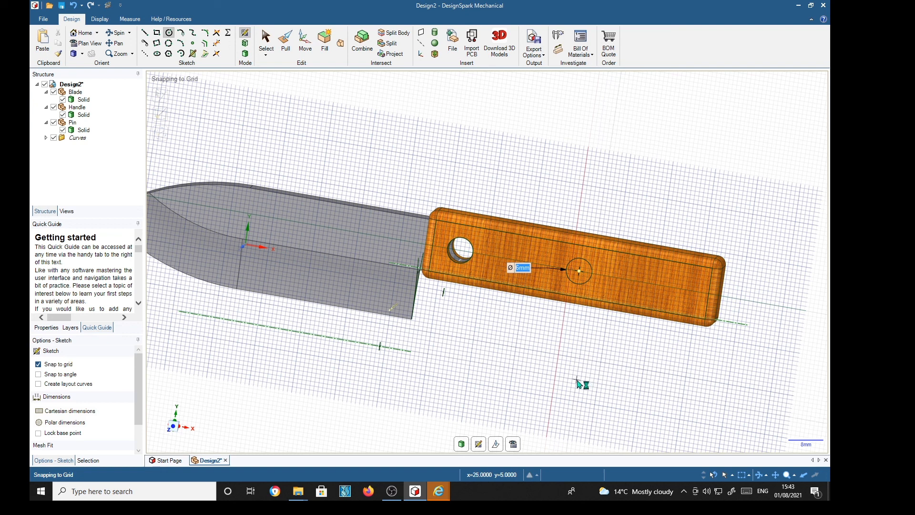
- Pull the new circle through the full thickness of the handle and blade to cut a second pin hole
{"action": "key", "text": "p"}
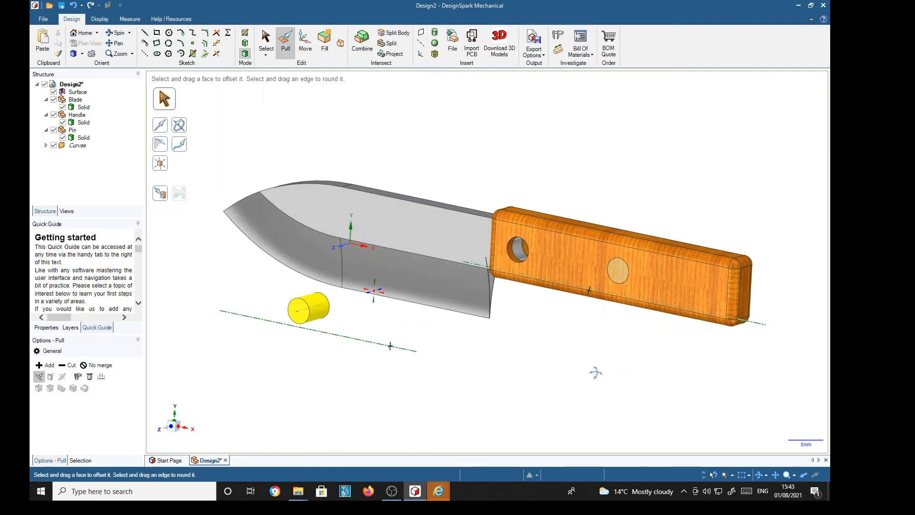
{"action": "left_click", "coordinate": [615, 282]}
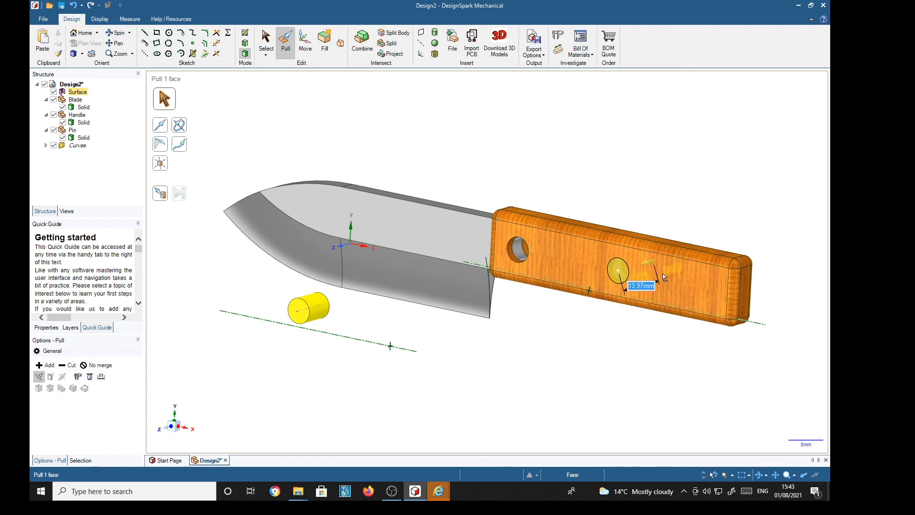
{"action": "key", "text": "Delete"}
{"action": "mouse_move", "coordinate": [599, 388]}
{"action": "middle_mouse_down"}
{"action": "mouse_move", "coordinate": [696, 380]}
{"action": "mouse_move", "coordinate": [628, 390]}
{"action": "mouse_move", "coordinate": [609, 380]}
{"action": "mouse_move", "coordinate": [612, 391]}
{"action": "middle_mouse_up"}
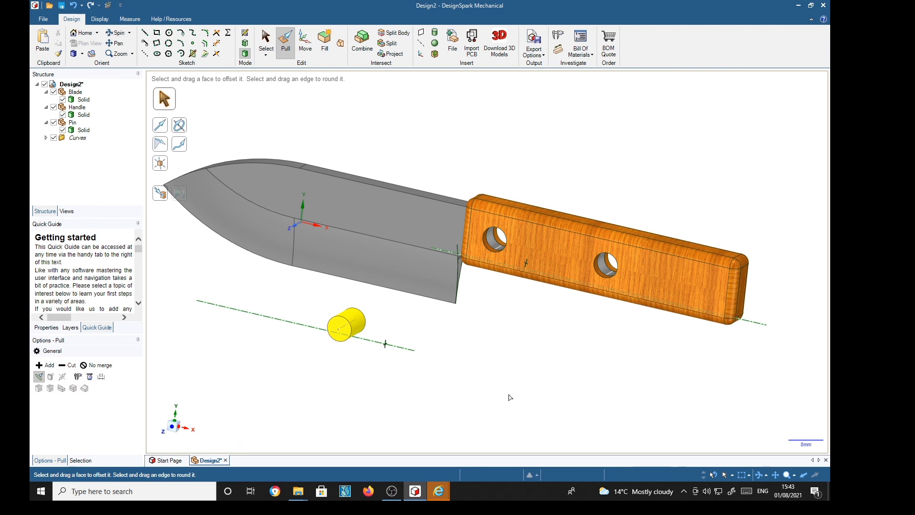
- Anchor the Move tool on the Pin's front end and move the component up into the handle hole nearest the blade, flush with the side face
{"action": "left_click", "coordinate": [360, 329]}
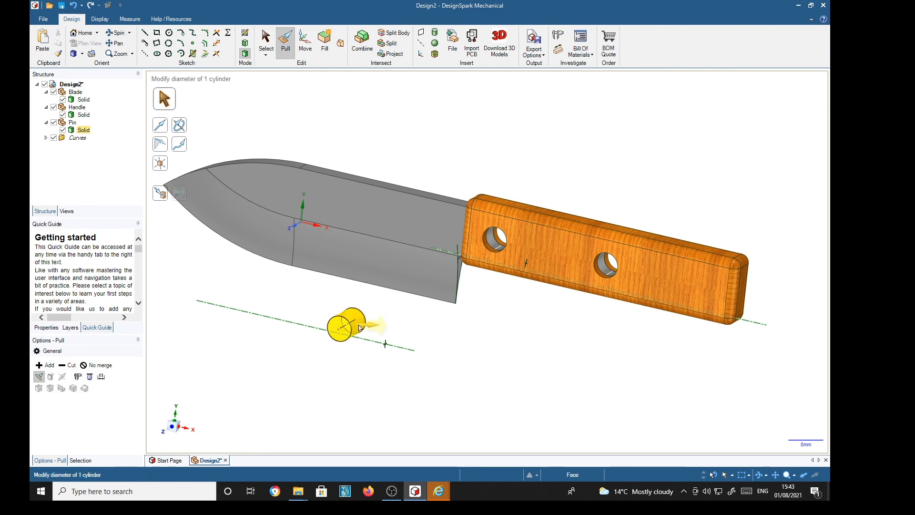
{"action": "left_click", "coordinate": [46, 123]}
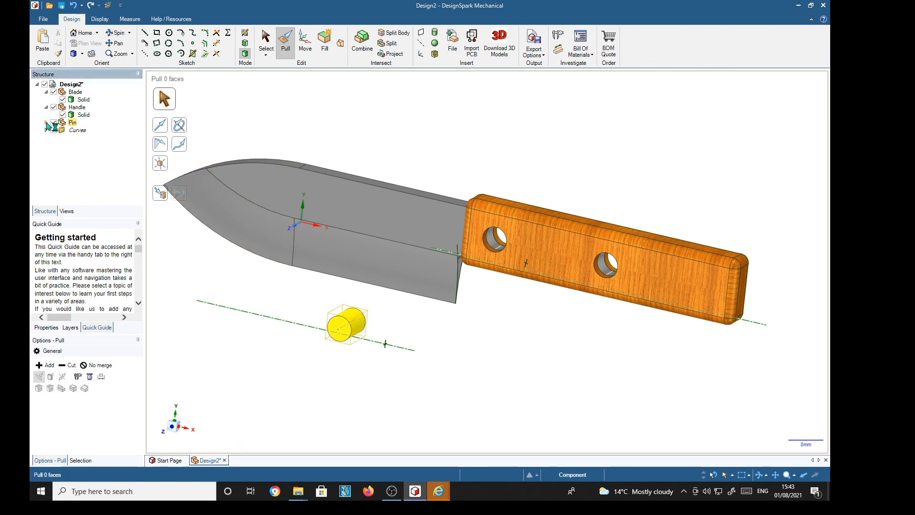
{"action": "left_click", "coordinate": [72, 122]}
{"action": "left_click", "coordinate": [305, 40]}
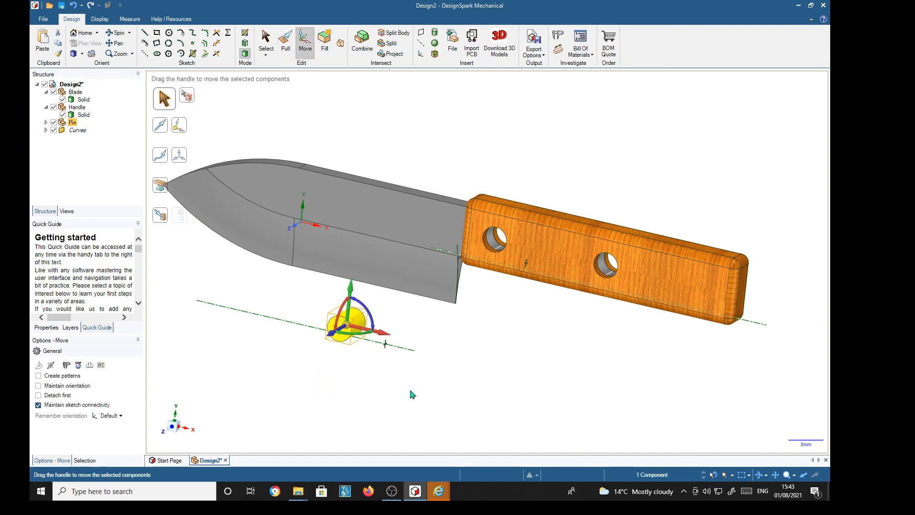
{"action": "left_click", "coordinate": [160, 215]}
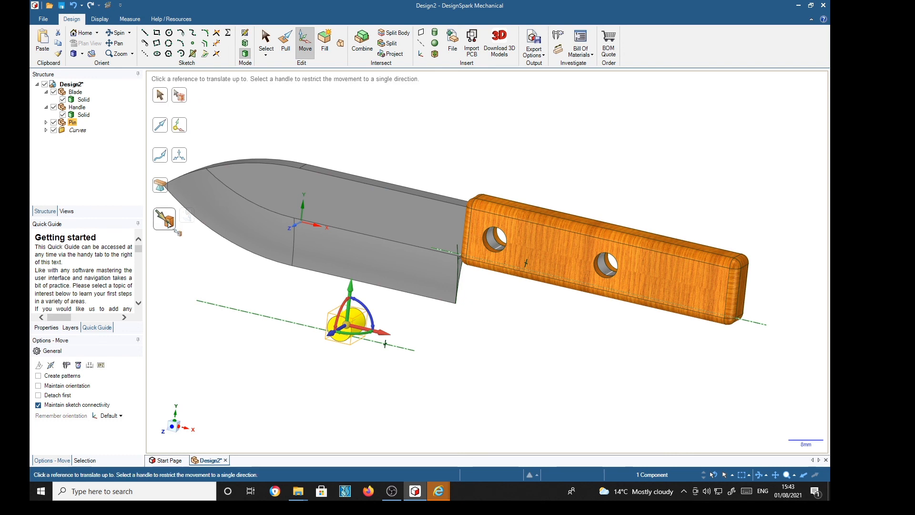
{"action": "left_click", "coordinate": [491, 242]}
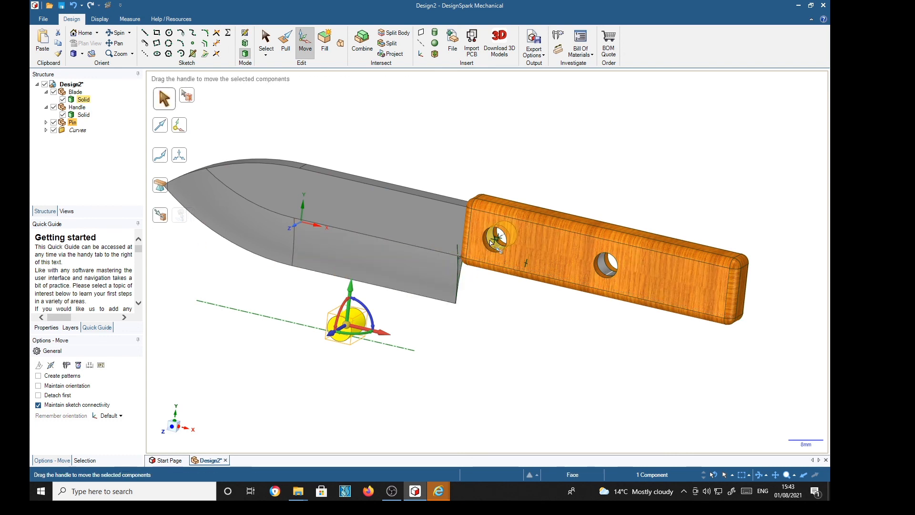
{"action": "mouse_move", "coordinate": [488, 366]}
{"action": "middle_mouse_down"}
{"action": "mouse_move", "coordinate": [531, 338]}
{"action": "mouse_move", "coordinate": [482, 356]}
{"action": "middle_mouse_up"}
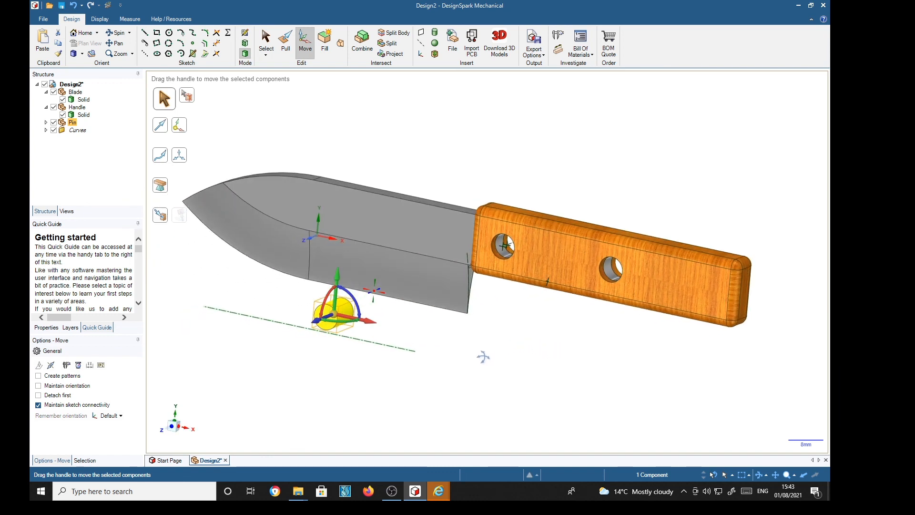
{"action": "left_click_drag", "start_coordinate": [335, 316], "coordinate": [326, 318]}
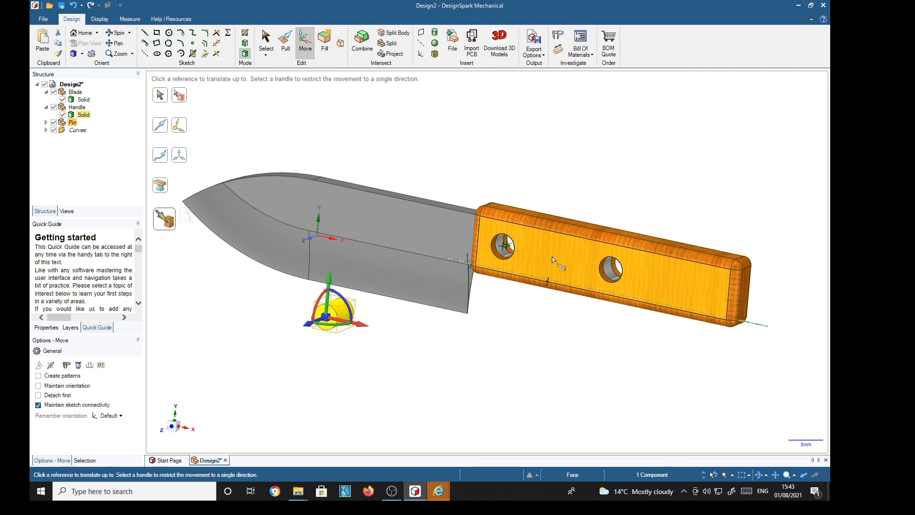
{"action": "left_click", "coordinate": [538, 294]}
{"action": "left_click", "coordinate": [522, 367]}
{"action": "middle_click_drag", "start_coordinate": [524, 370], "coordinate": [548, 388]}
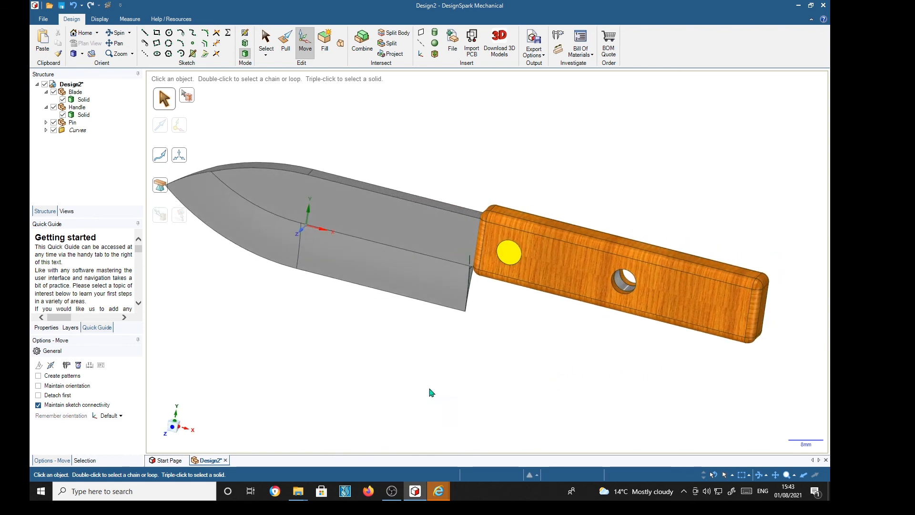
- Place a copy of the Pin component in the handle's second hole, using that hole as the up-to reference
{"action": "left_click", "coordinate": [73, 123]}
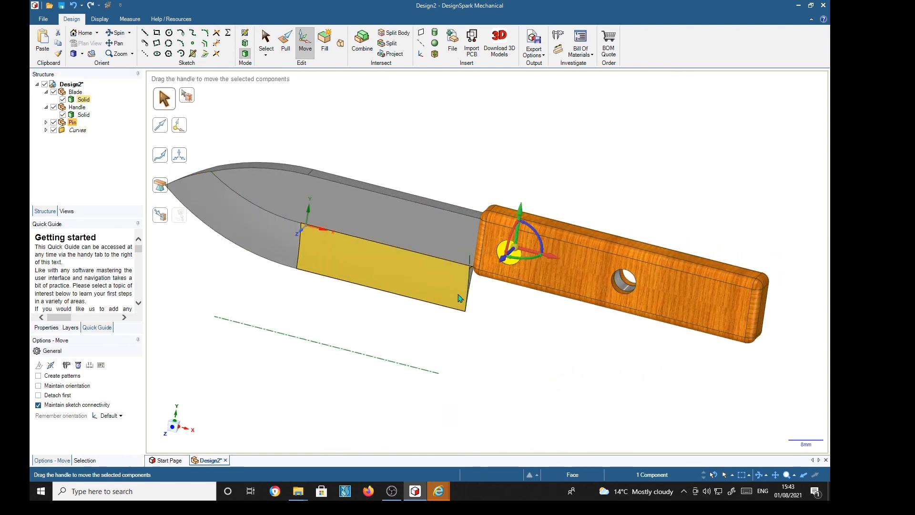
{"action": "left_click", "coordinate": [160, 215]}
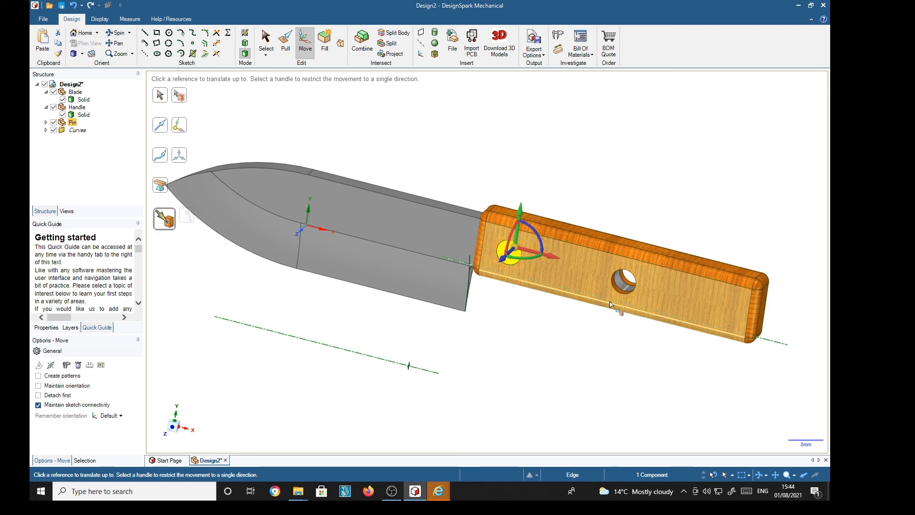
{"action": "left_click", "coordinate": [621, 284], "text": "ctrl"}
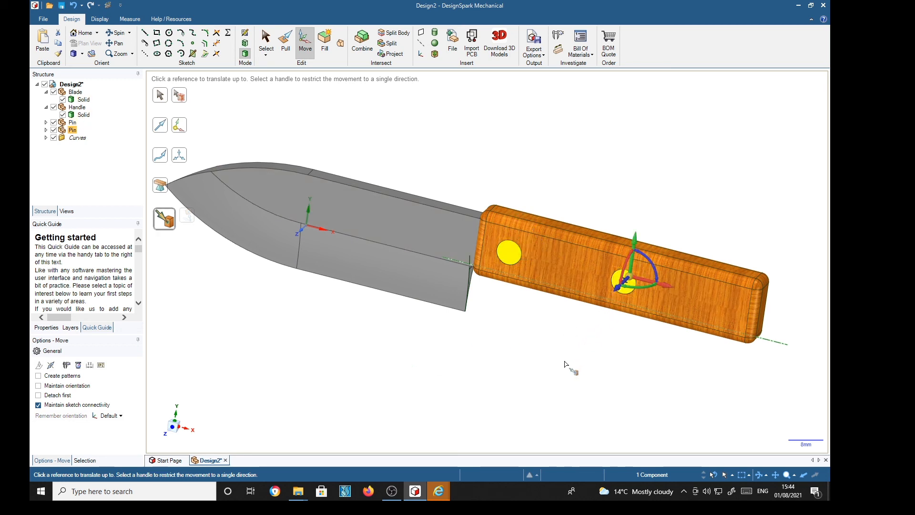
{"action": "middle_click_drag", "start_coordinate": [564, 362], "coordinate": [579, 362]}
{"action": "scroll", "coordinate": [585, 365], "scroll_direction": "down", "scroll_amount": 2}
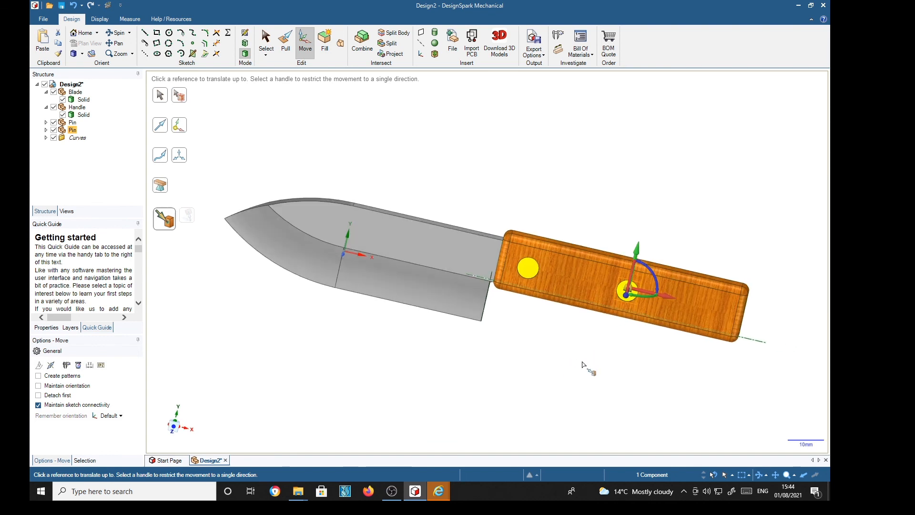
{"action": "key", "text": "Escape"}
{"action": "mouse_move", "coordinate": [636, 384]}
{"action": "middle_mouse_down"}
{"action": "mouse_move", "coordinate": [593, 384]}
{"action": "mouse_move", "coordinate": [644, 358]}
{"action": "mouse_move", "coordinate": [638, 365]}
{"action": "middle_mouse_up"}
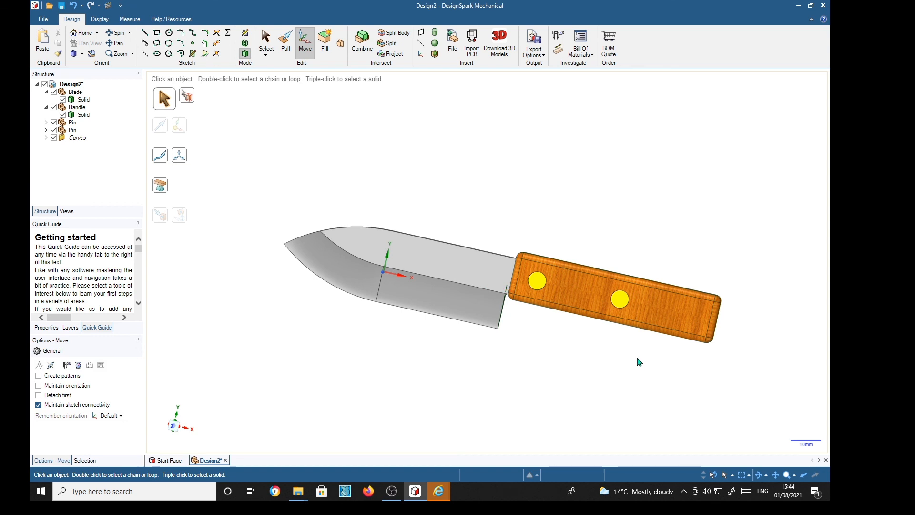
{"action": "middle_click_drag", "start_coordinate": [705, 400], "coordinate": [664, 420]}
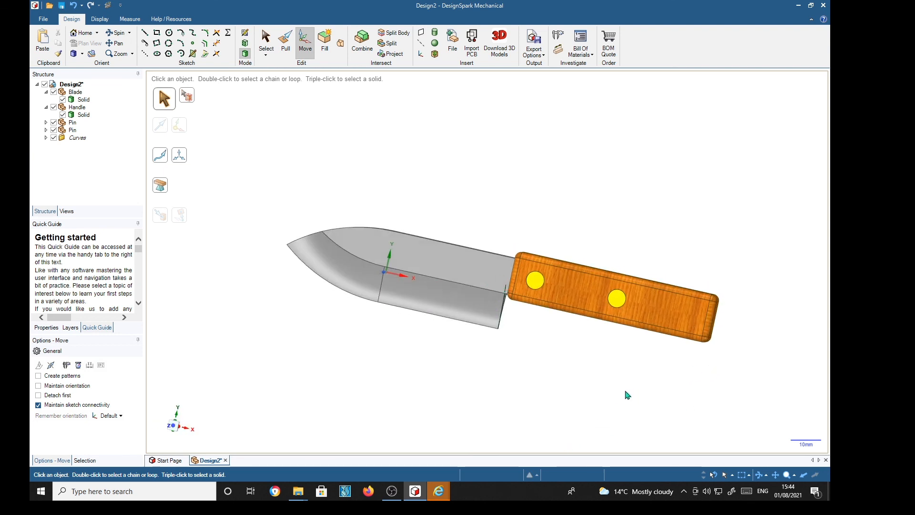